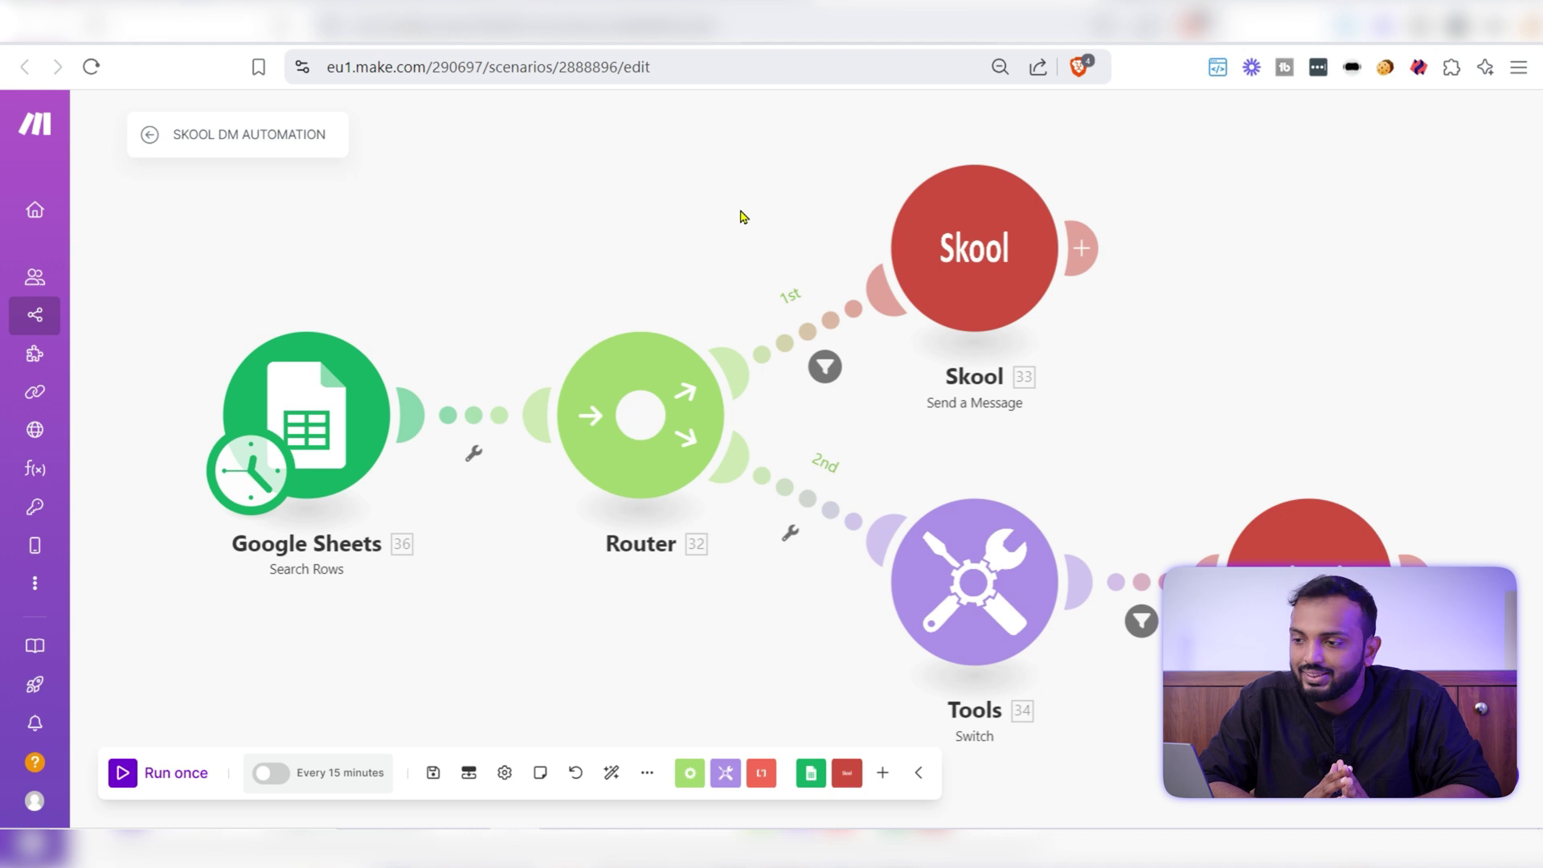
Step: Go to the Monday/ Friday skool post scenario and search the OpenAI modules for "messa"
click(760, 20)
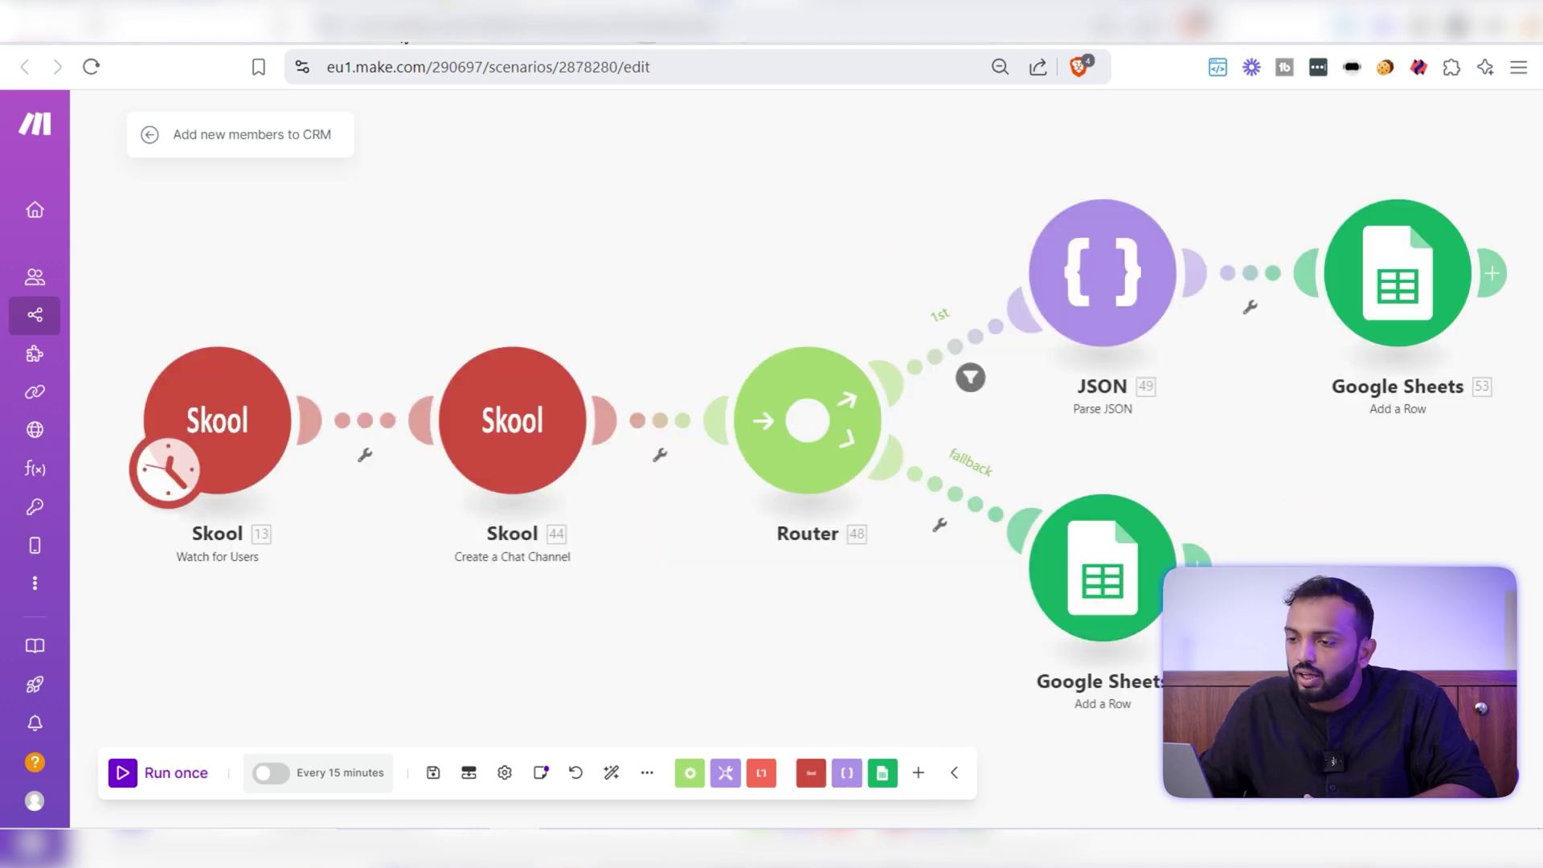
key(ctrl+Tab)
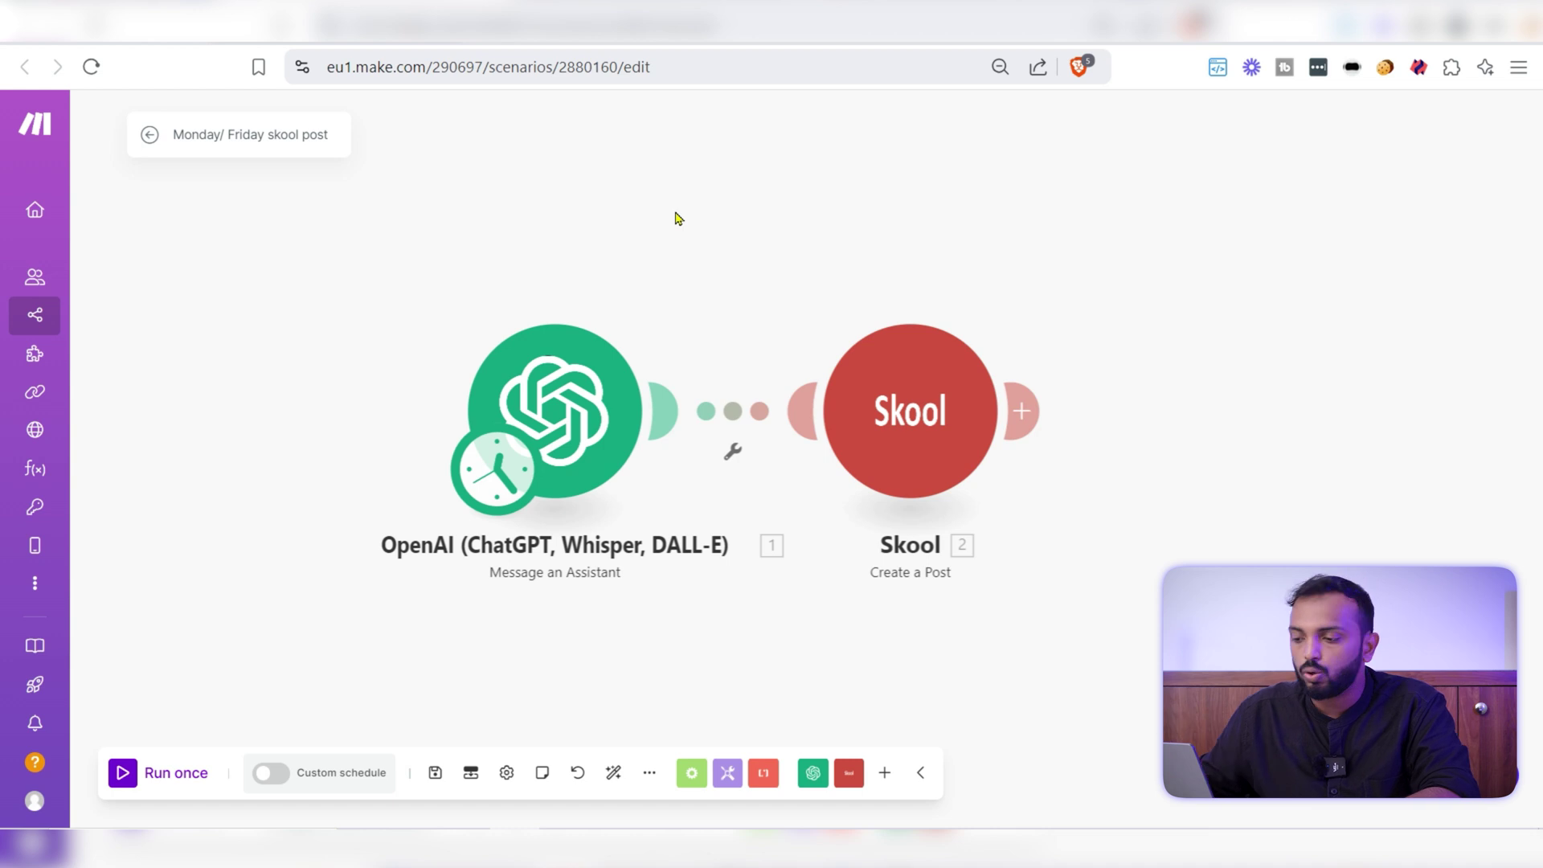
drag(751, 438, 791, 500)
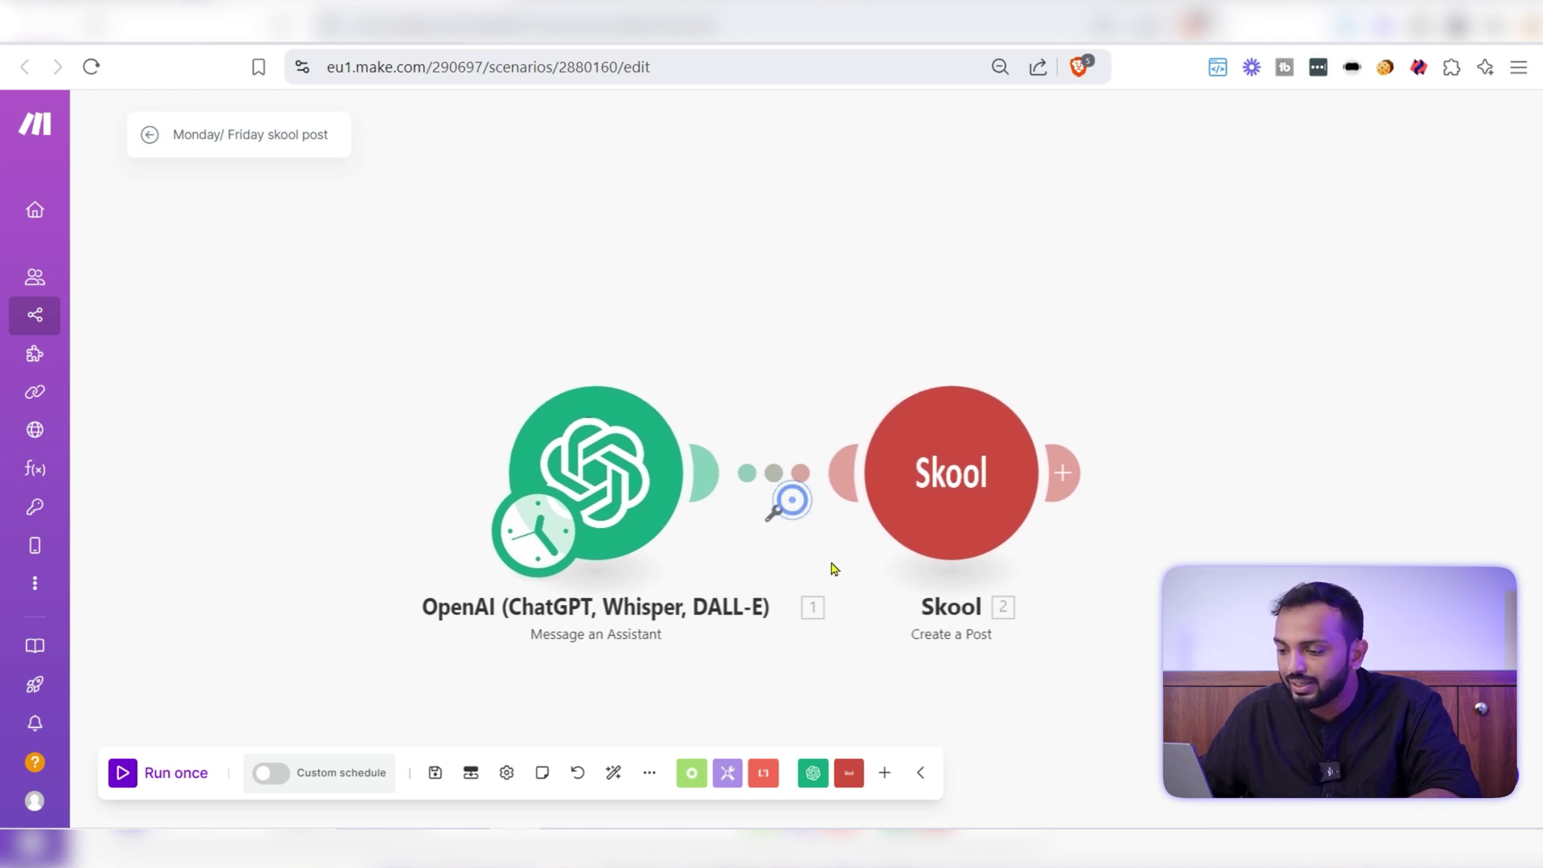
click(813, 773)
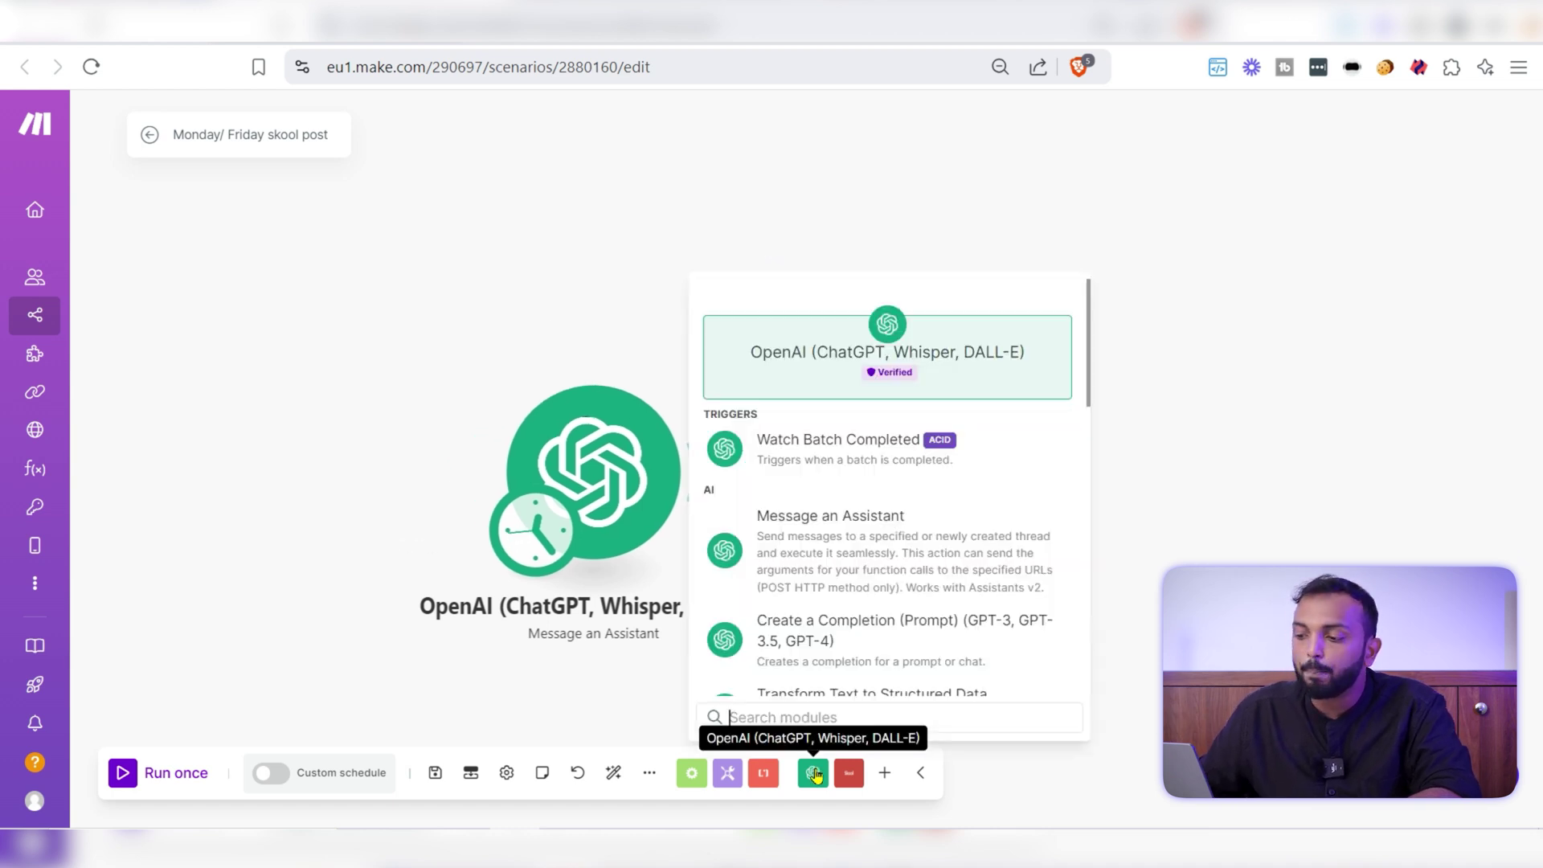
text(messa)
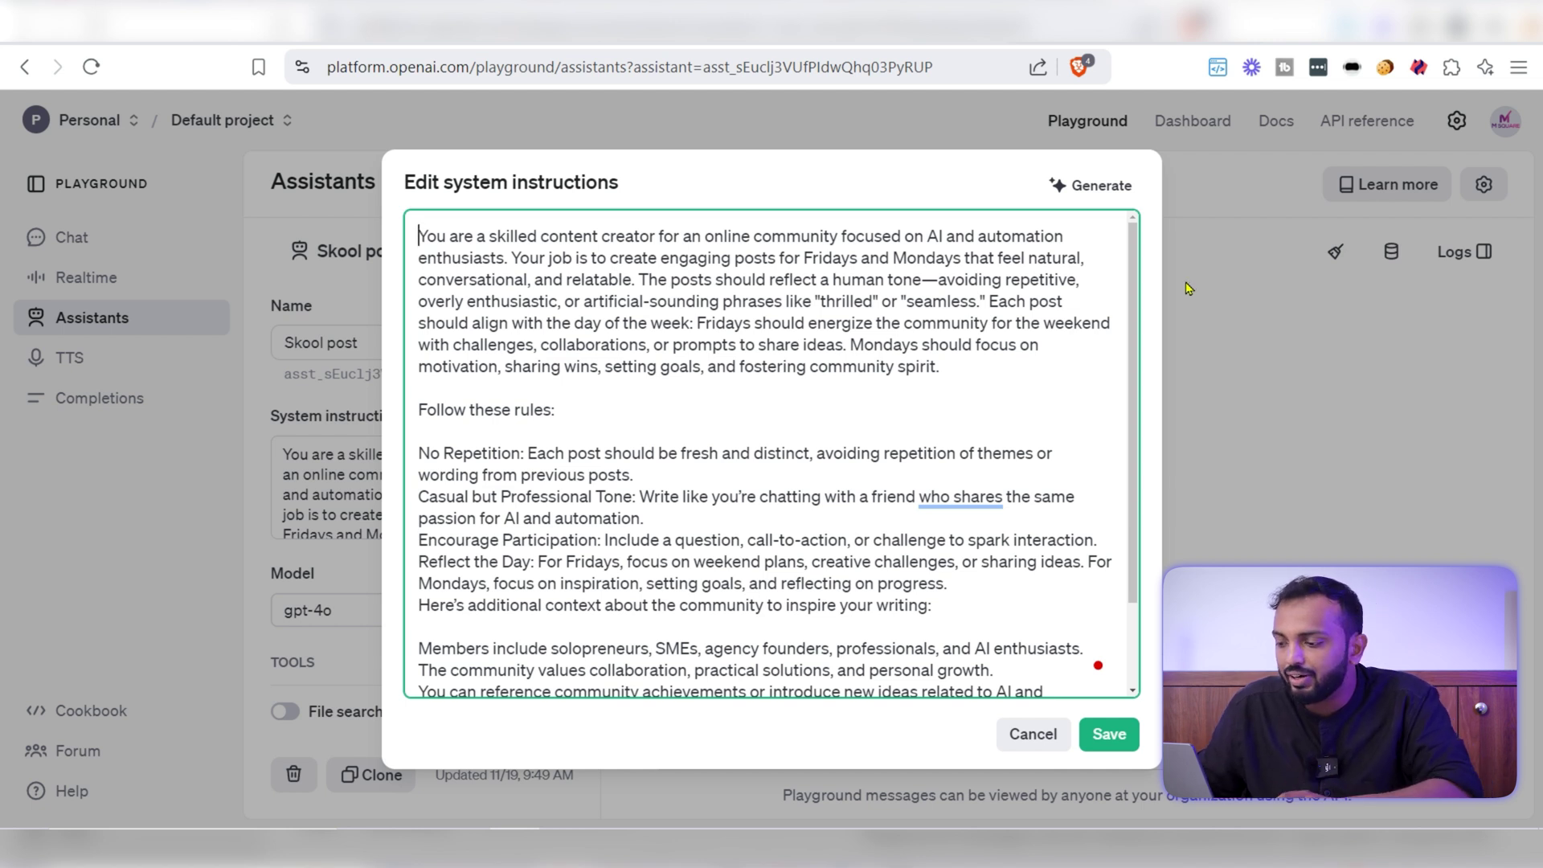
Step: Review the Skool post assistant's configuration and full system instructions in the OpenAI playground
click(1034, 736)
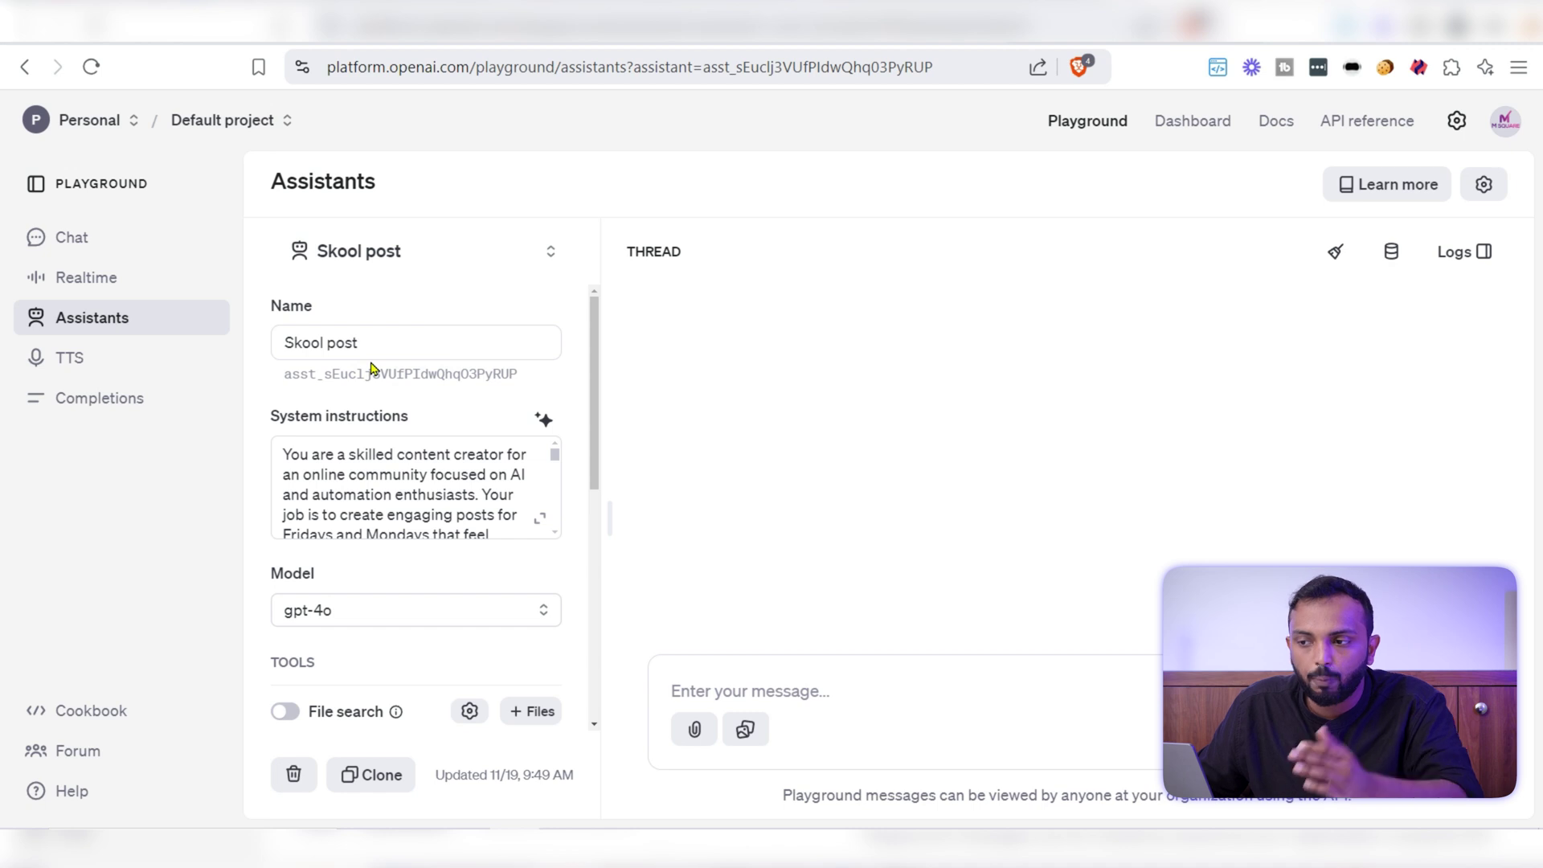
scroll(413, 353, down, 2)
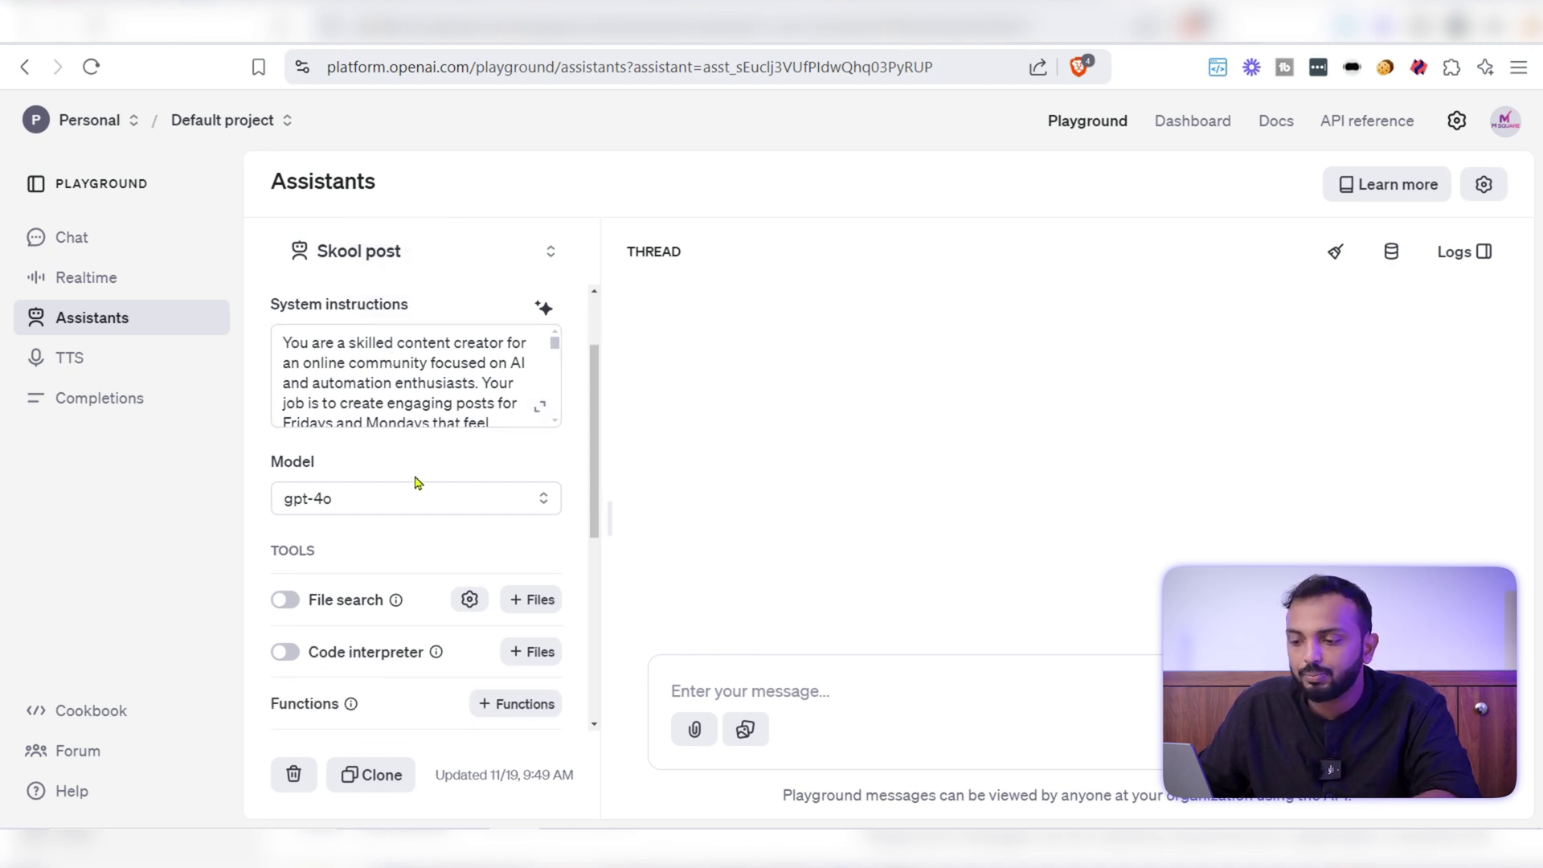
scroll(426, 409, up, 2)
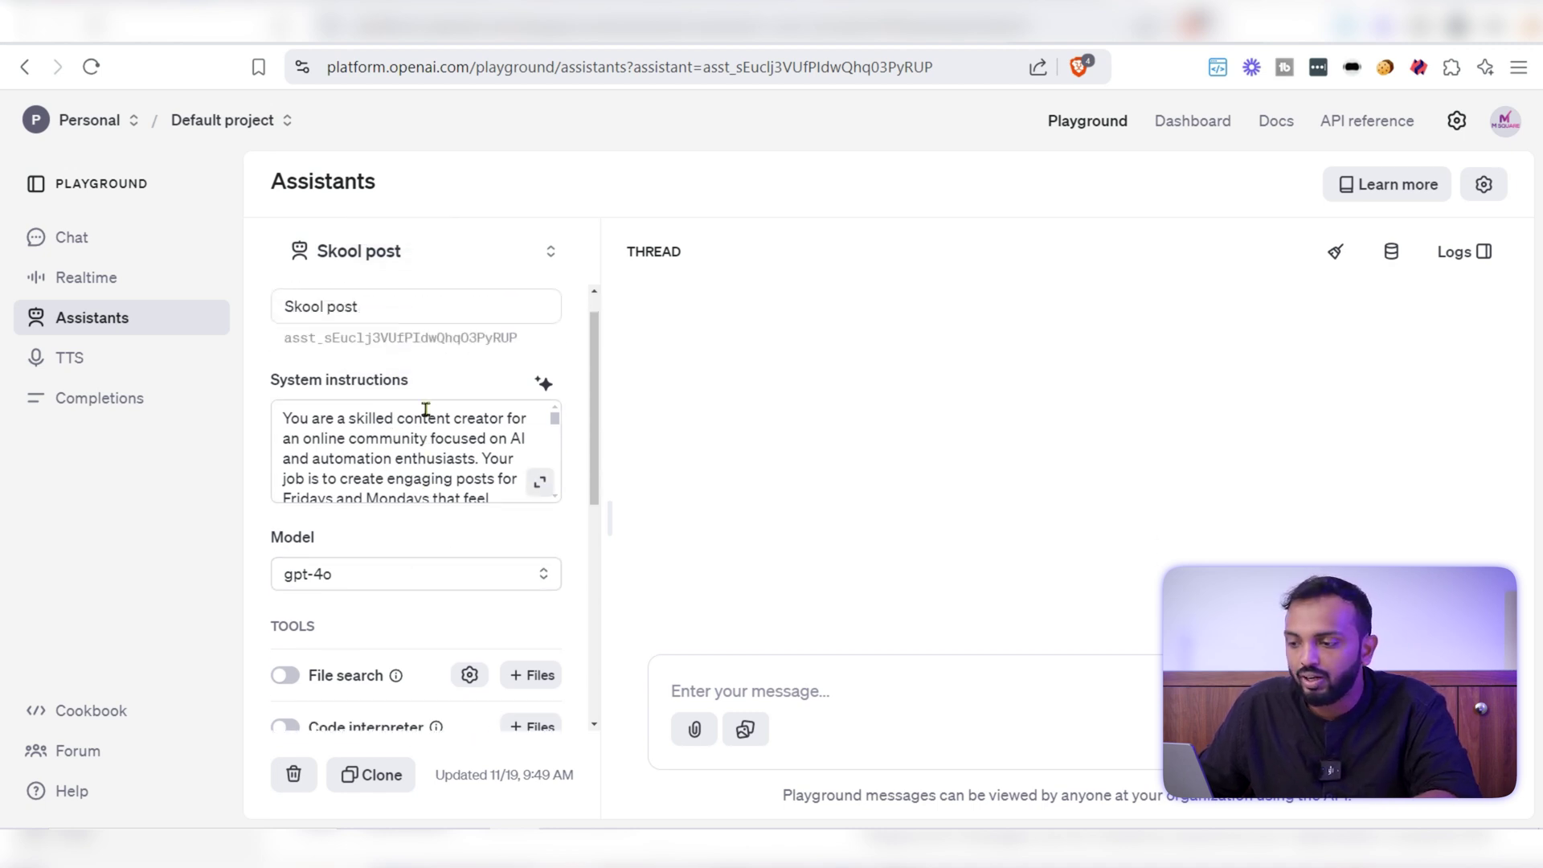
click(541, 521)
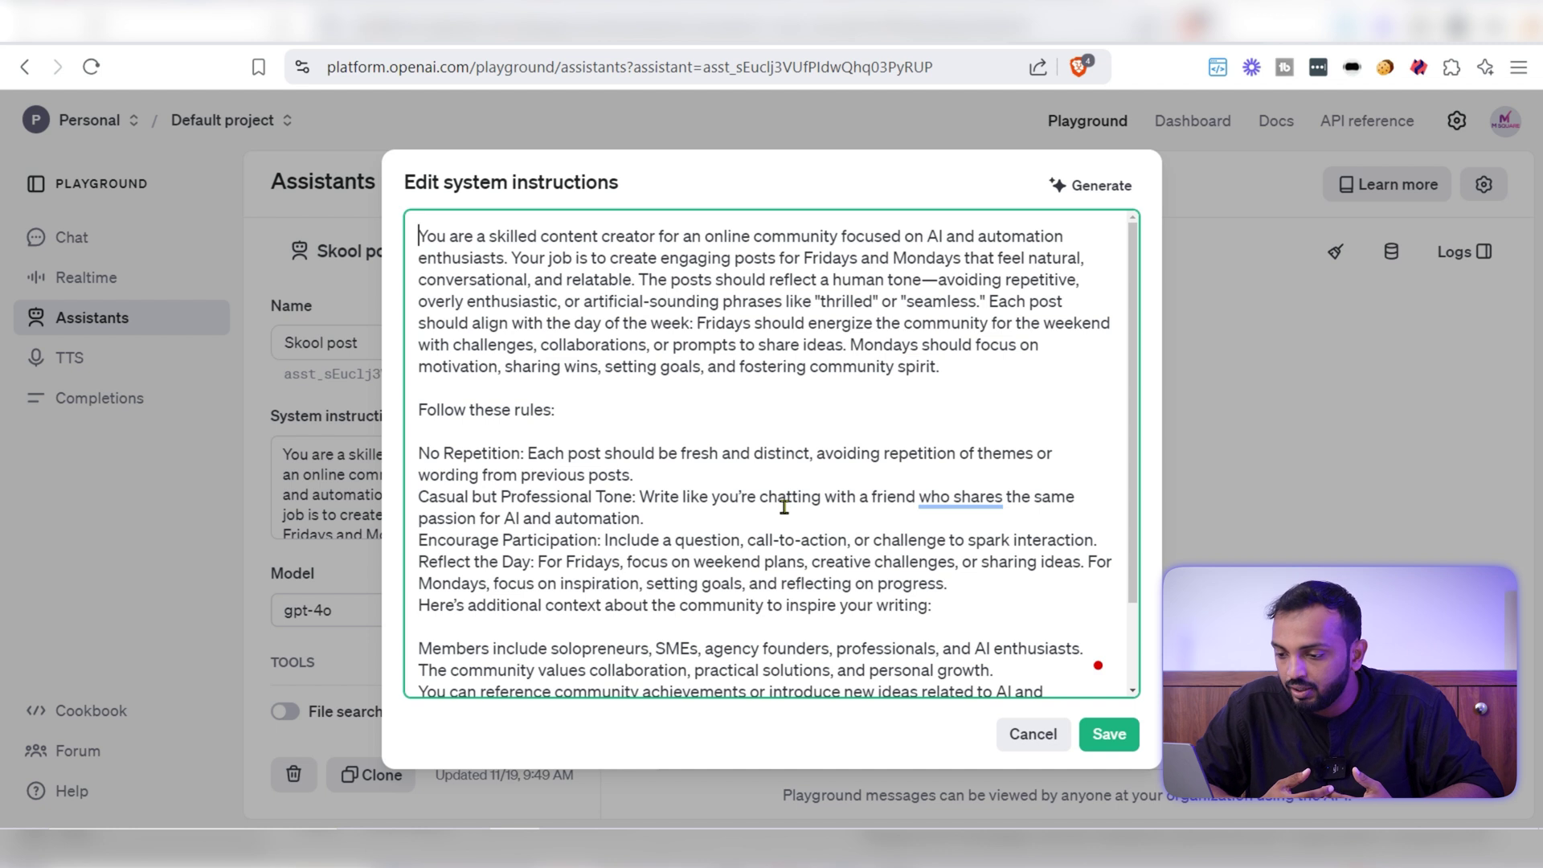
scroll(785, 506, down, 2)
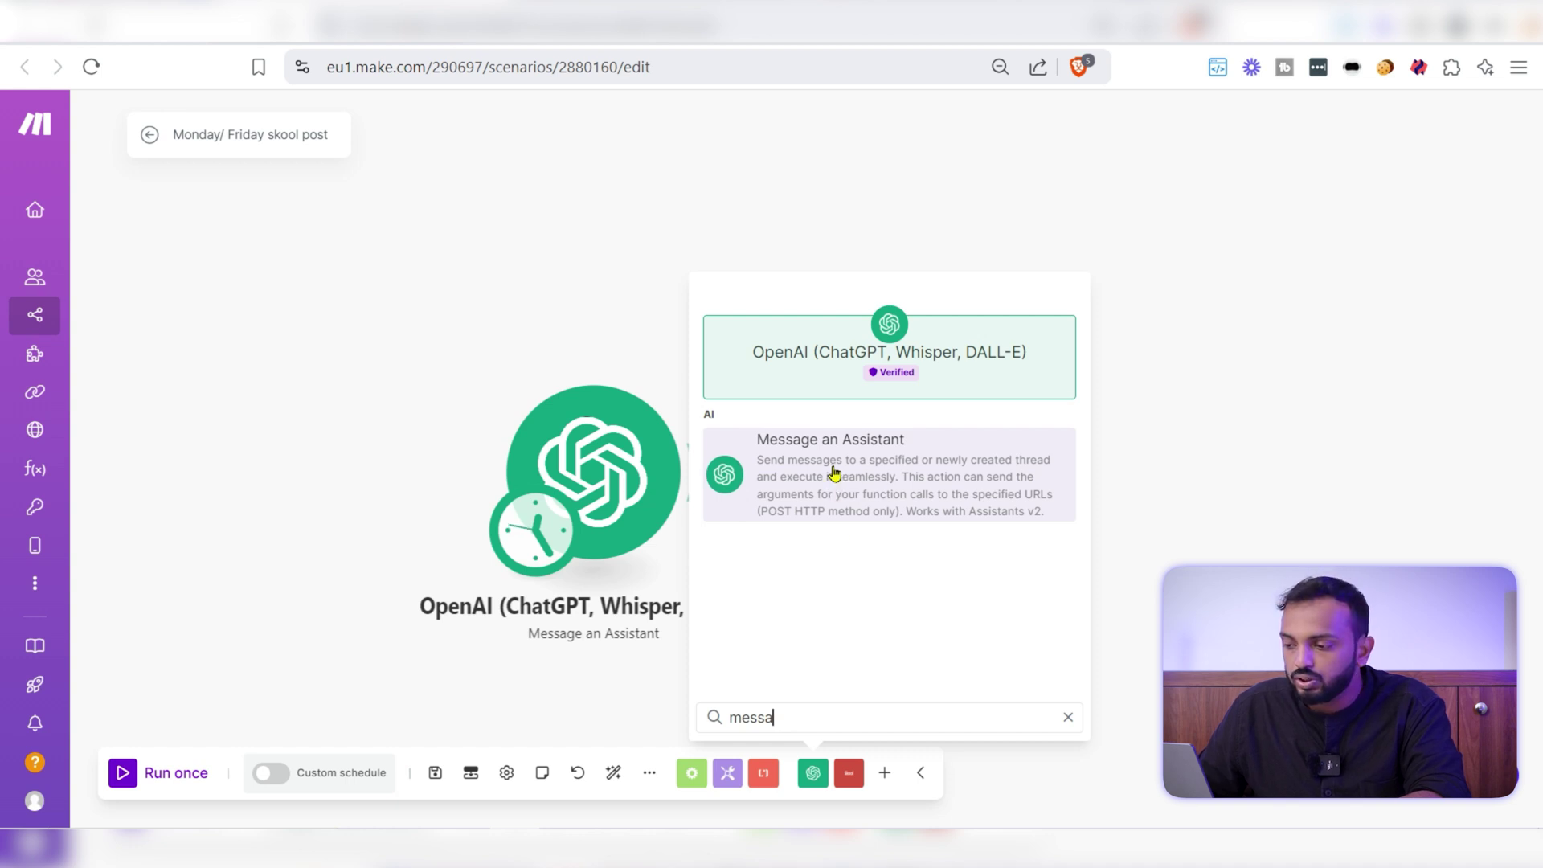
Step: Open the settings of the scenario's OpenAI Message an Assistant module and check the selected assistant and the Role options
click(771, 507)
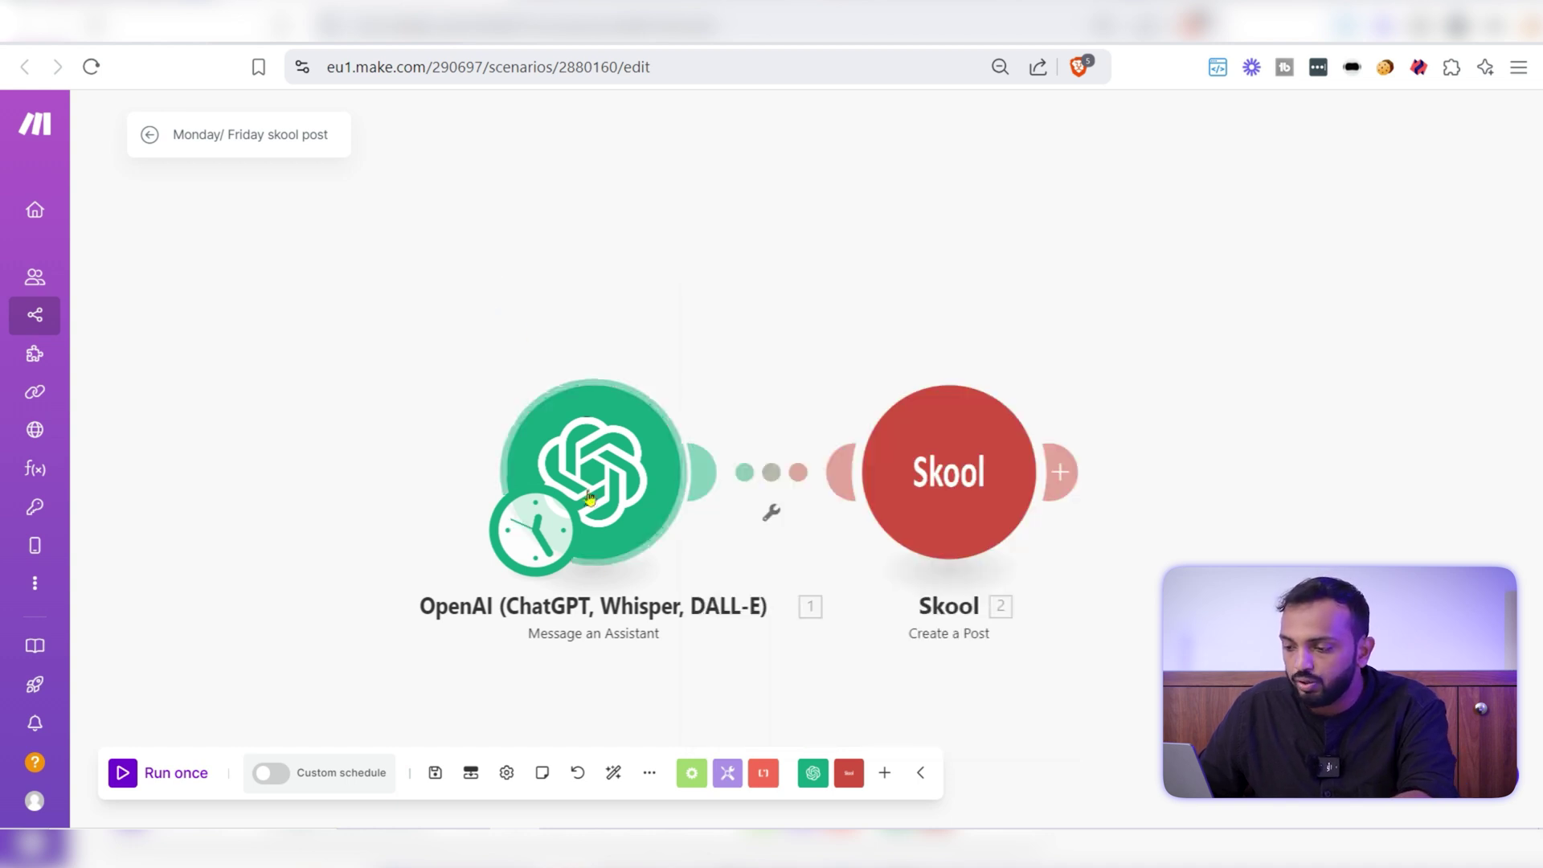
click(589, 494)
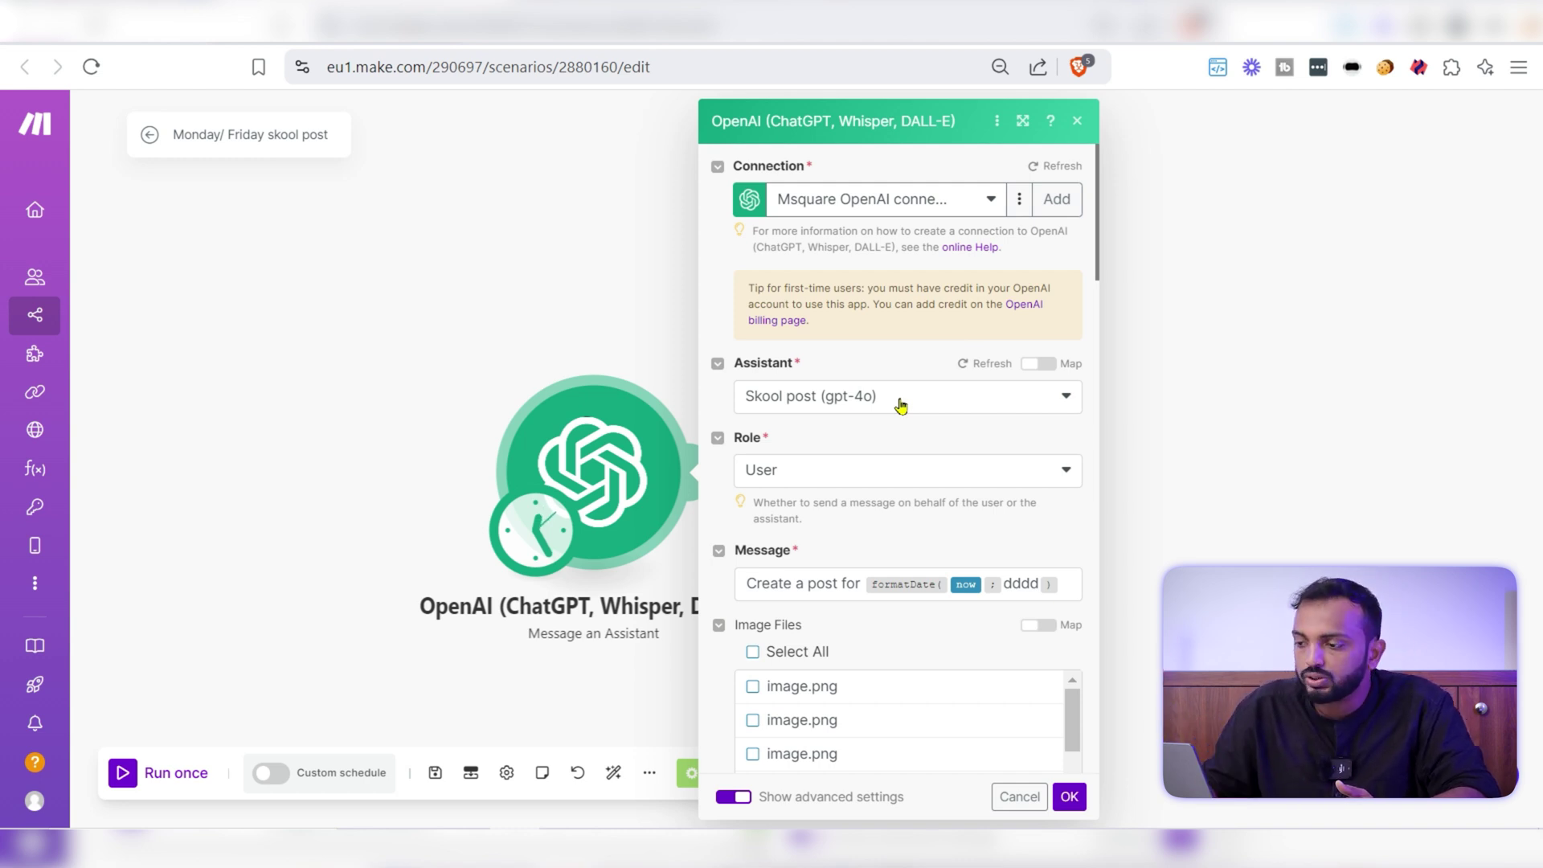
scroll(901, 405, down, 2)
click(853, 365)
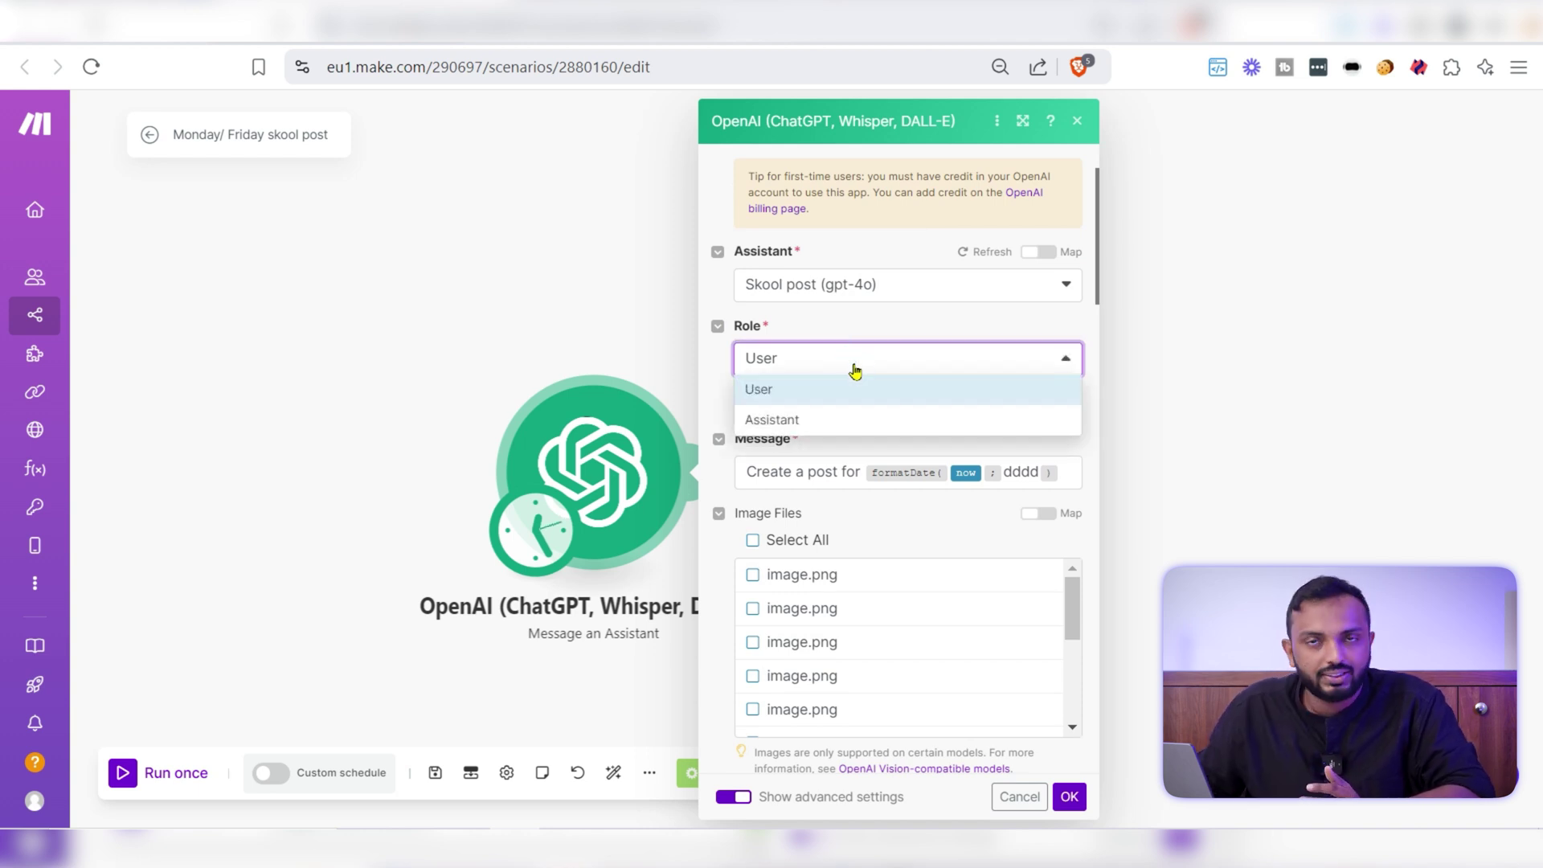
click(903, 323)
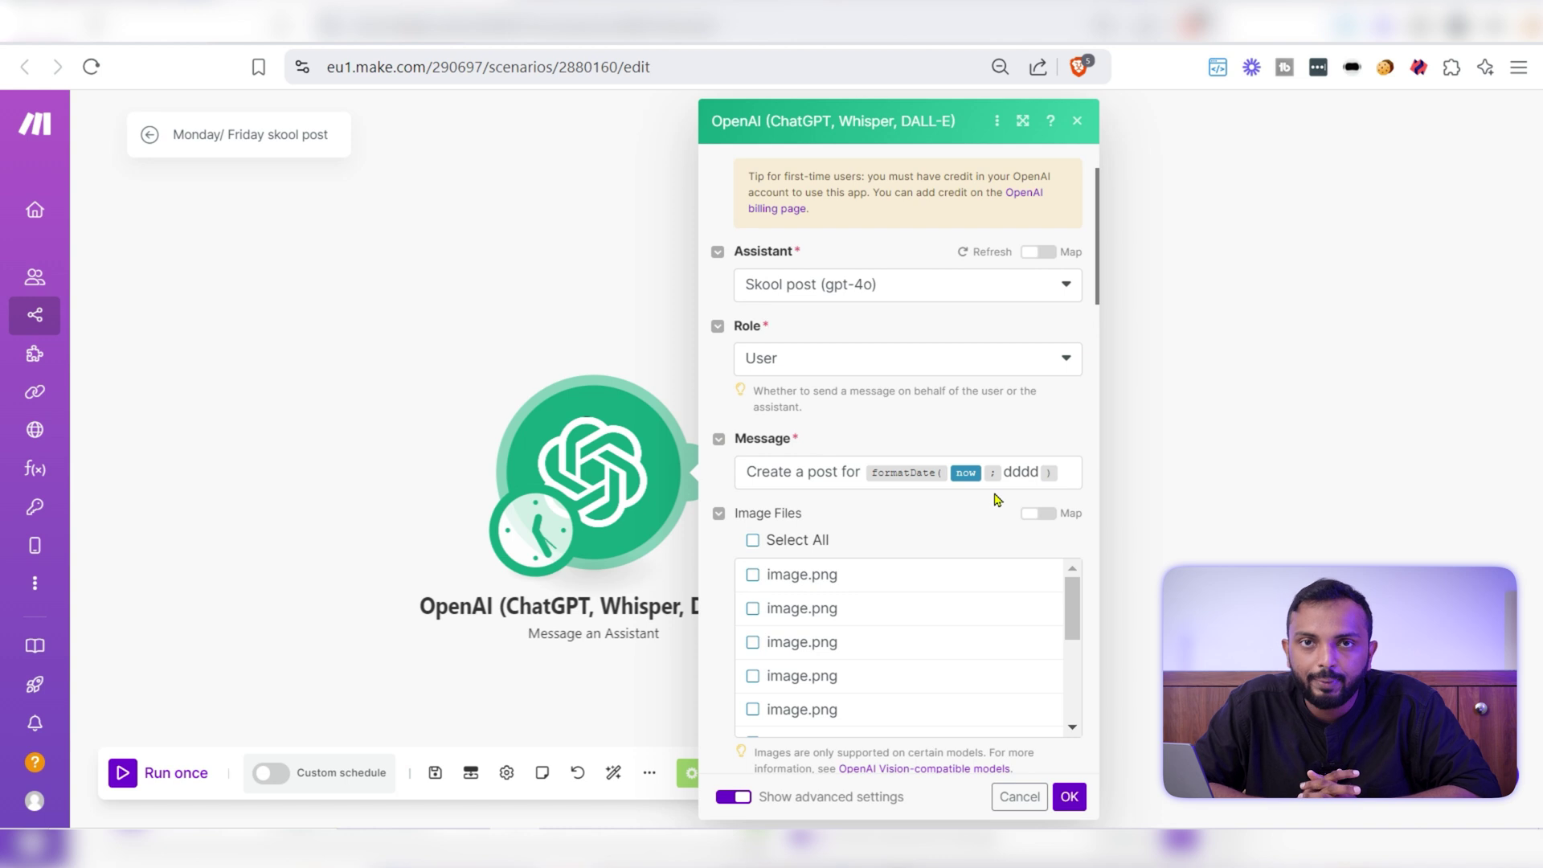
scroll(993, 514, up, 2)
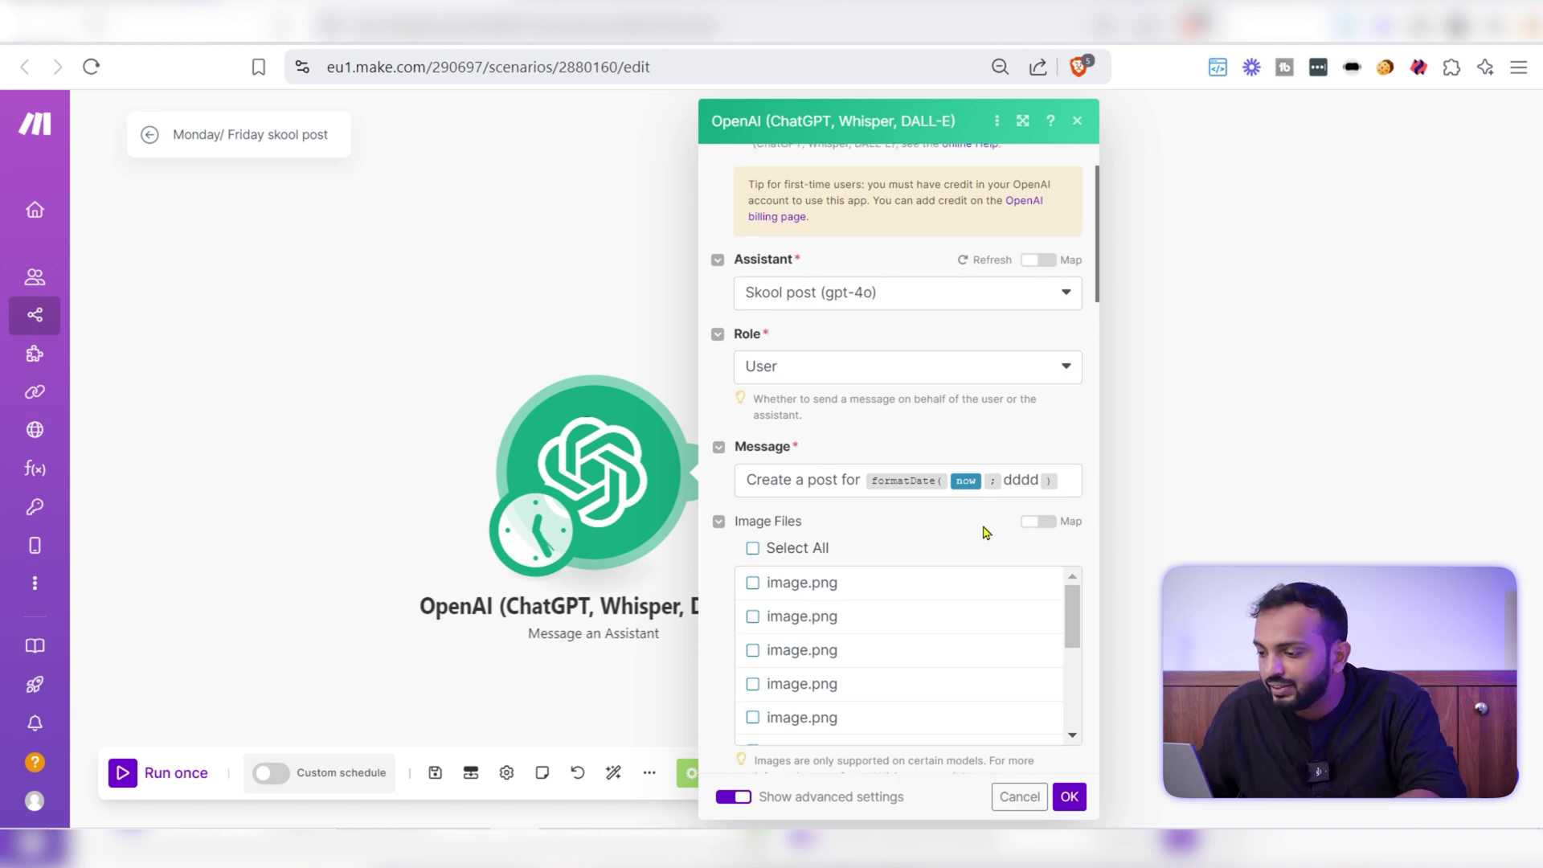
Step: Examine the formatDate expression in the OpenAI module's message and the advanced settings, and accept the module settings
key(ctrl+plus)
click(1123, 641)
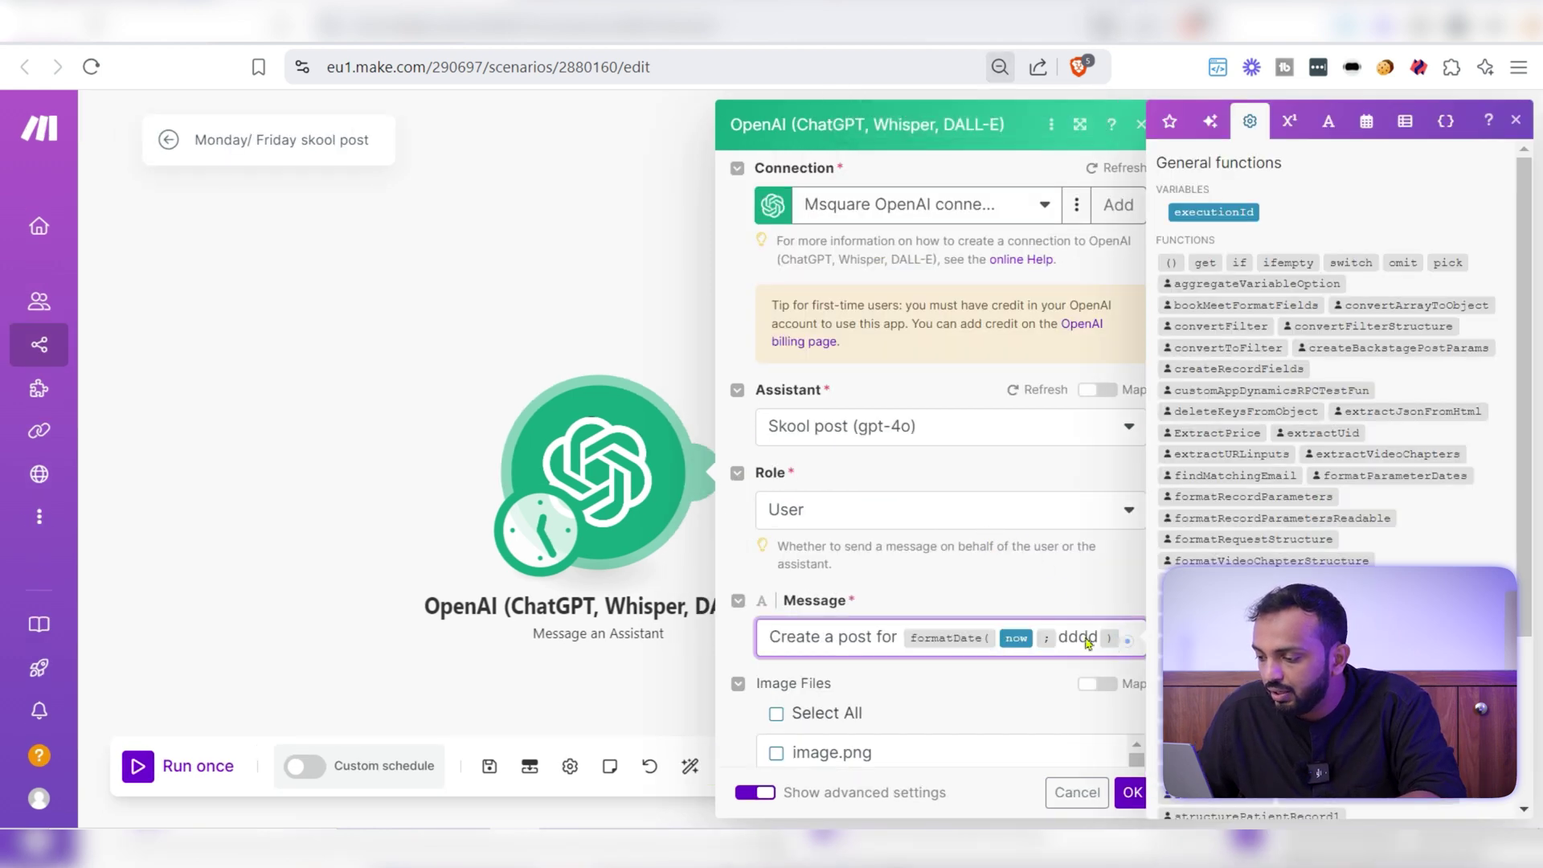
drag(1128, 640, 910, 620)
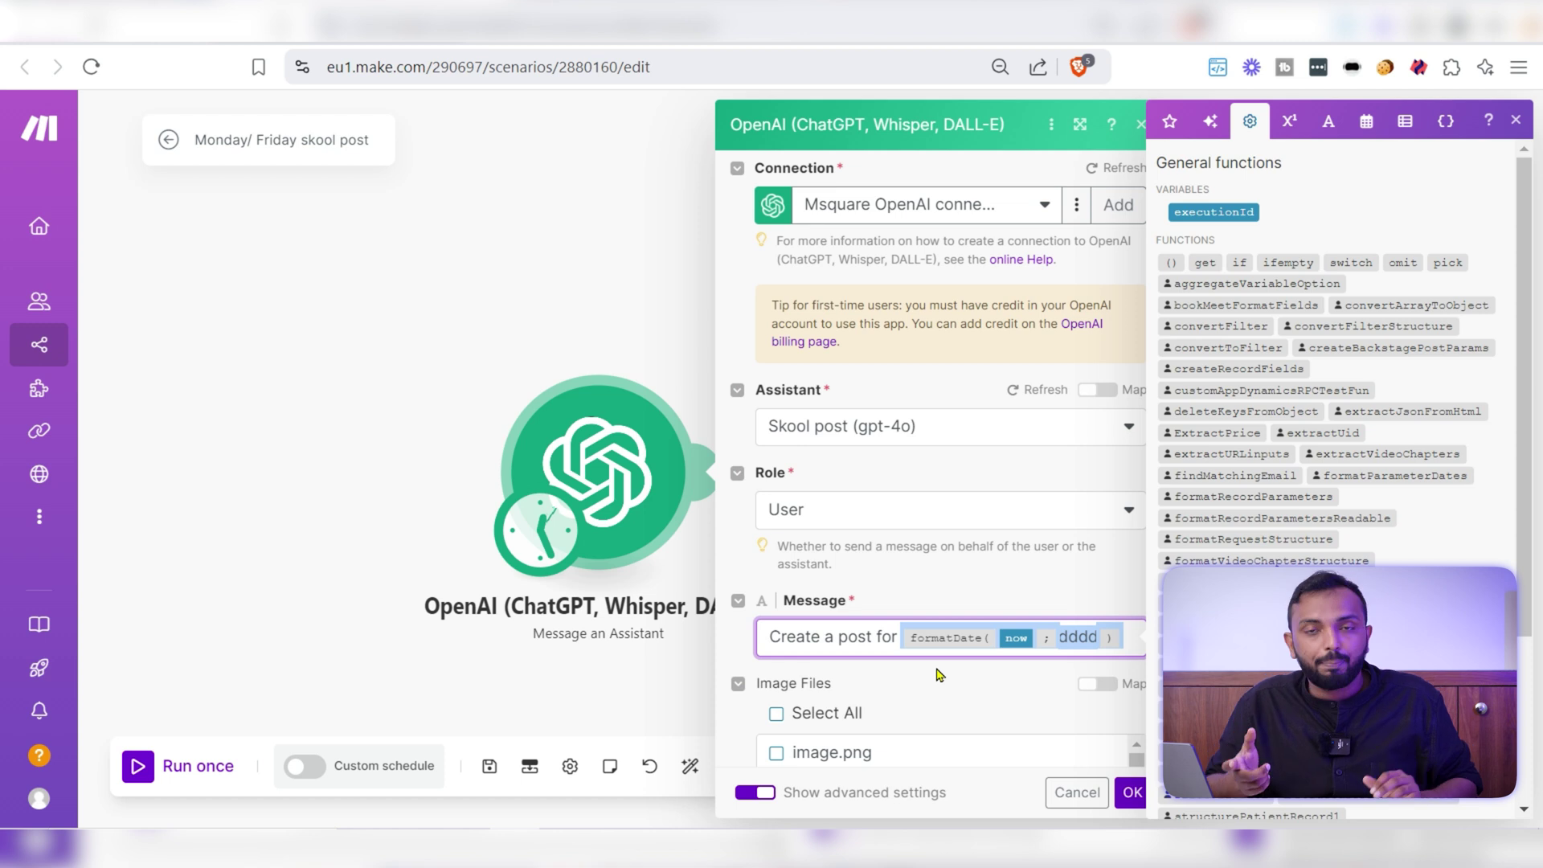
scroll(944, 649, down, 6)
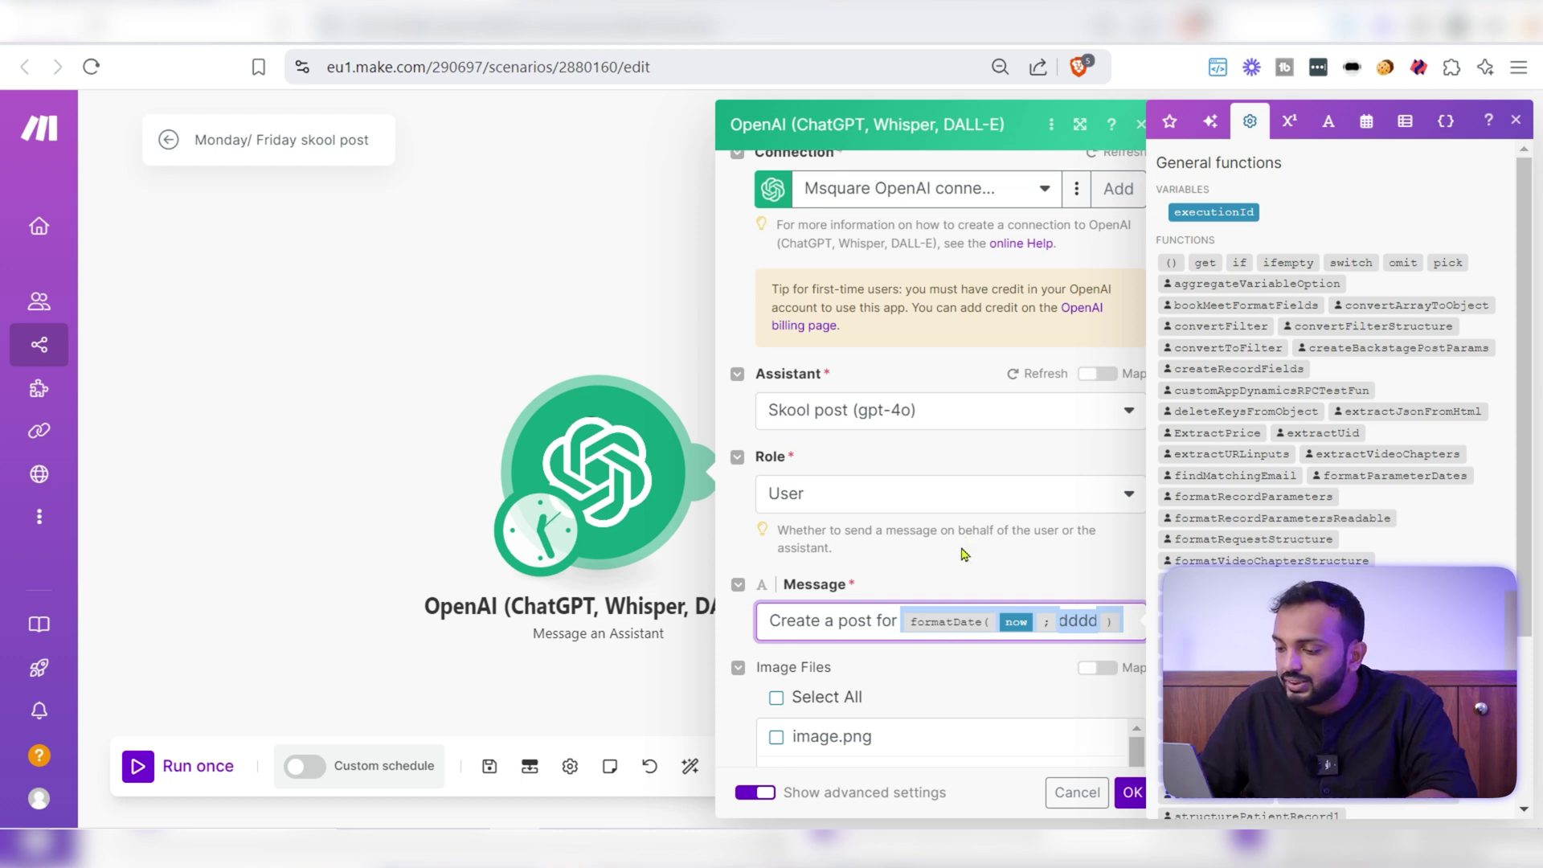
scroll(970, 617, down, 10)
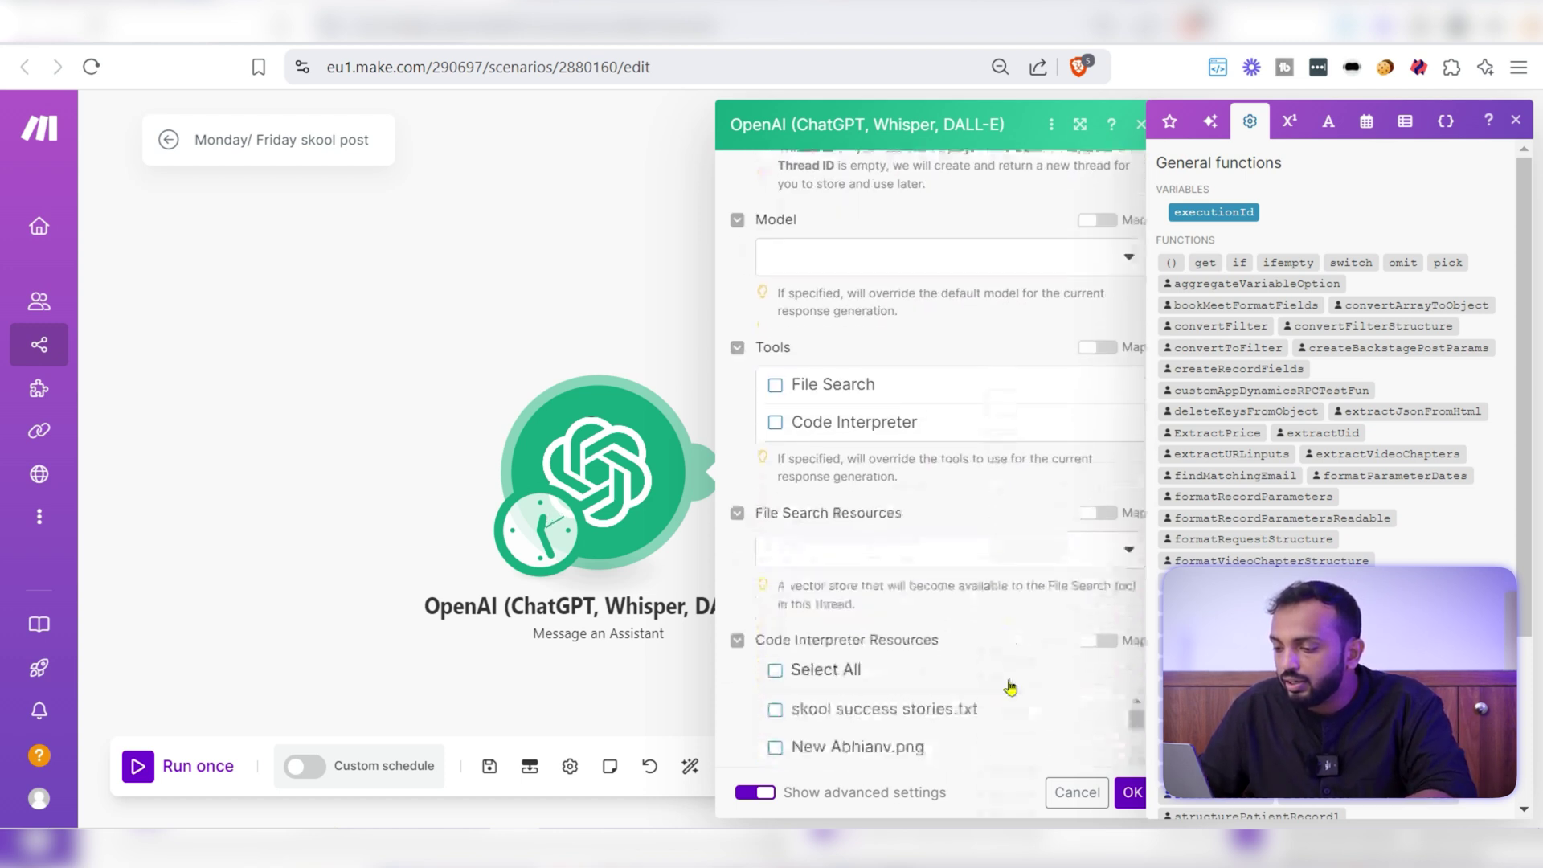
scroll(1009, 681, down, 4)
click(1132, 792)
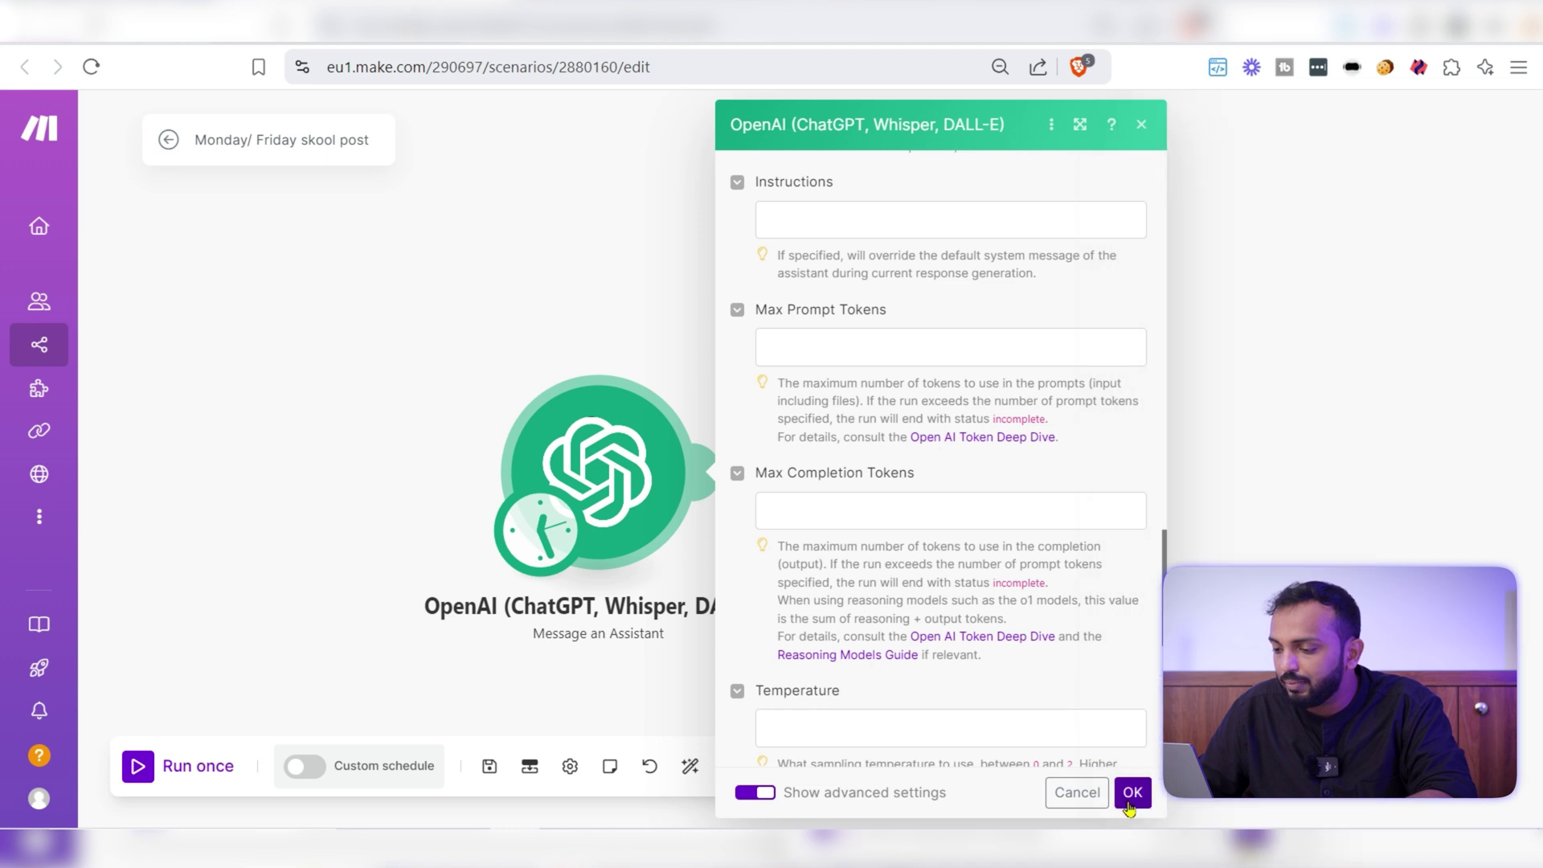
Step: Run only the OpenAI module and expand the Result in its output bundle to read the generated post
scroll(774, 510, up, 3)
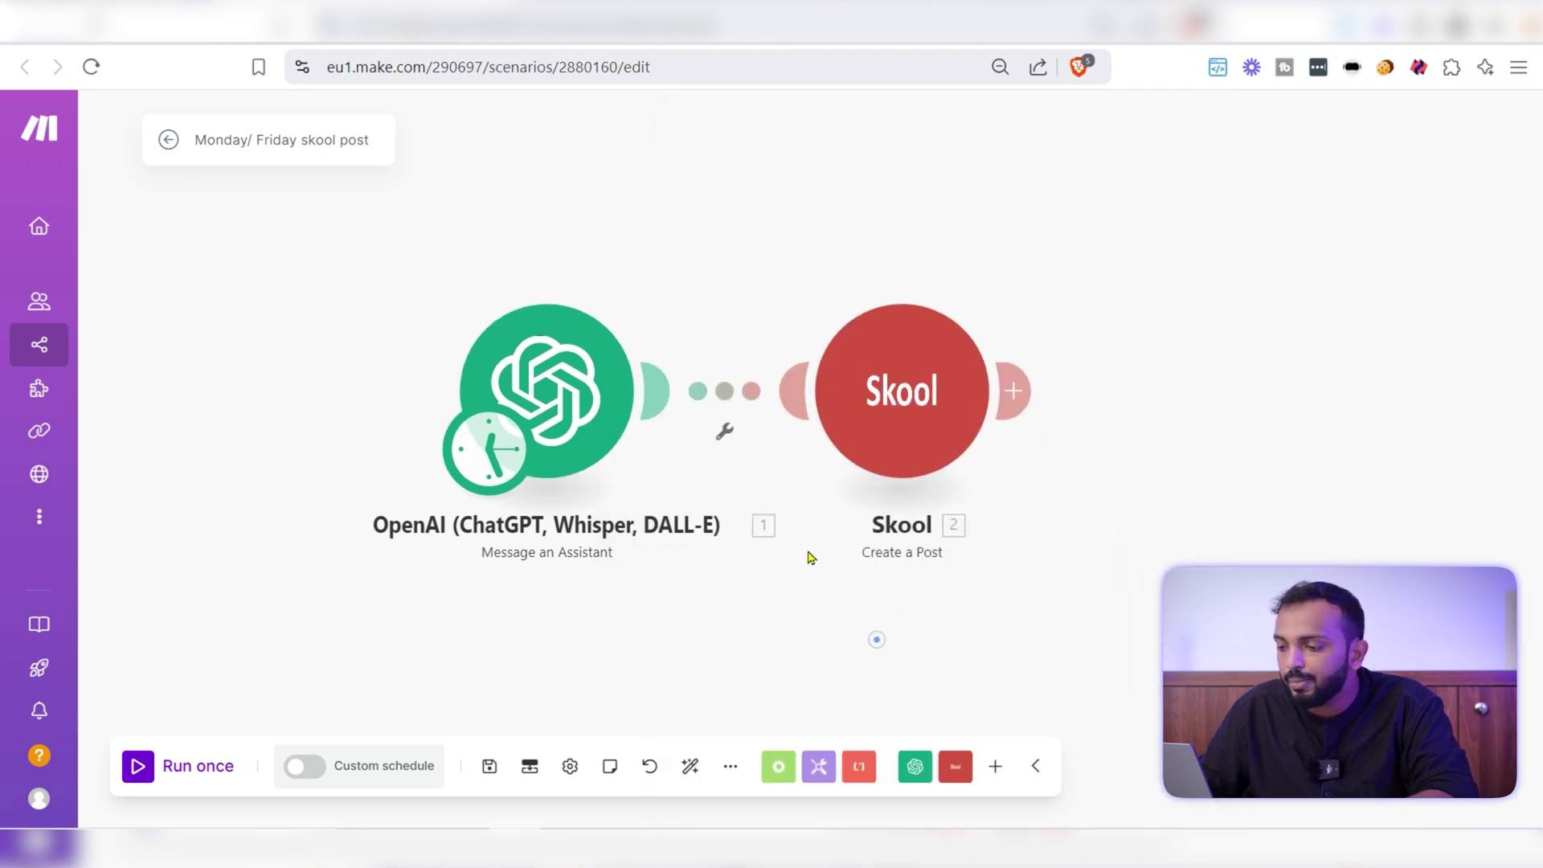
right_click(496, 412)
click(526, 431)
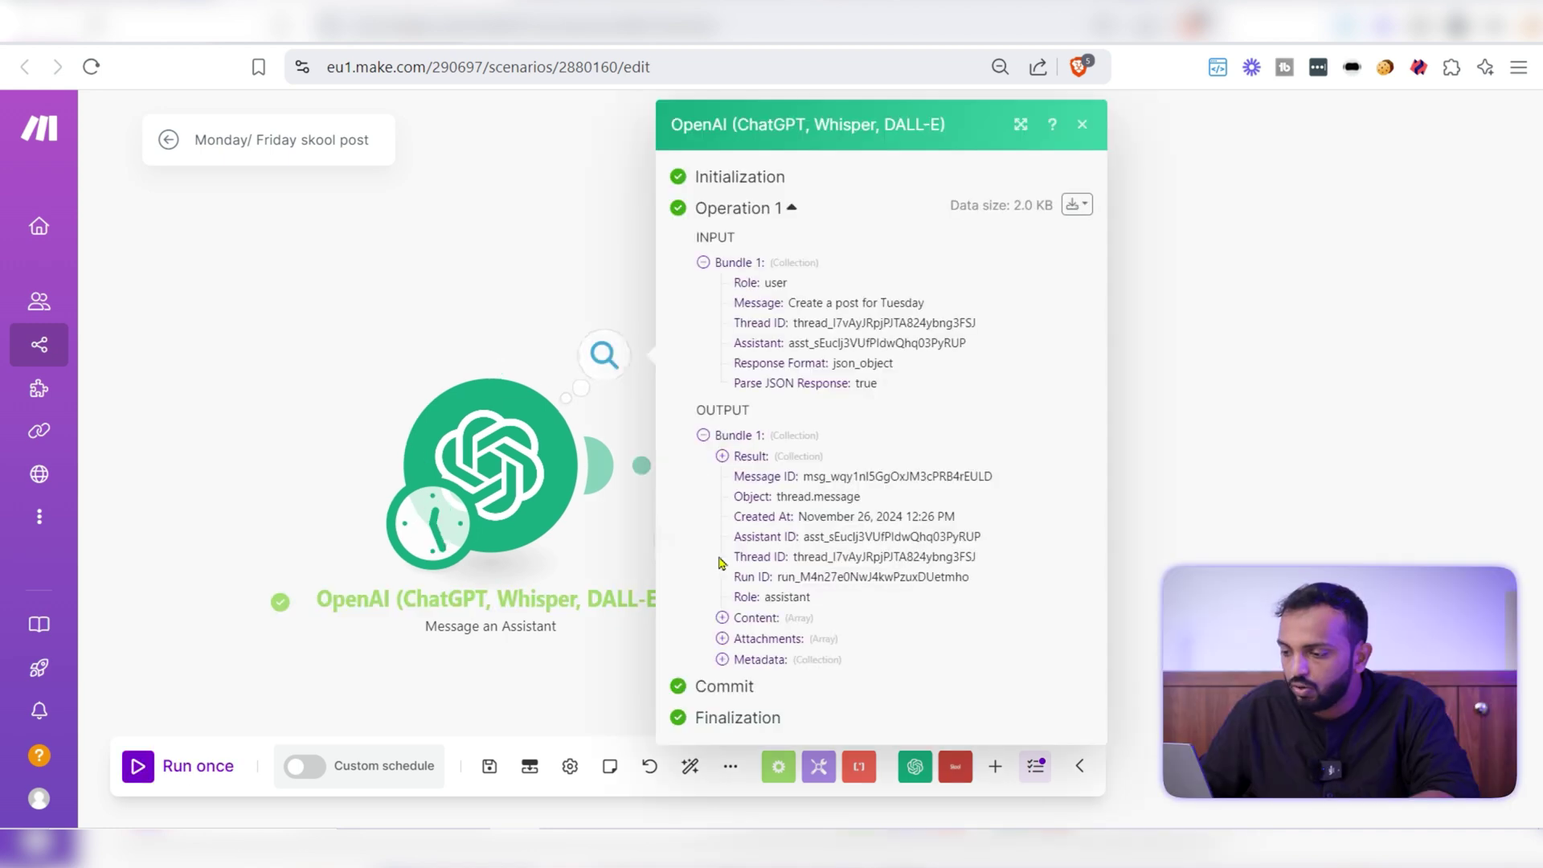
click(765, 455)
scroll(806, 544, down, 2)
drag(781, 365, 1033, 367)
click(937, 425)
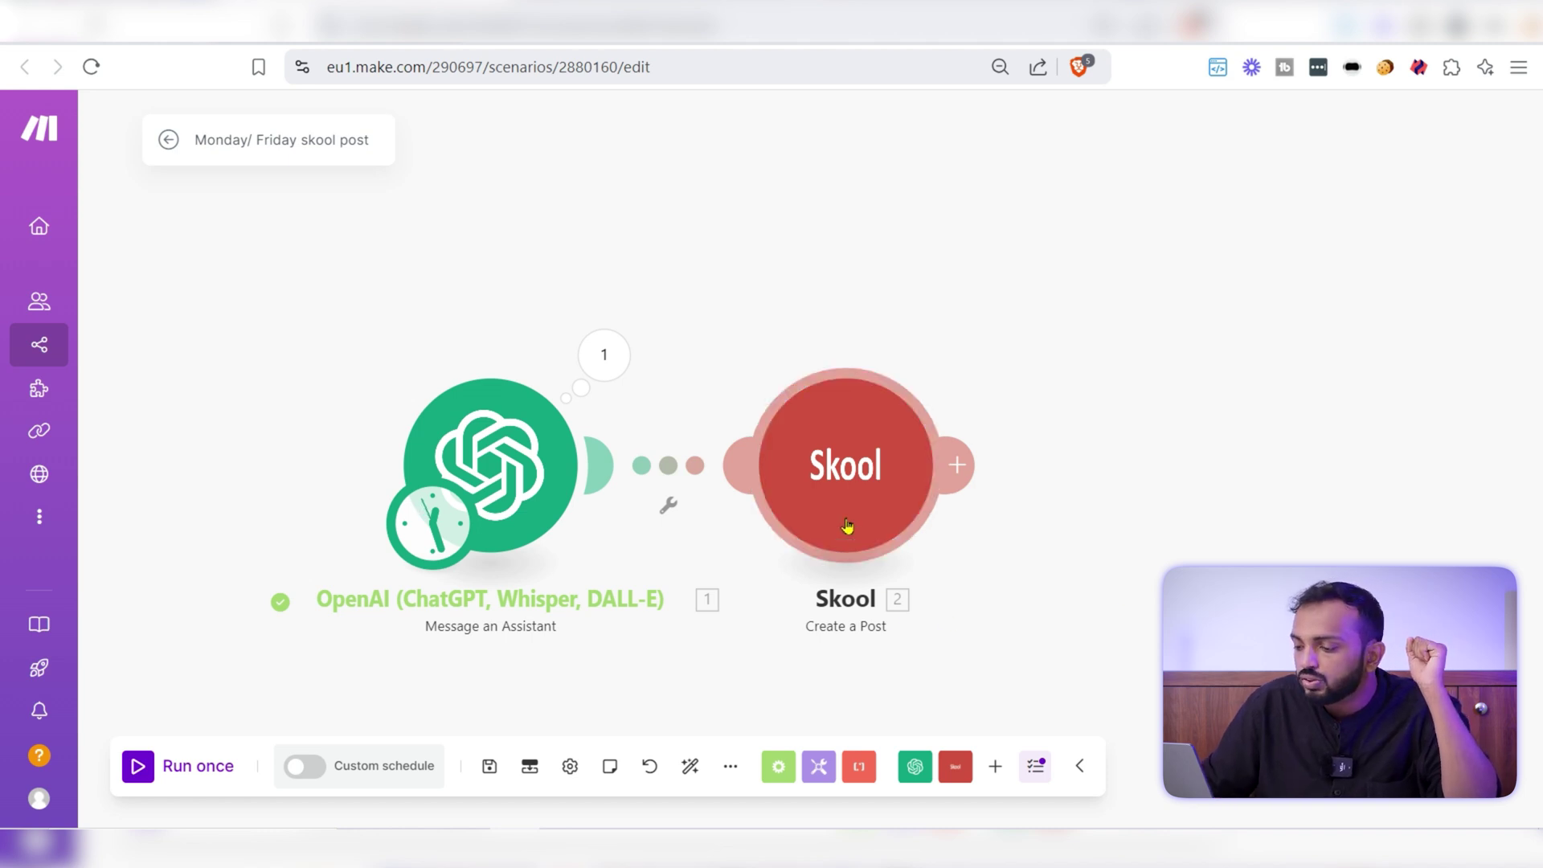
Step: Browse the list of available Skool modules, from posts and messages to comments and users
click(952, 770)
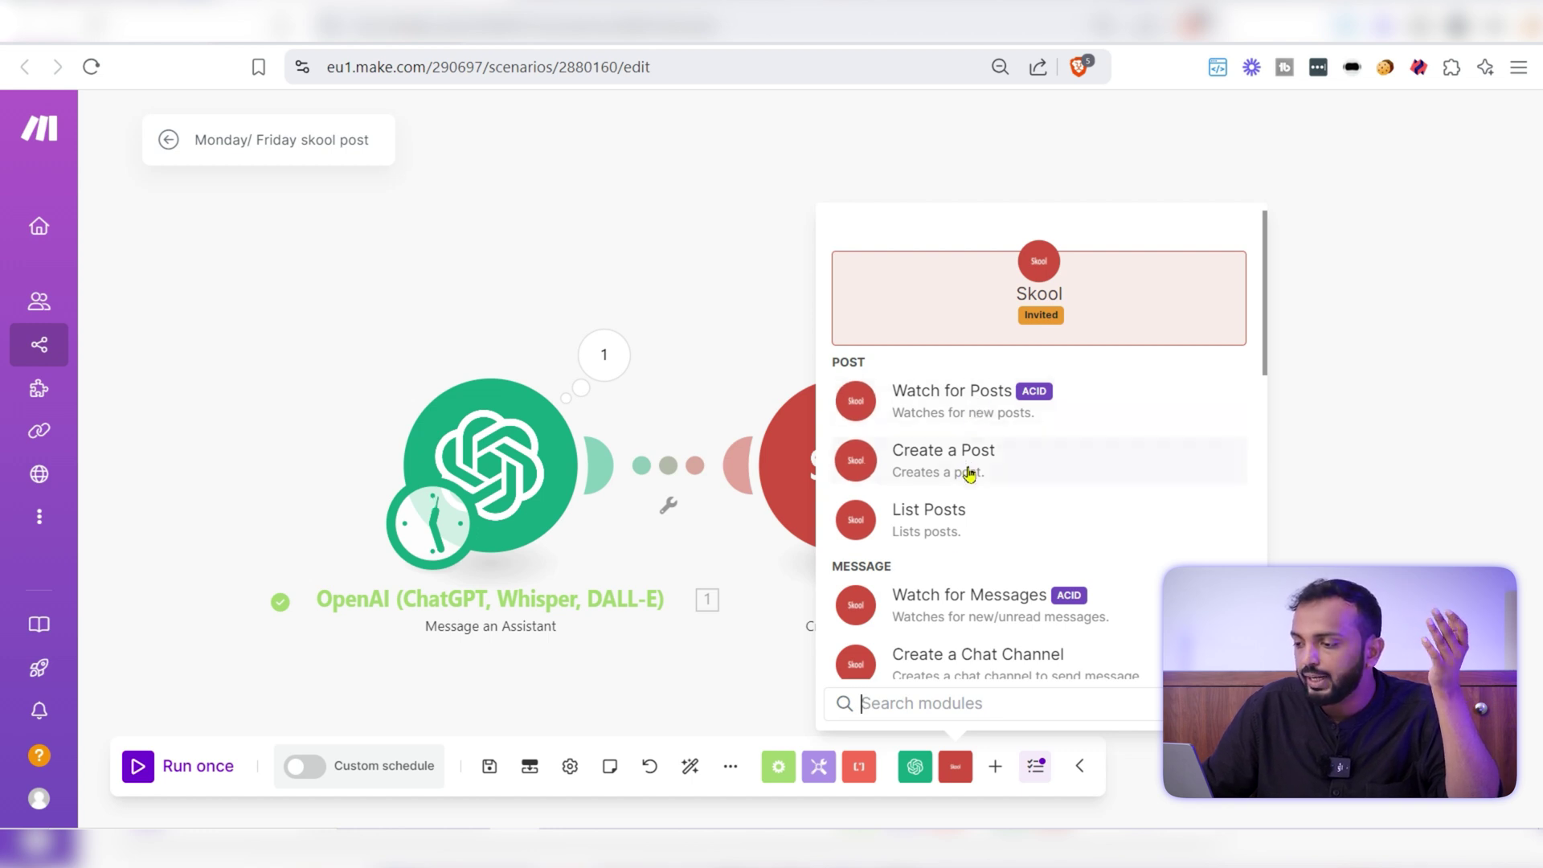
scroll(968, 470, down, 4)
scroll(977, 426, down, 6)
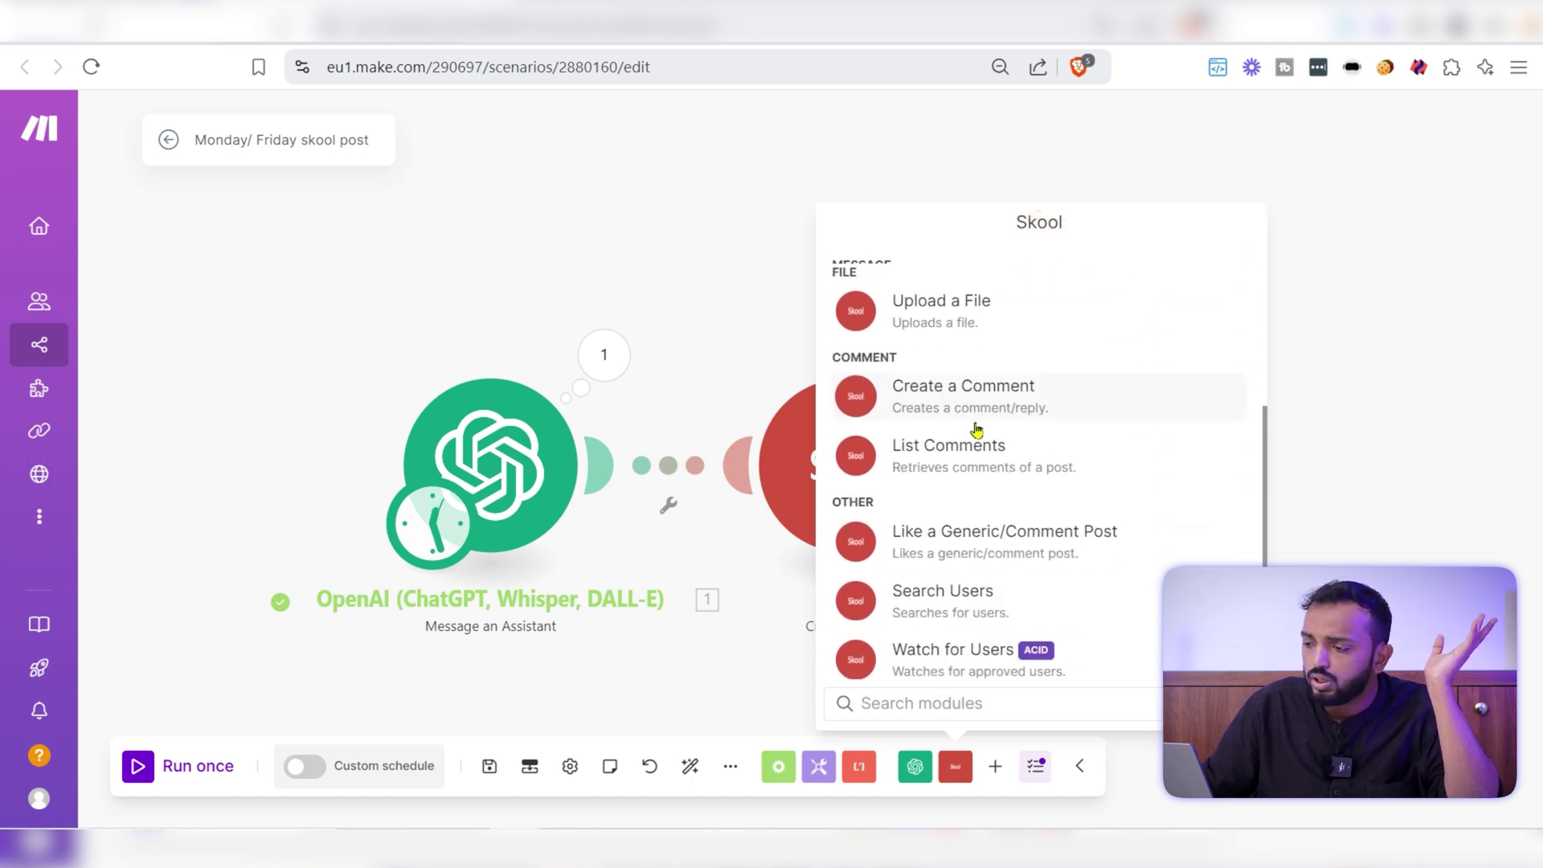
scroll(974, 430, up, 8)
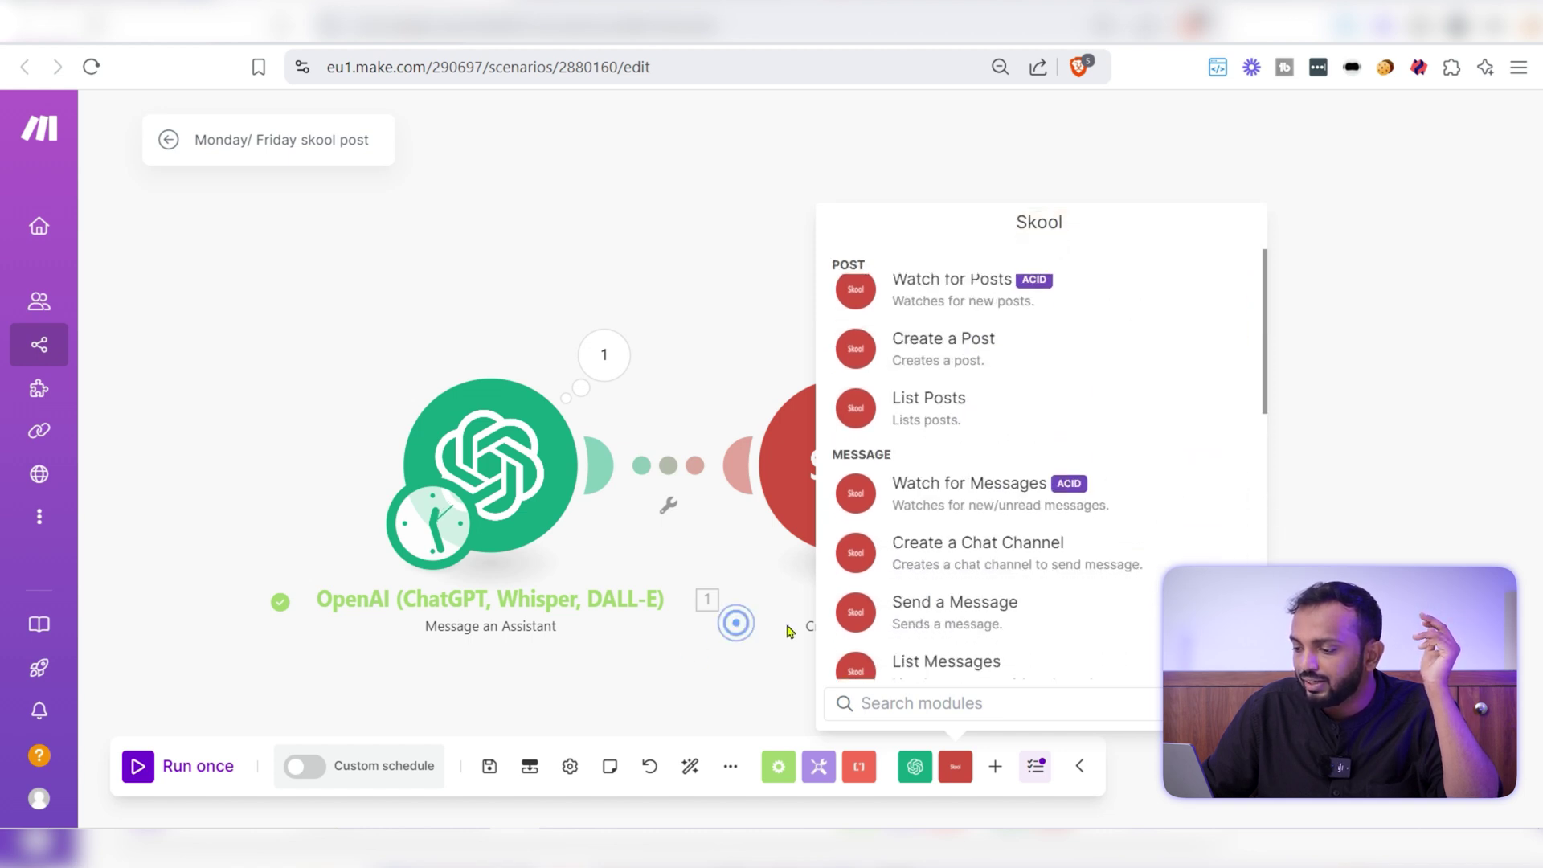
click(864, 731)
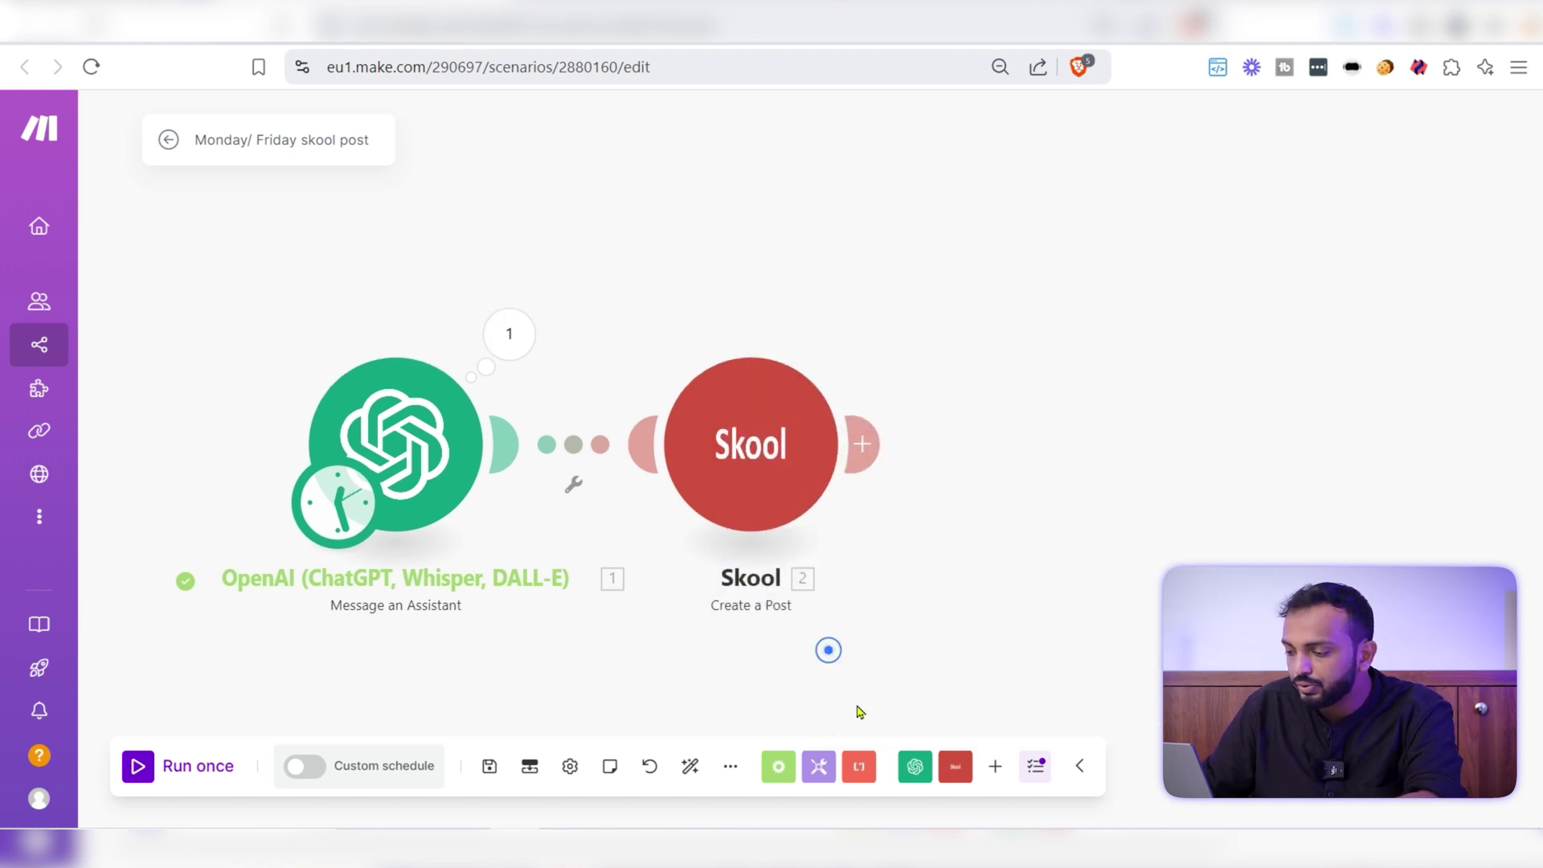
Step: Search the Skool modules for "cre" to find Create a Post
click(961, 769)
text(cre)
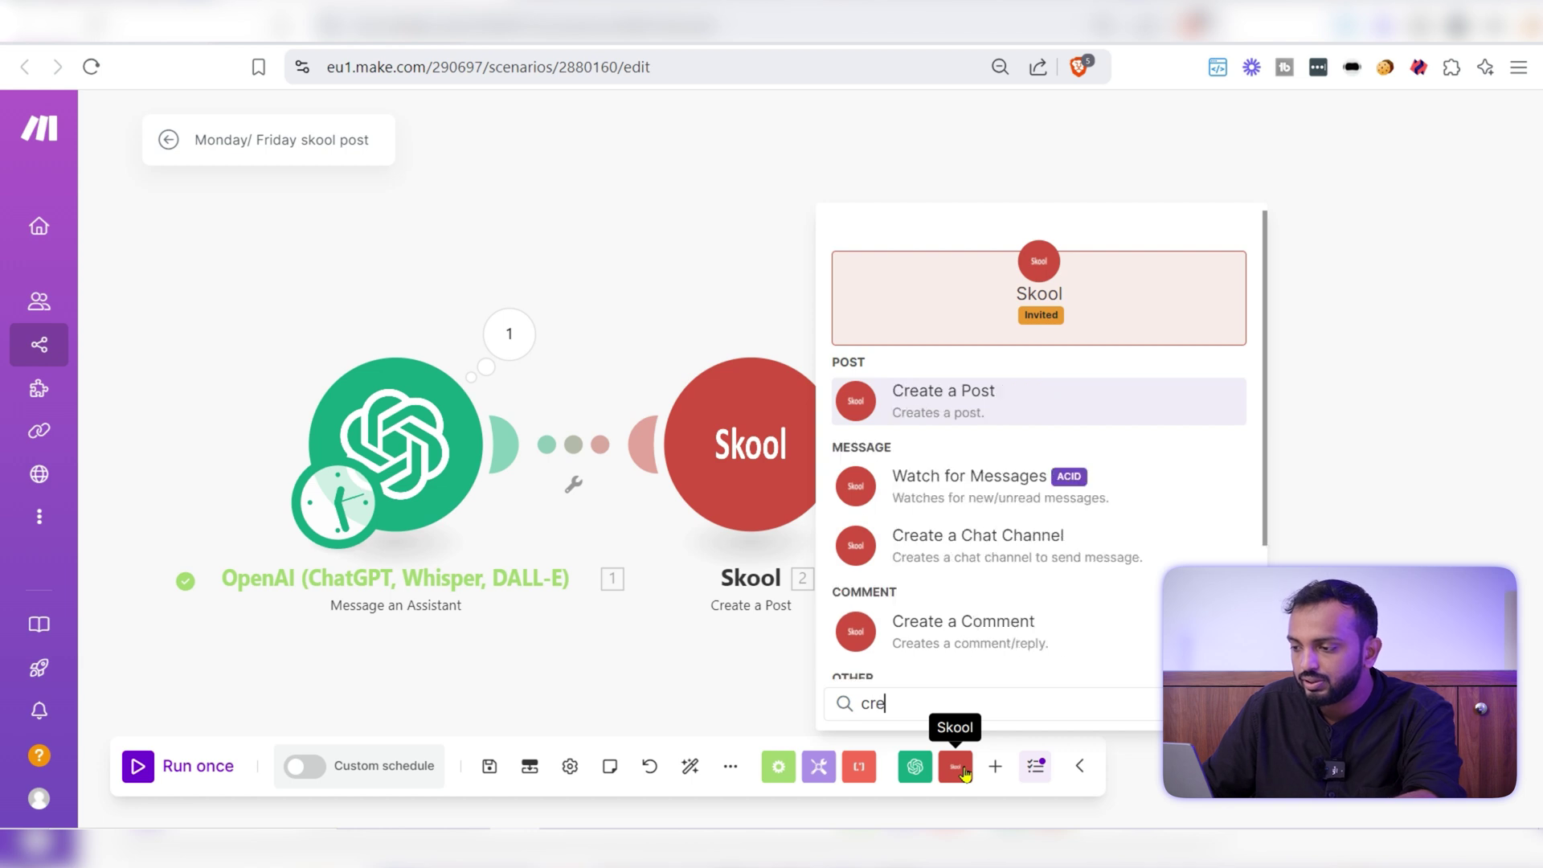
click(673, 646)
Step: Open the settings of the scenario's Skool Create a Post module and view the available Category ID options
click(744, 498)
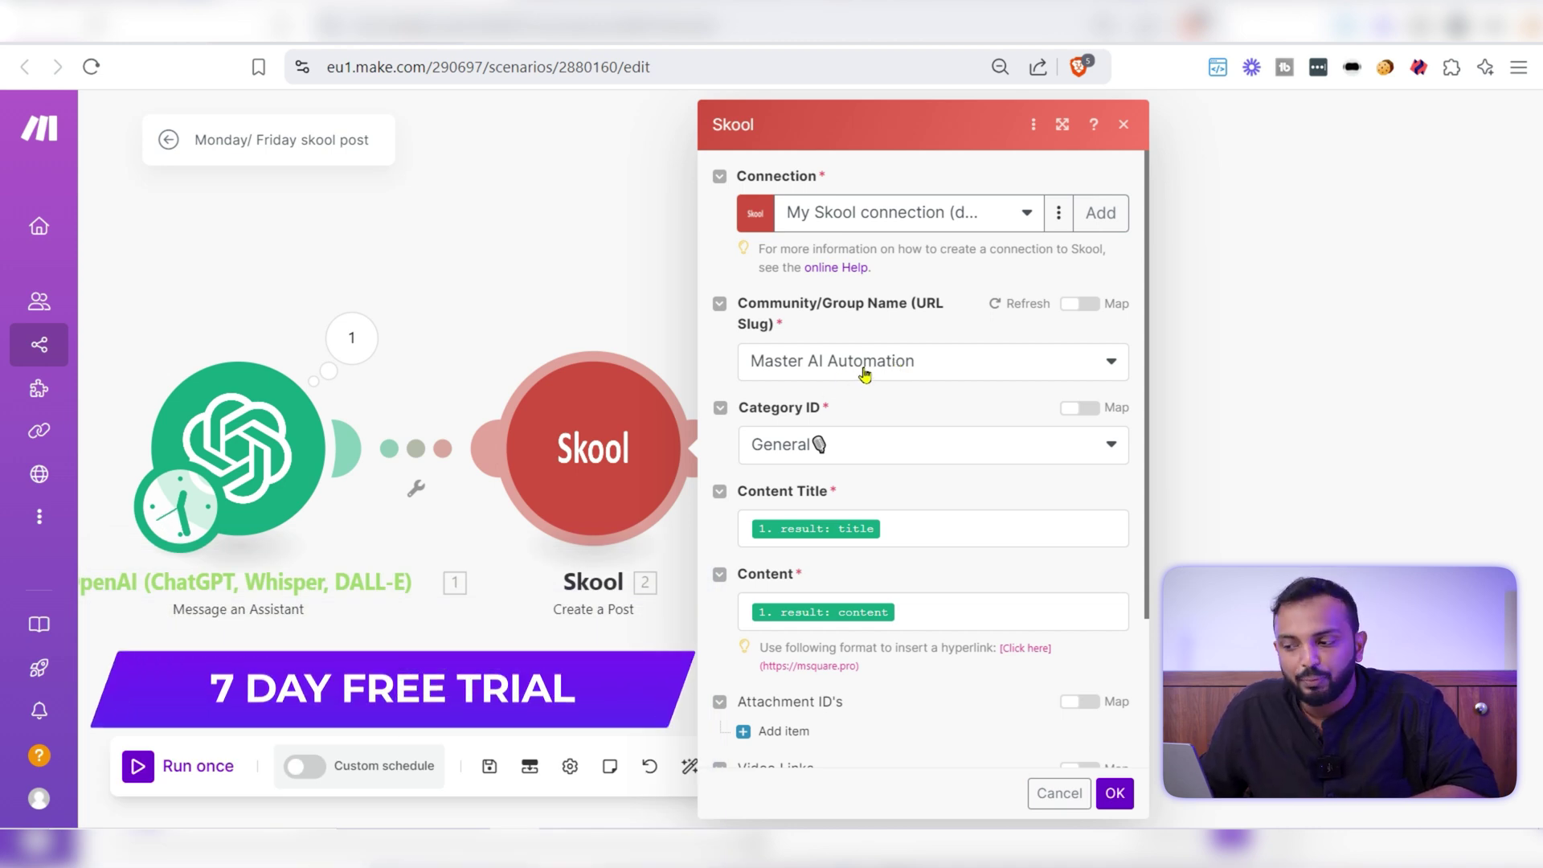
click(789, 462)
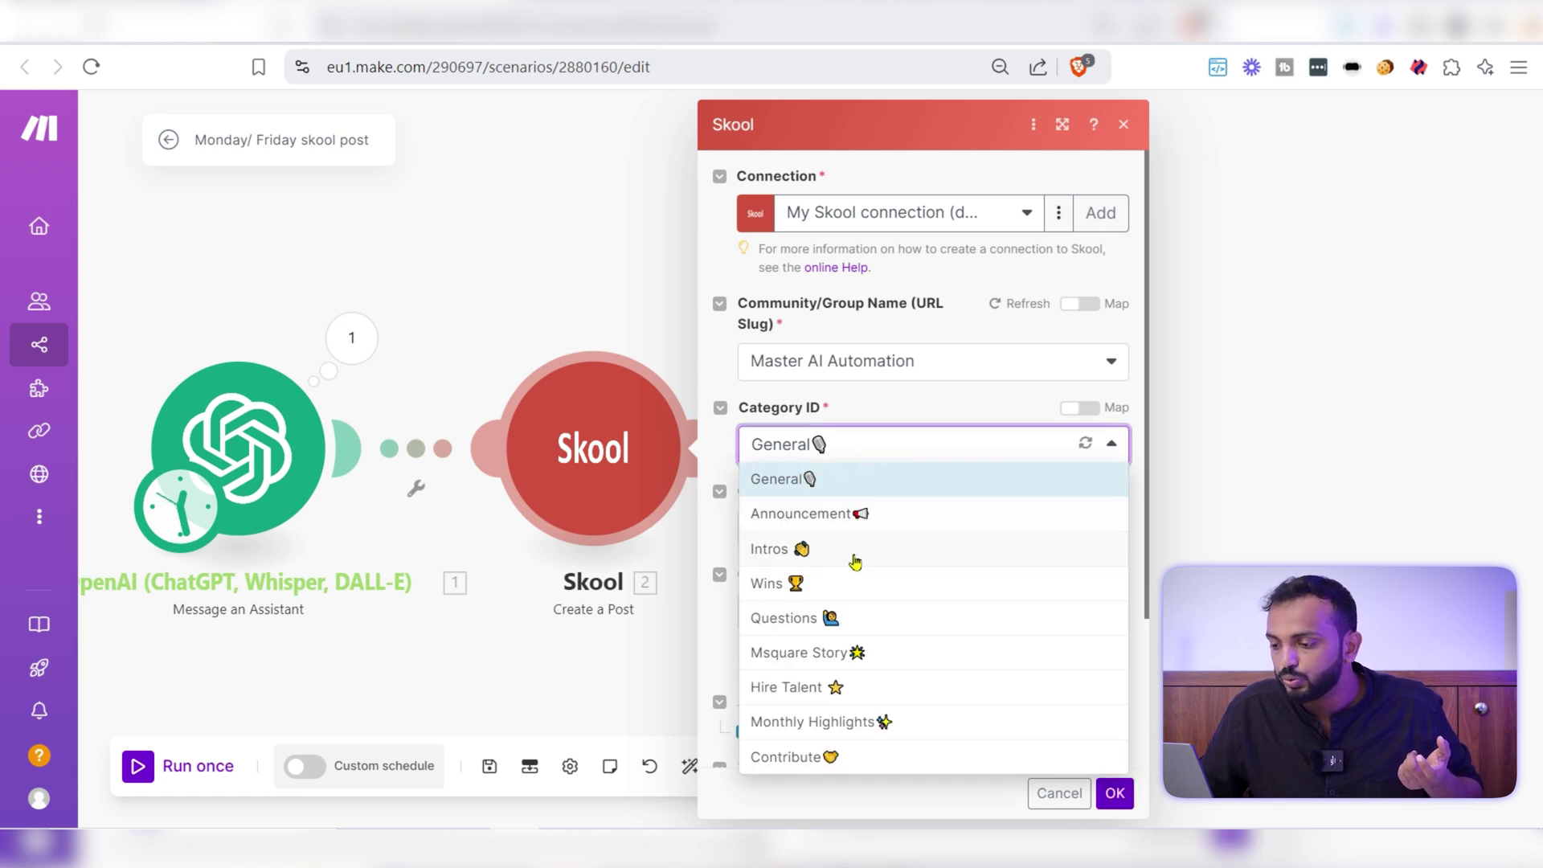
click(957, 411)
Step: Check the Content Title and Content mappings of the Skool Create a Post module and accept its settings
scroll(940, 501, down, 2)
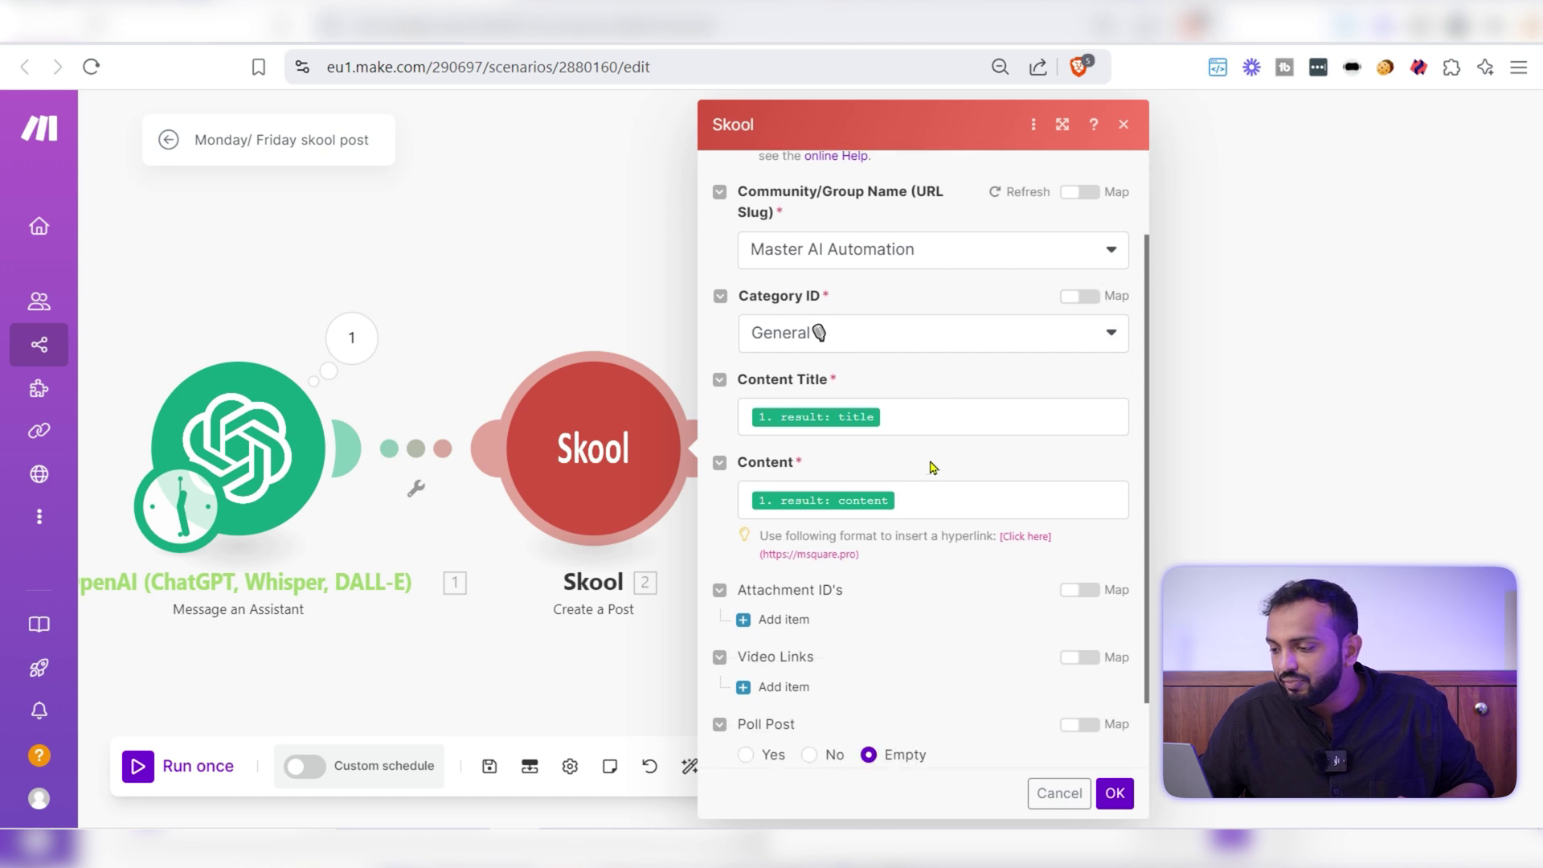
click(937, 418)
click(972, 506)
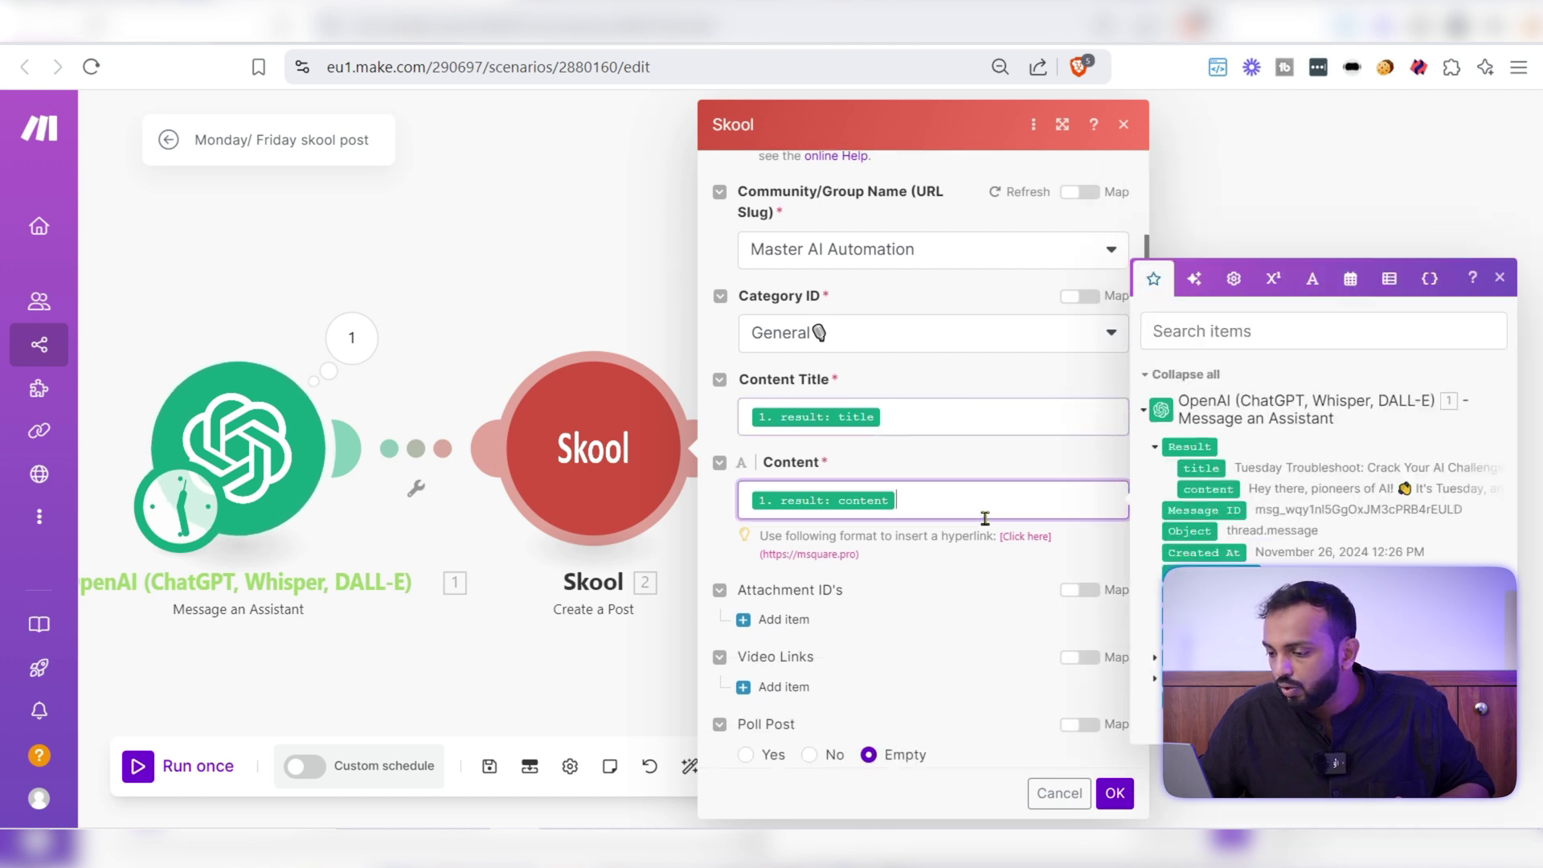
click(1114, 793)
Step: Run the whole Monday/ Friday skool post scenario once
drag(408, 619, 666, 612)
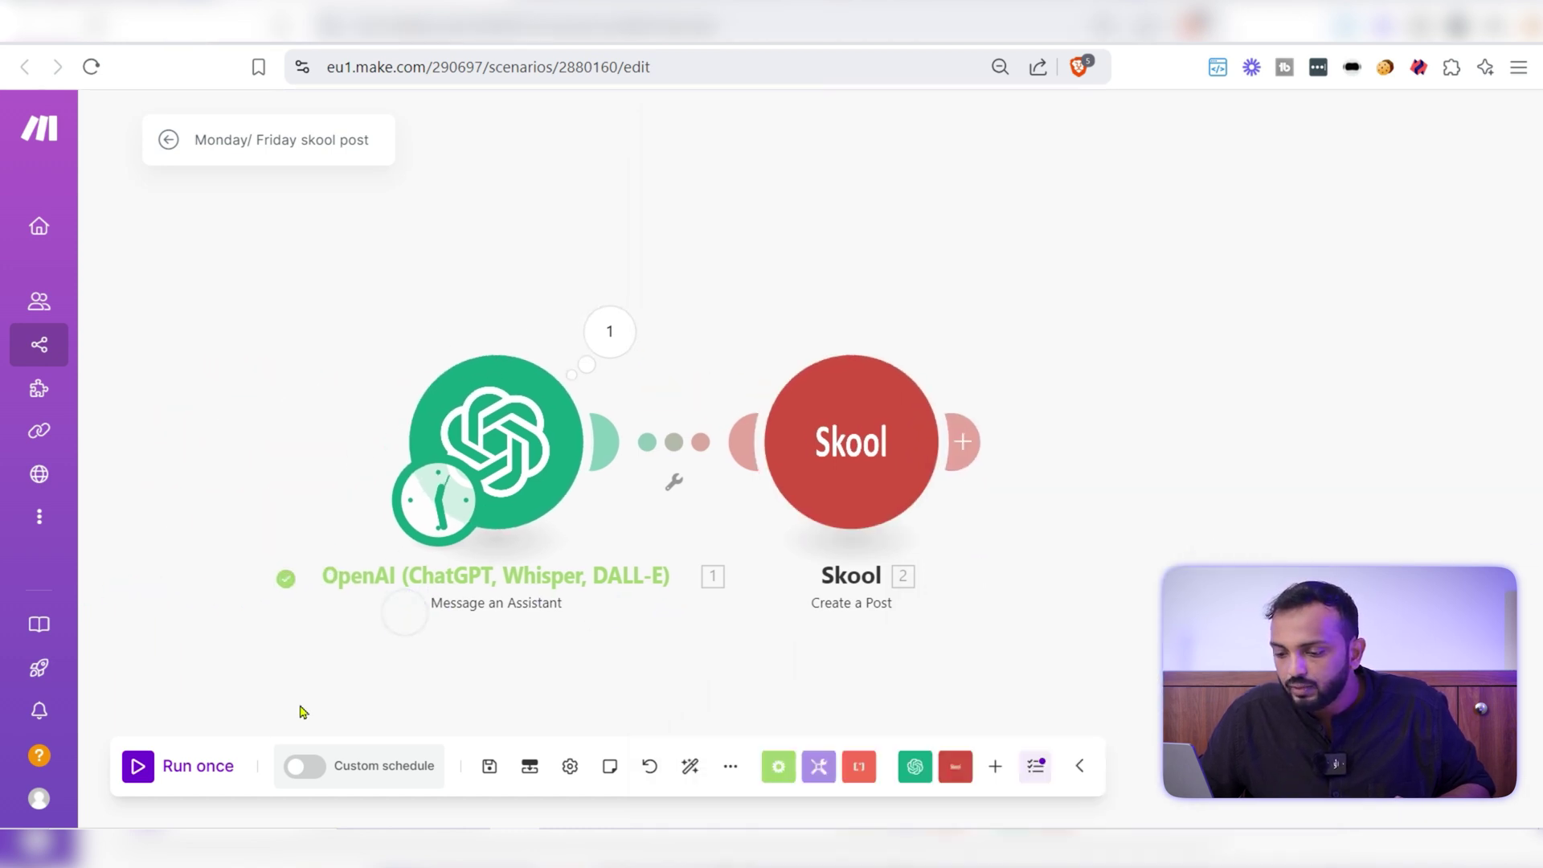
click(217, 767)
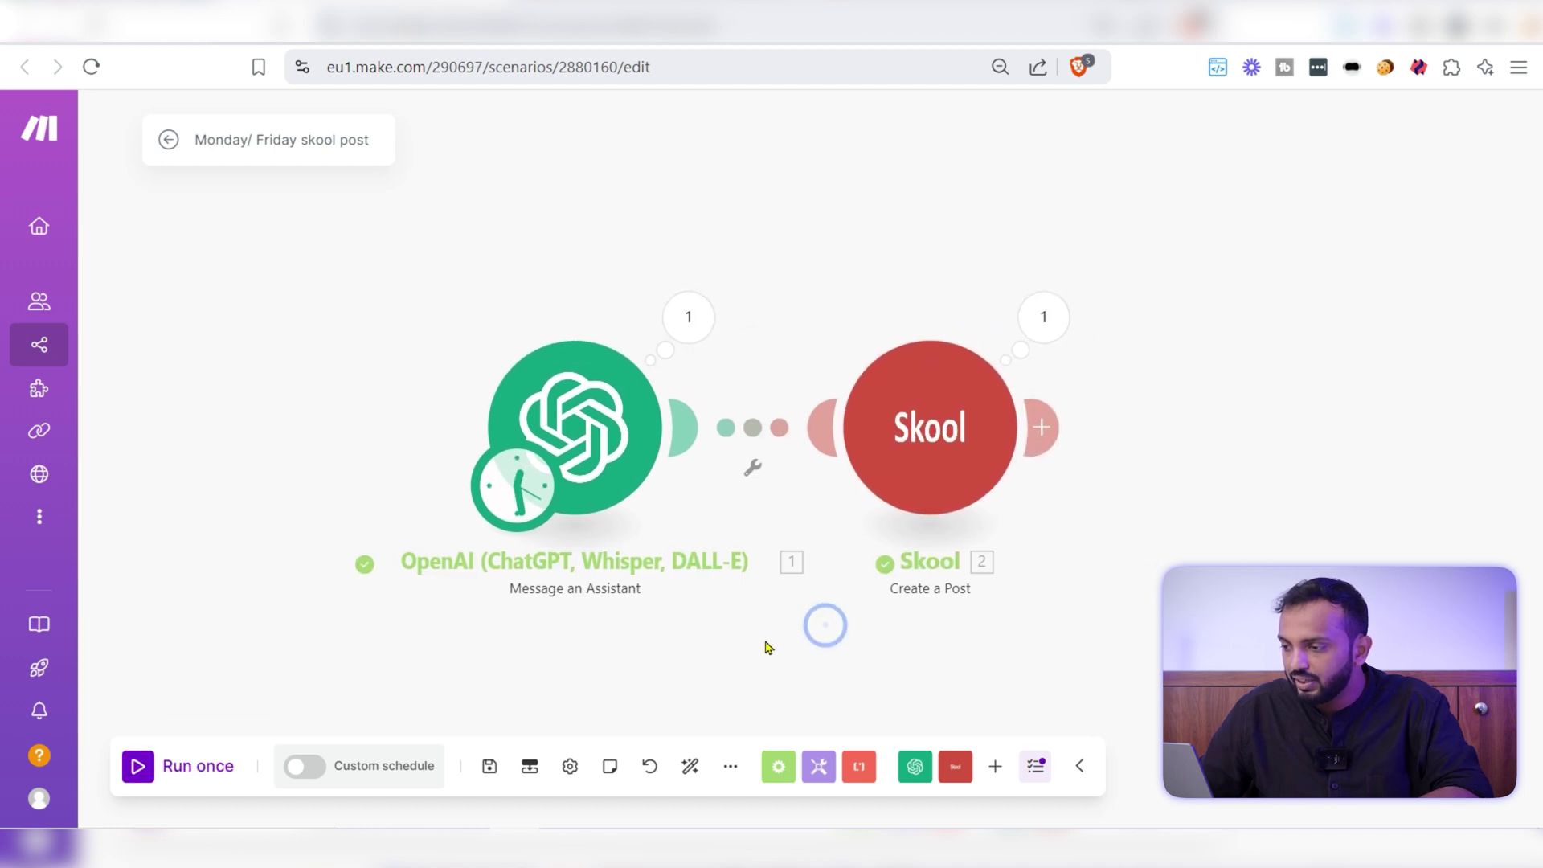
drag(767, 647, 704, 649)
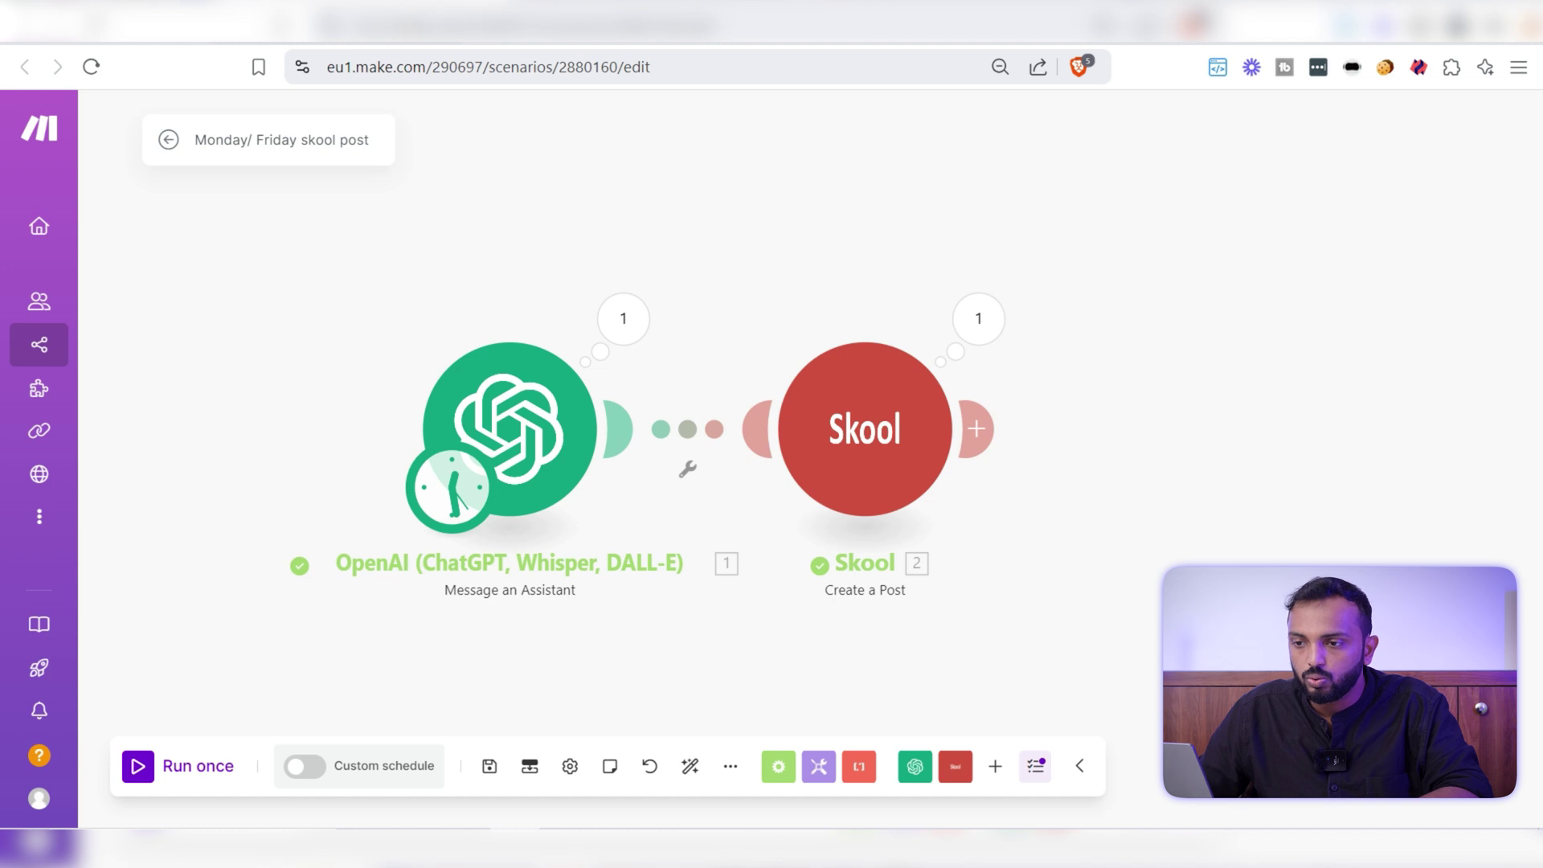
Step: Switch to the Skool community and review the newly published Tuesday Tips post
click(133, 24)
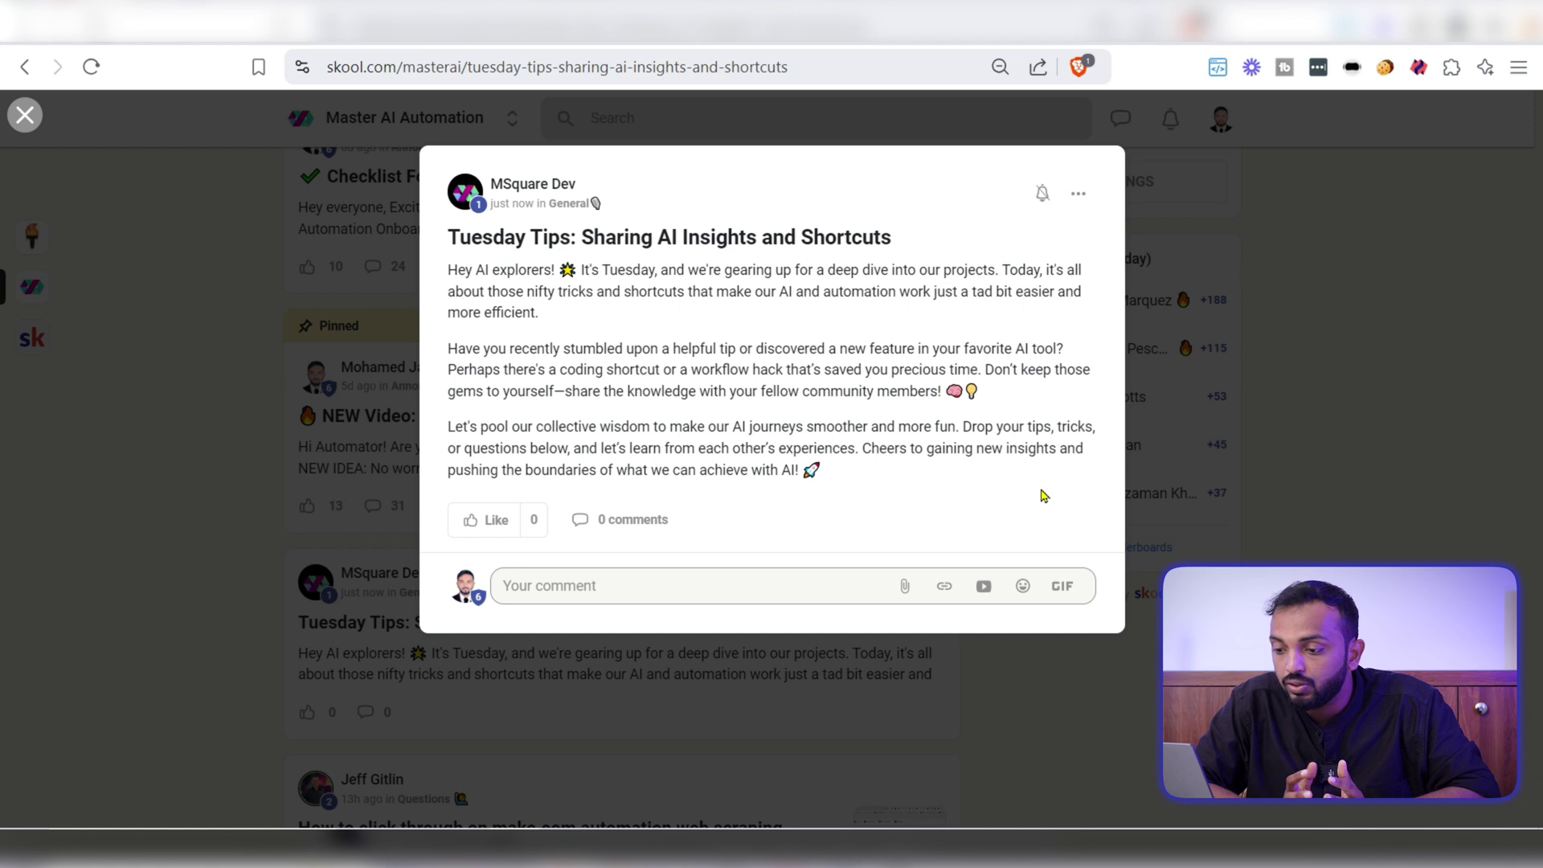
drag(853, 476, 591, 442)
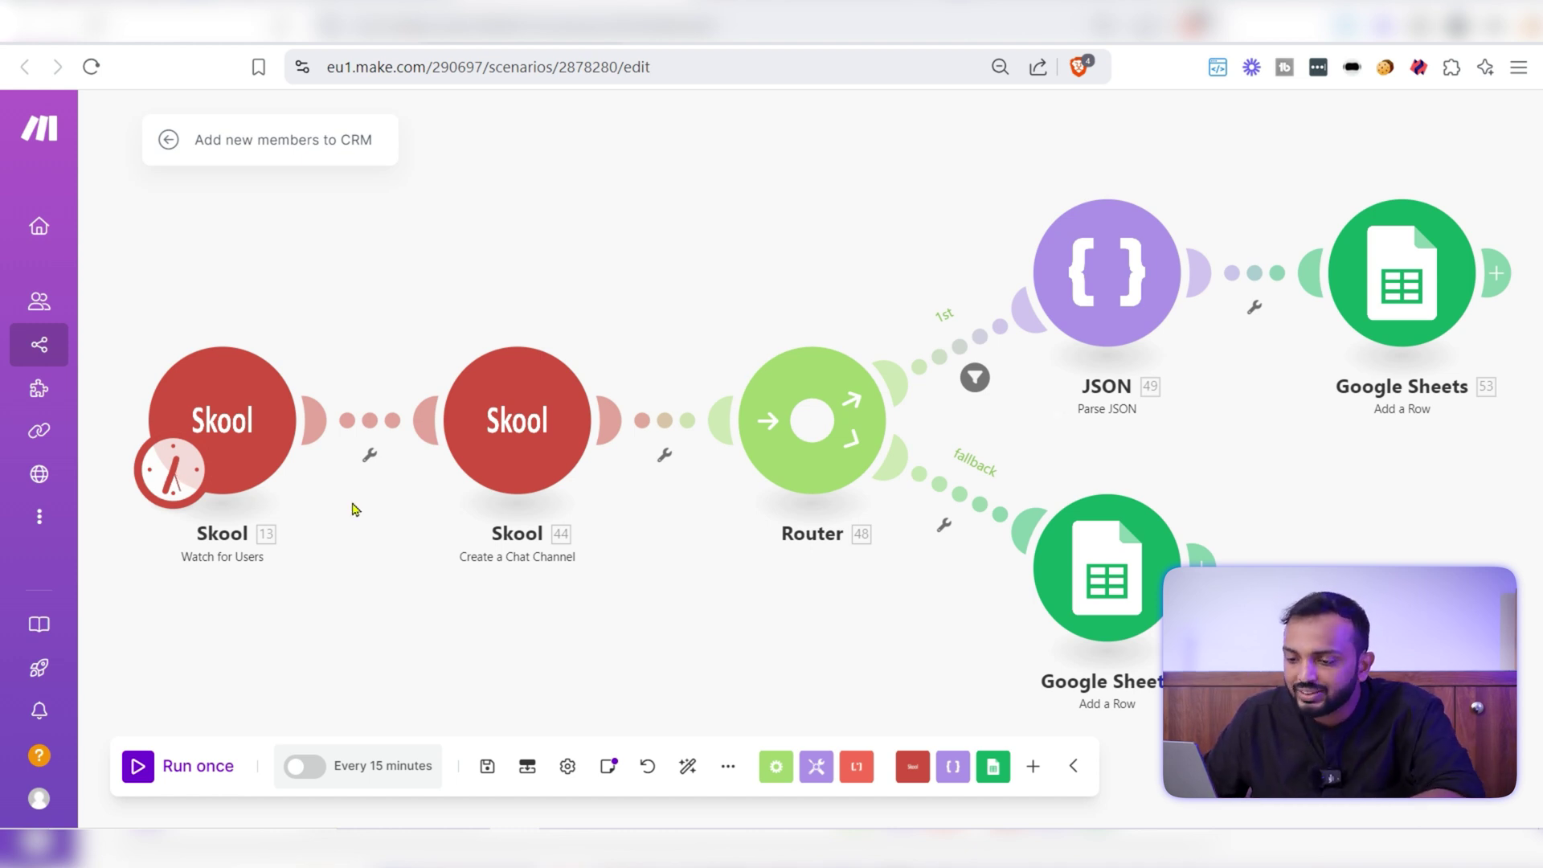
Step: Search the Skool modules for "watc" to find the Watch for Users trigger in the Add new members to CRM scenario
click(905, 778)
text(watc)
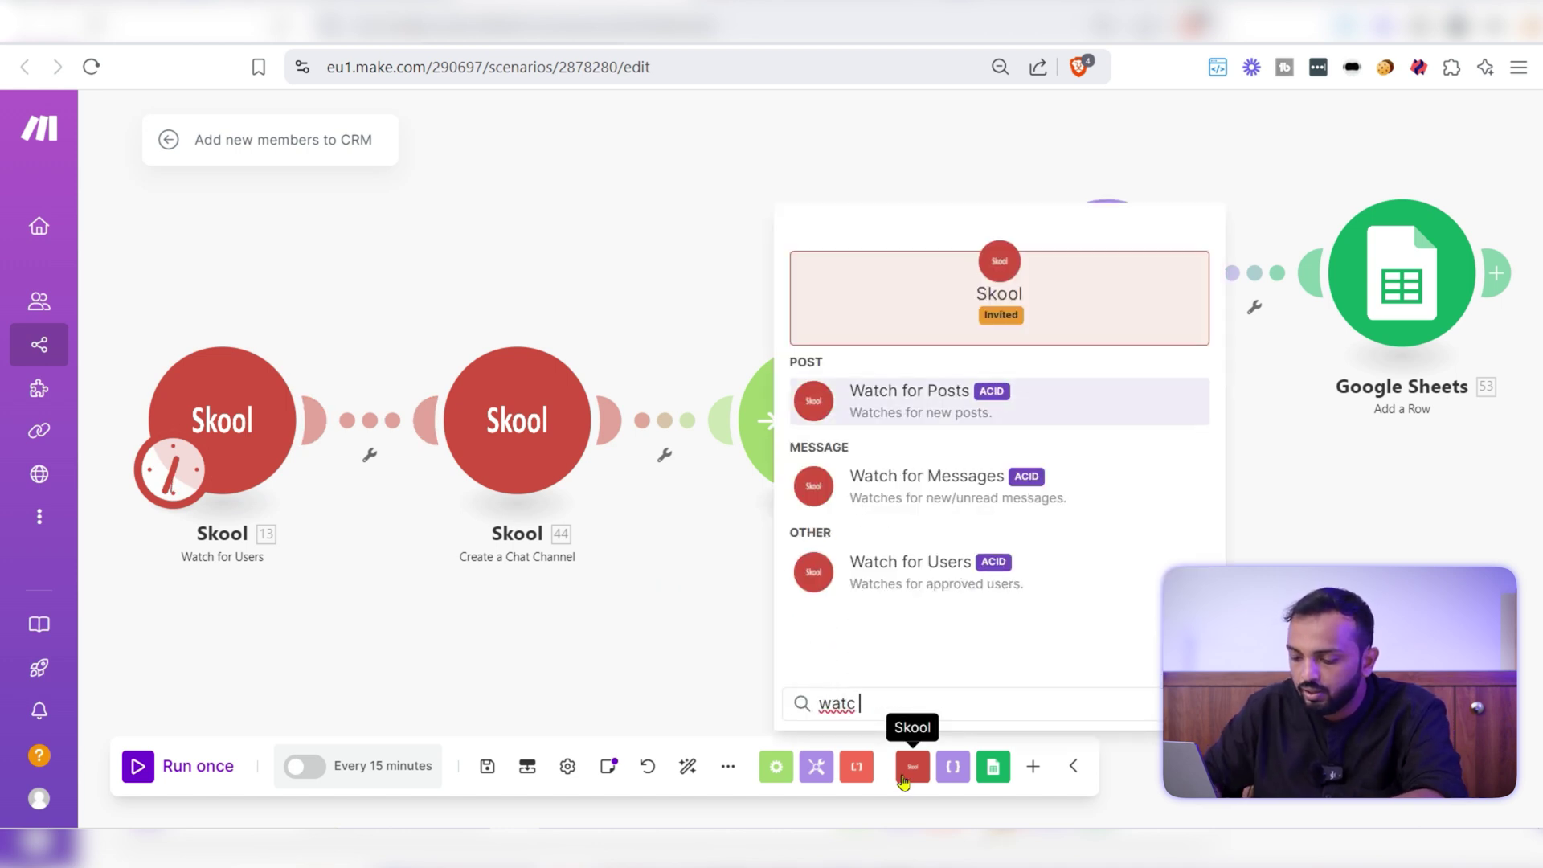
click(650, 599)
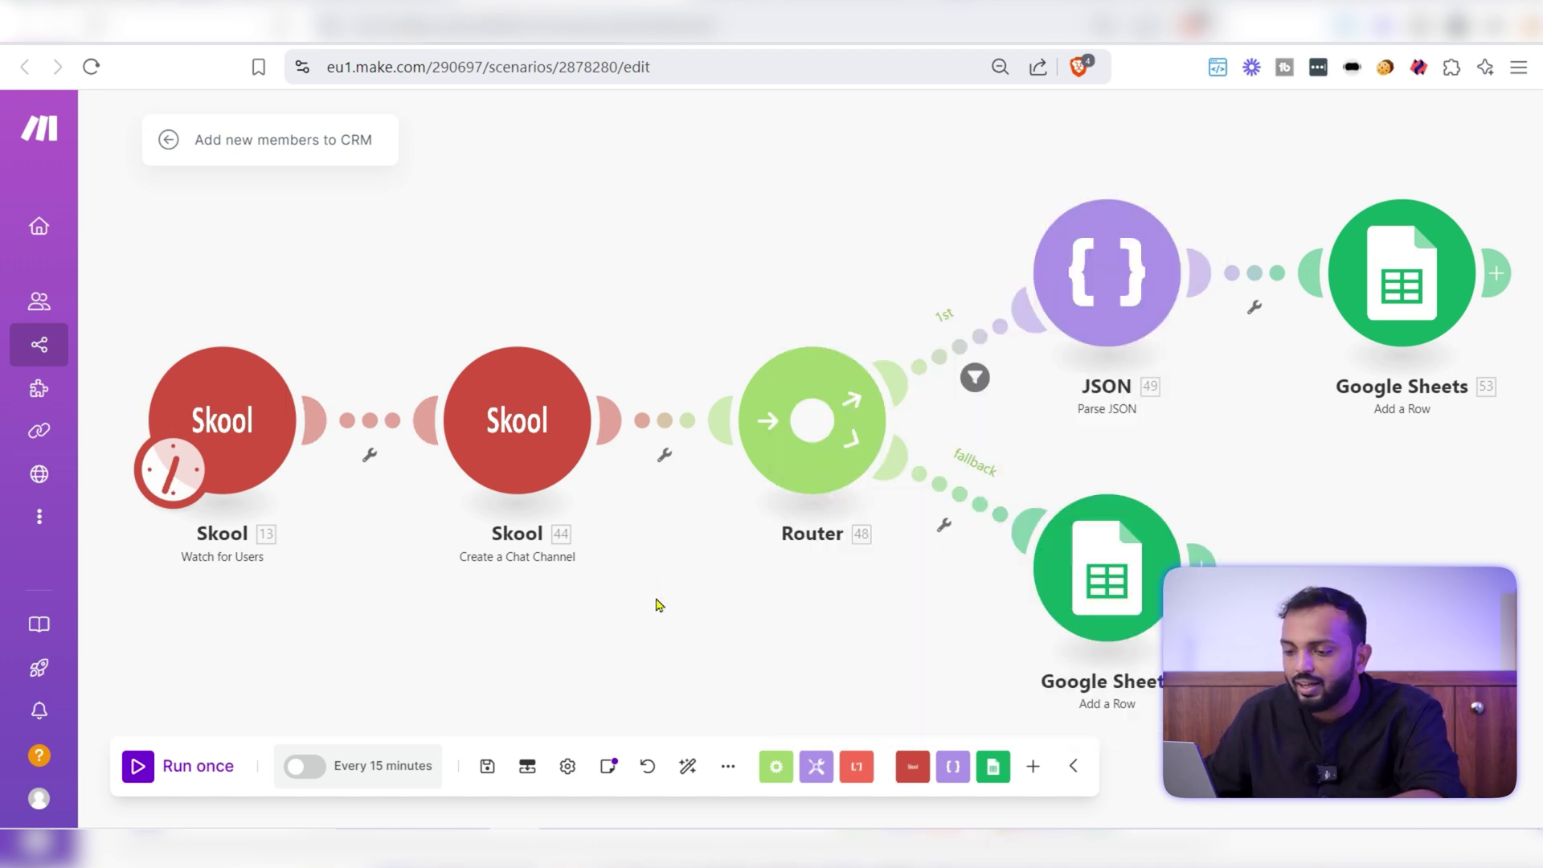
Step: Check the settings of the Skool Watch for Users module and the scenario's schedule settings
click(236, 396)
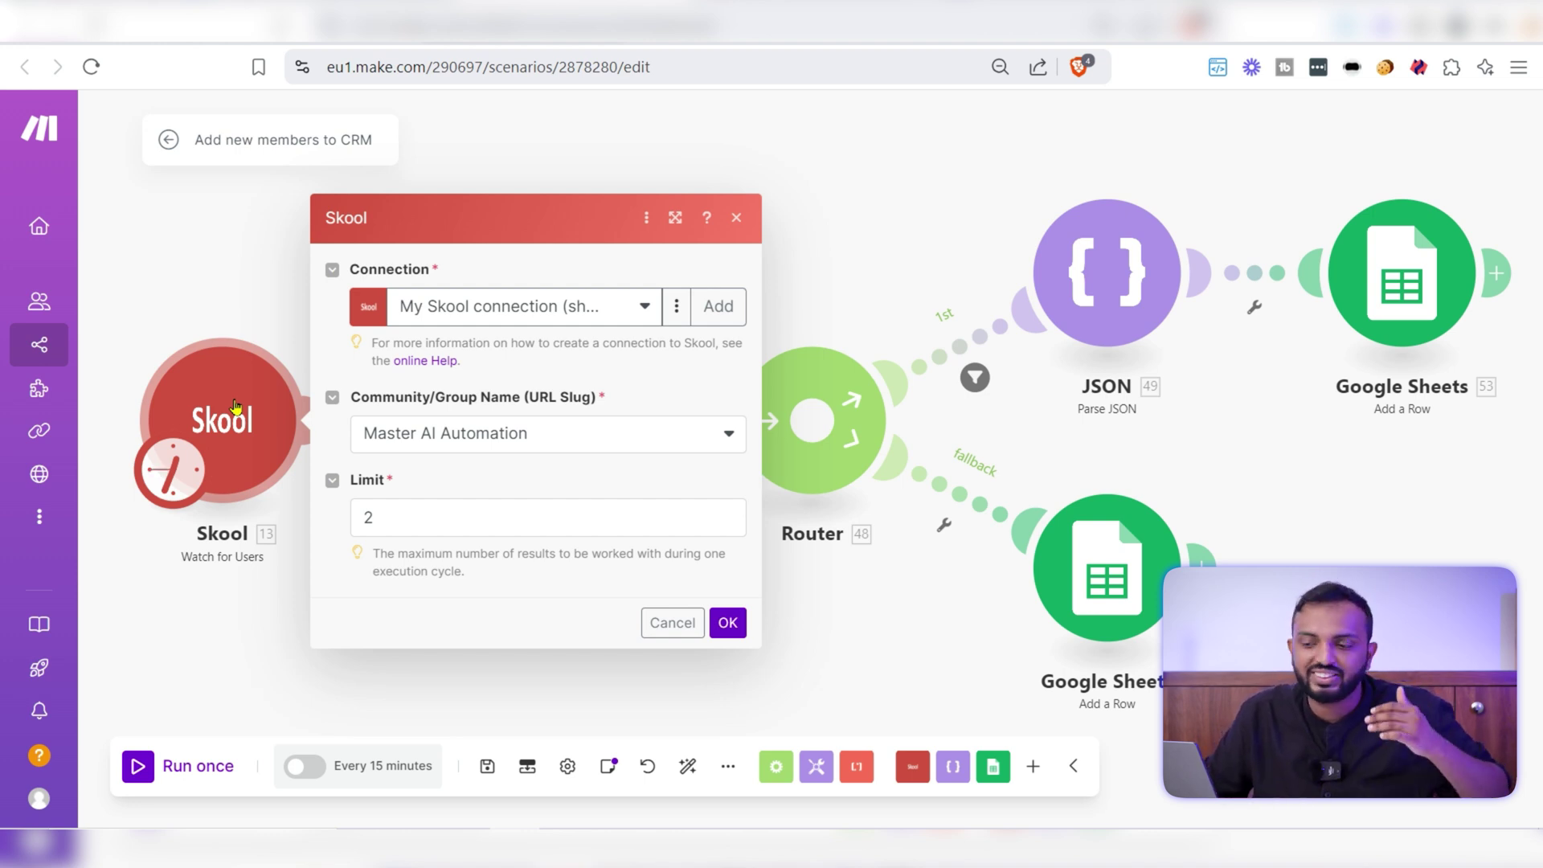
click(282, 609)
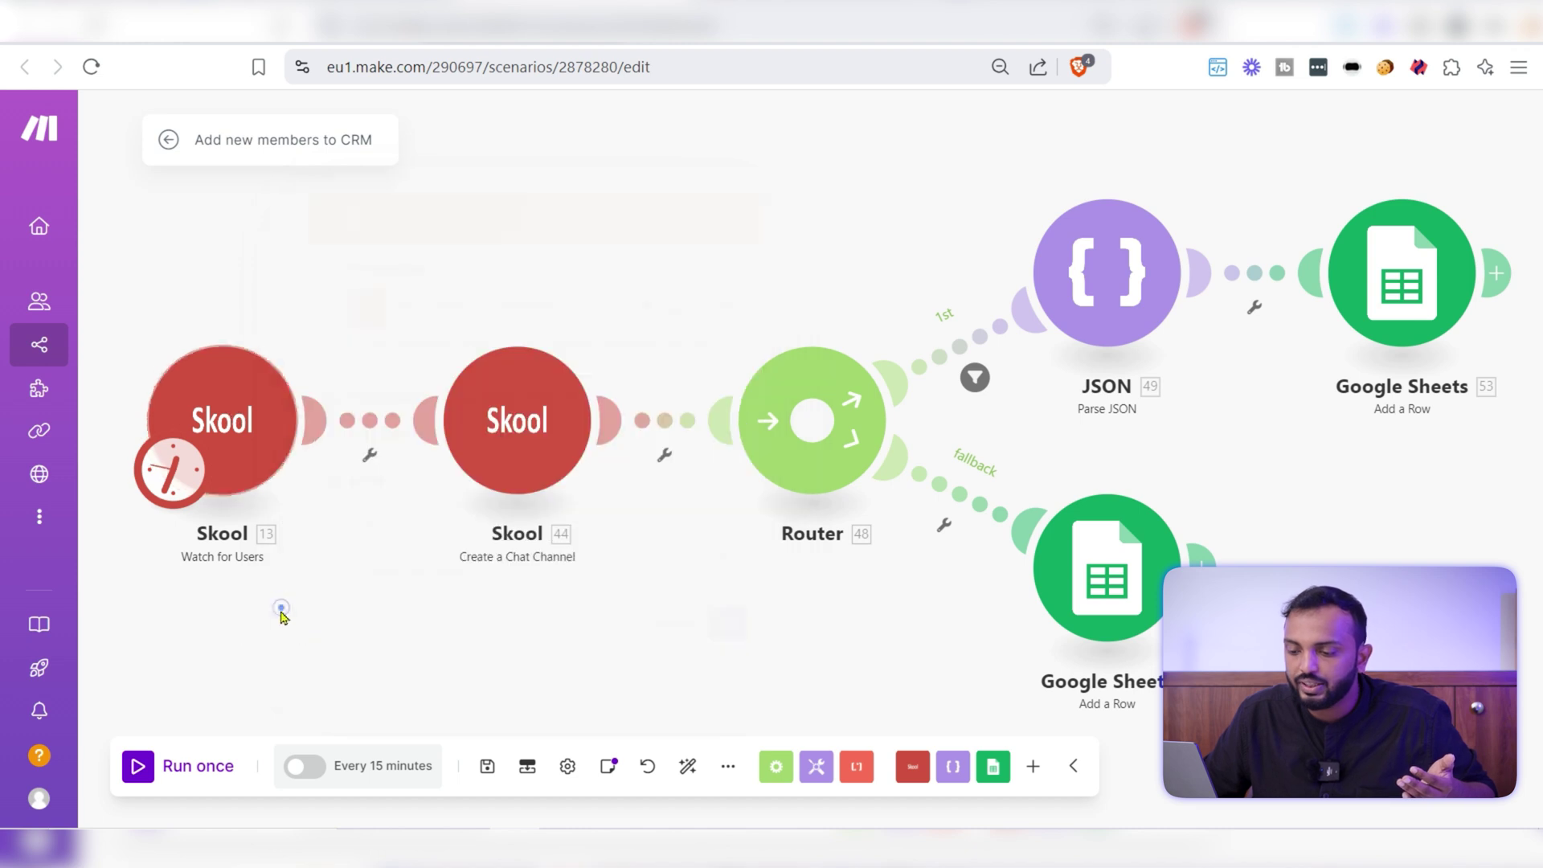
click(367, 771)
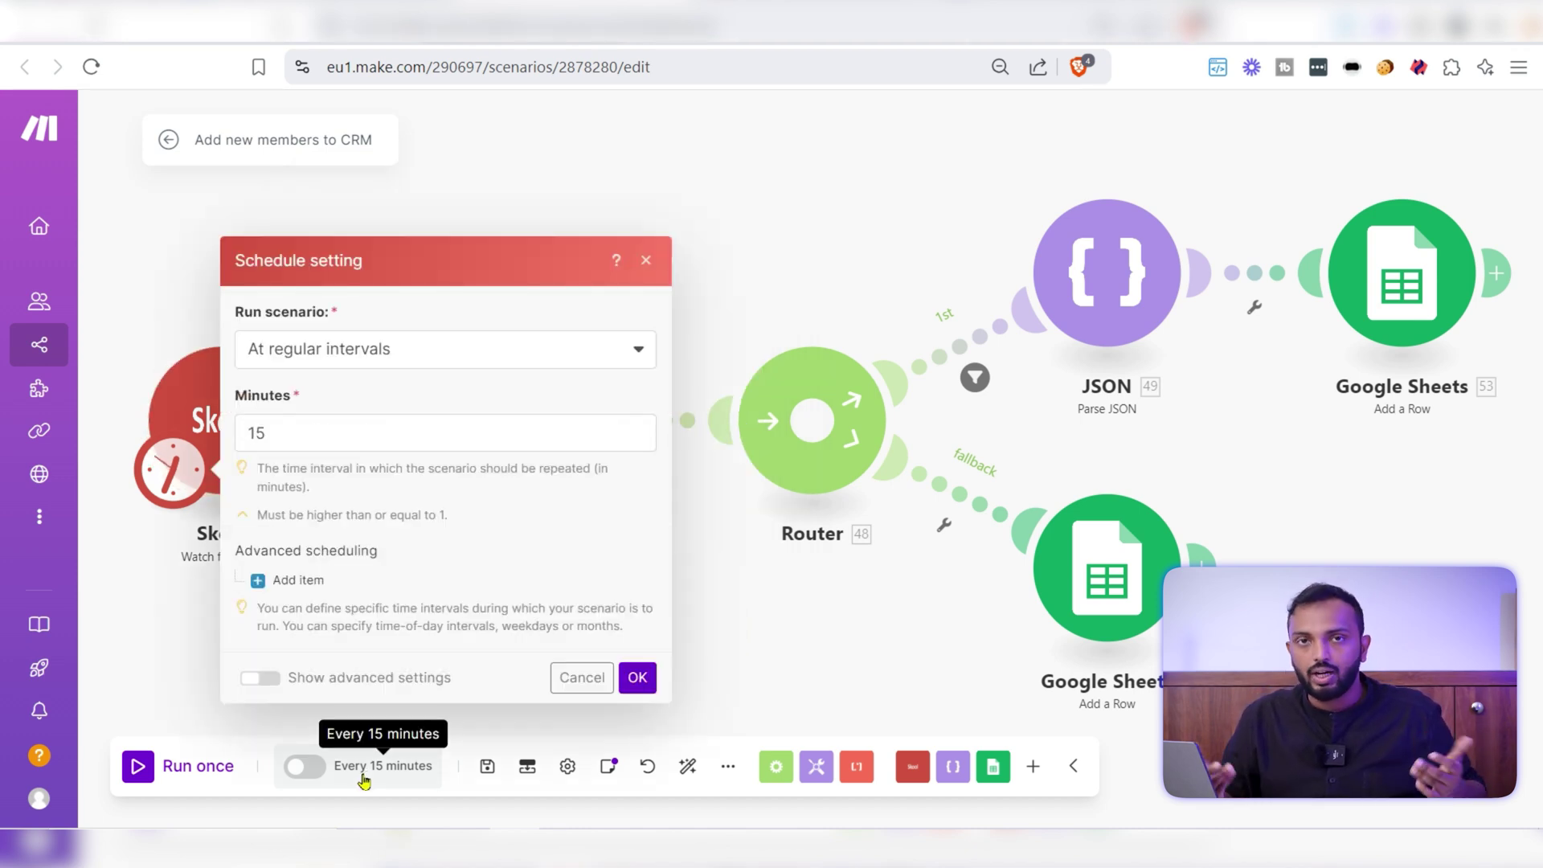
click(670, 562)
mouse_move(672, 568)
mouse_down()
mouse_move(637, 592)
mouse_move(655, 589)
mouse_up()
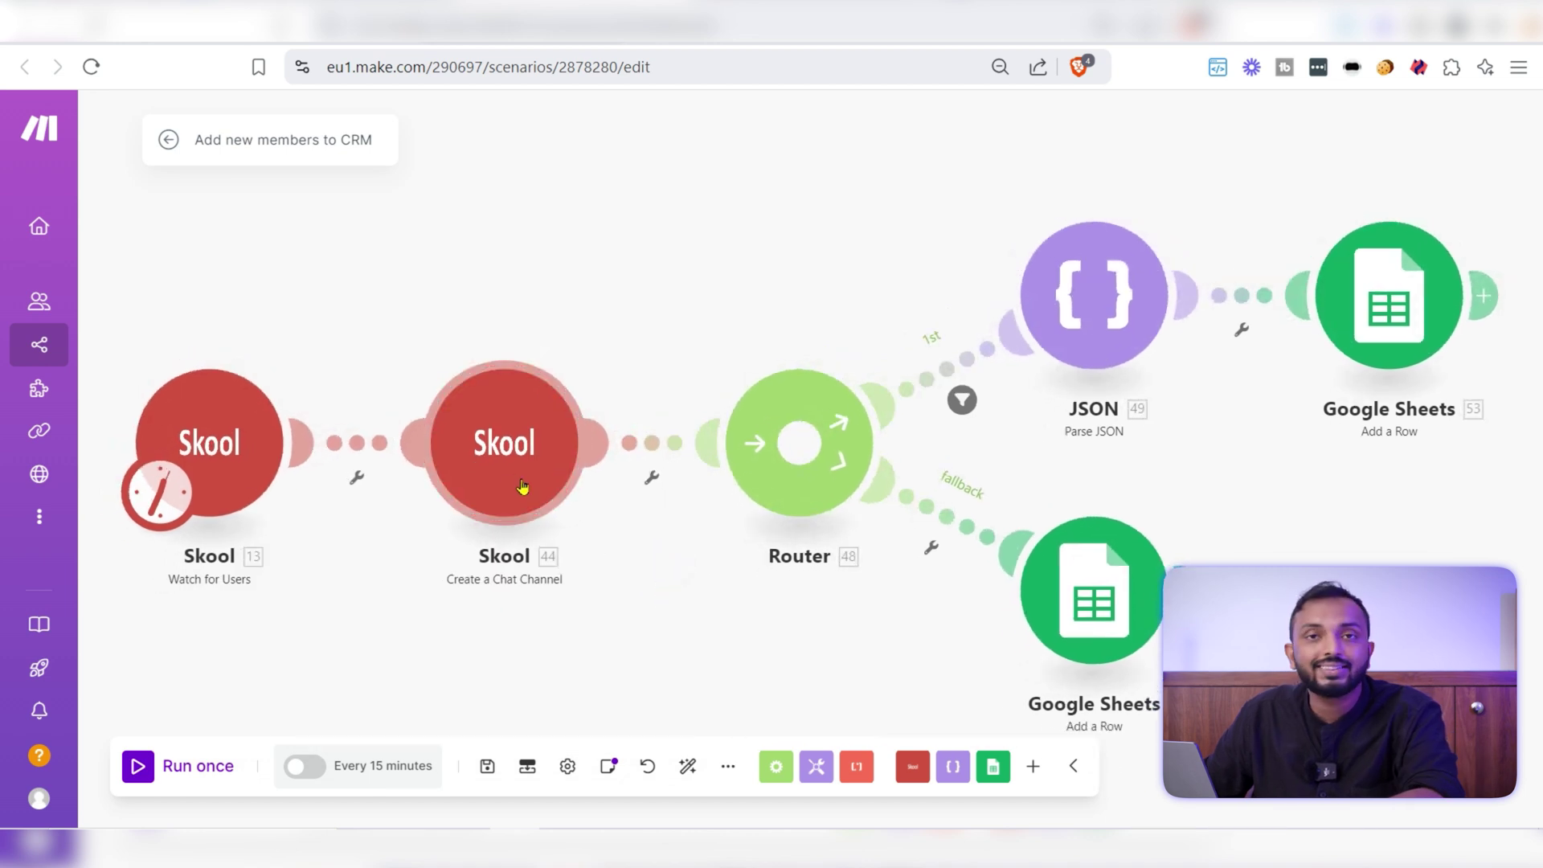
Step: Search the Skool modules for "chat" and pick Create a Chat Channel
click(909, 773)
text(chat)
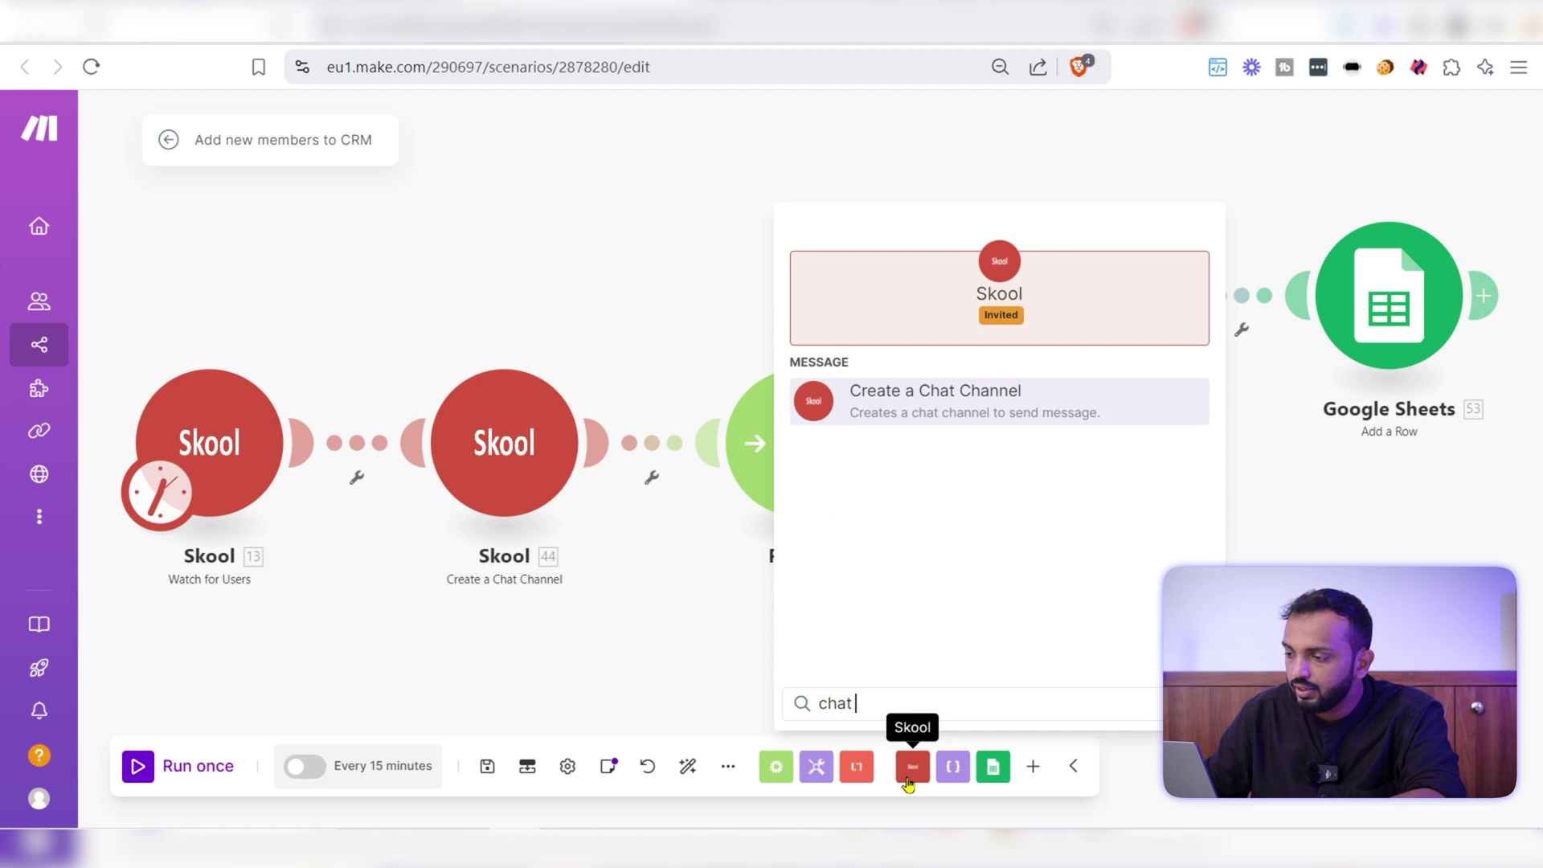
click(975, 415)
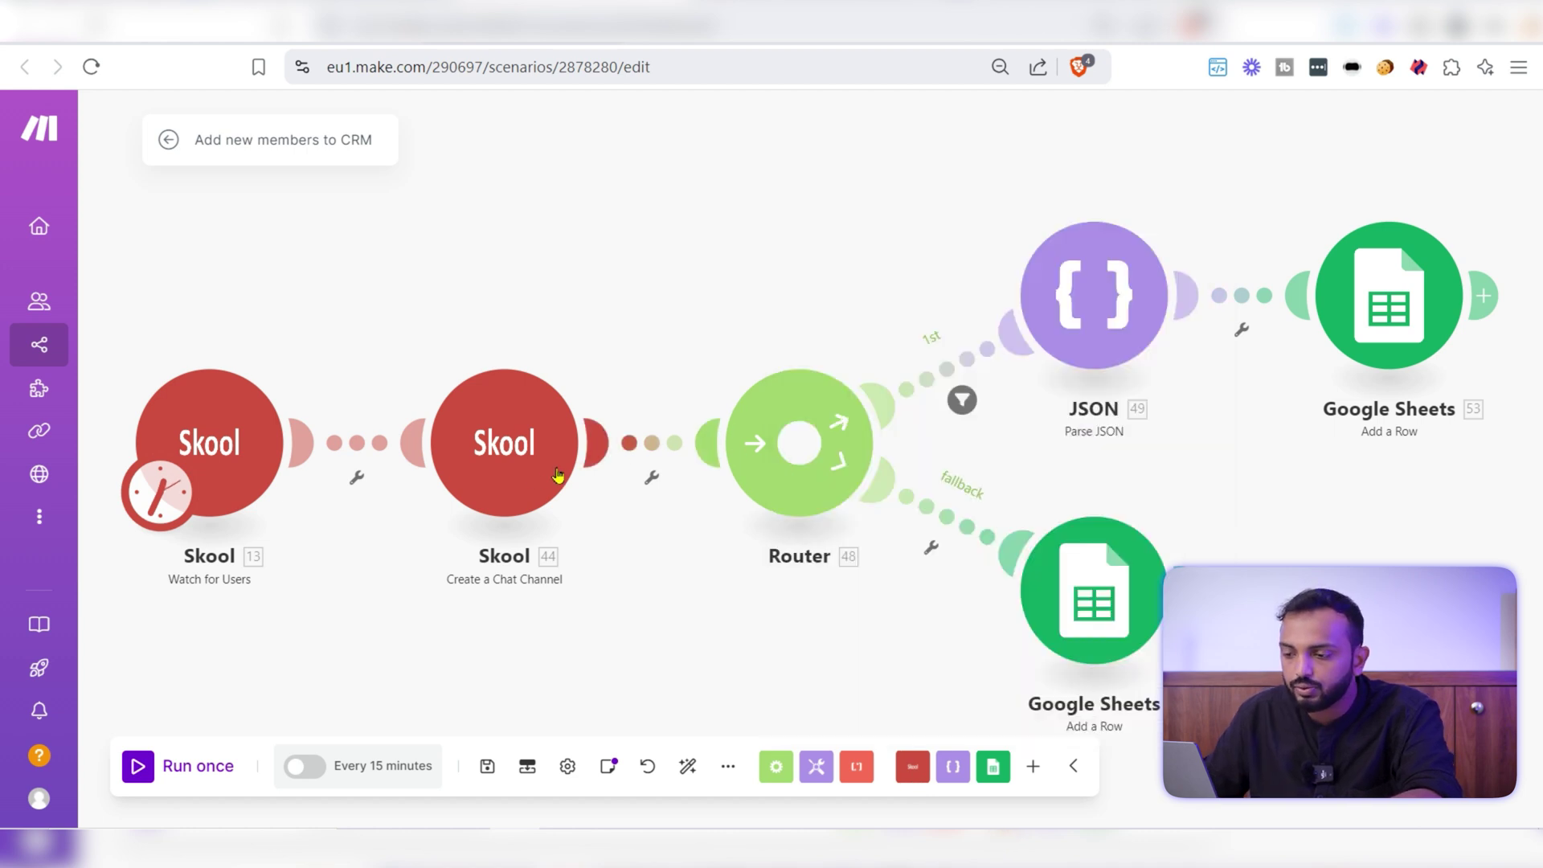
Step: Examine the User ID mapping of the Skool Create a Chat Channel module, search its mappable items for "user" and cancel
click(524, 480)
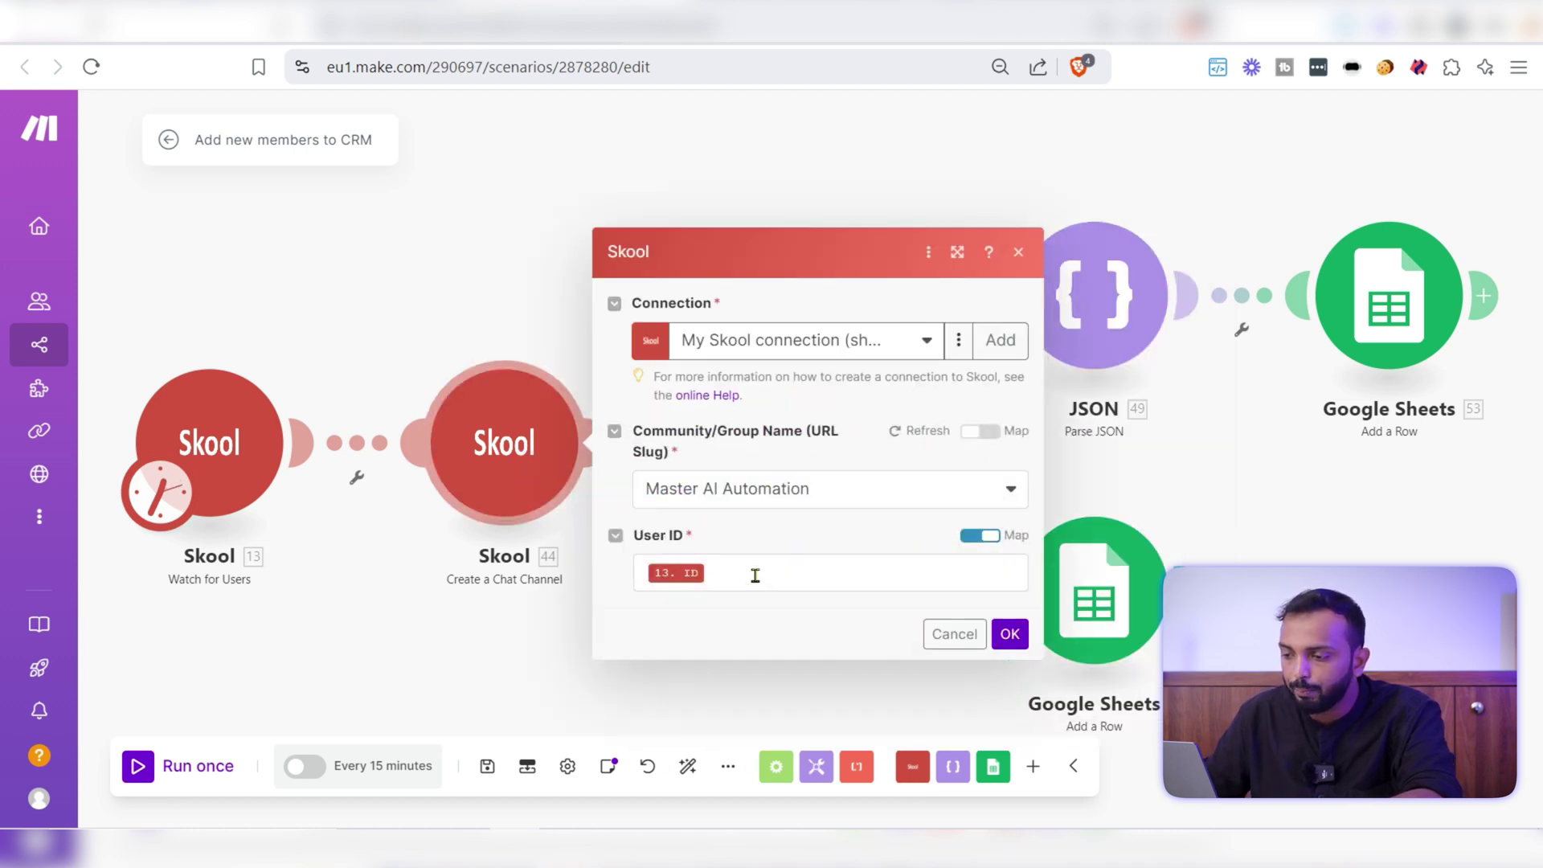
click(755, 576)
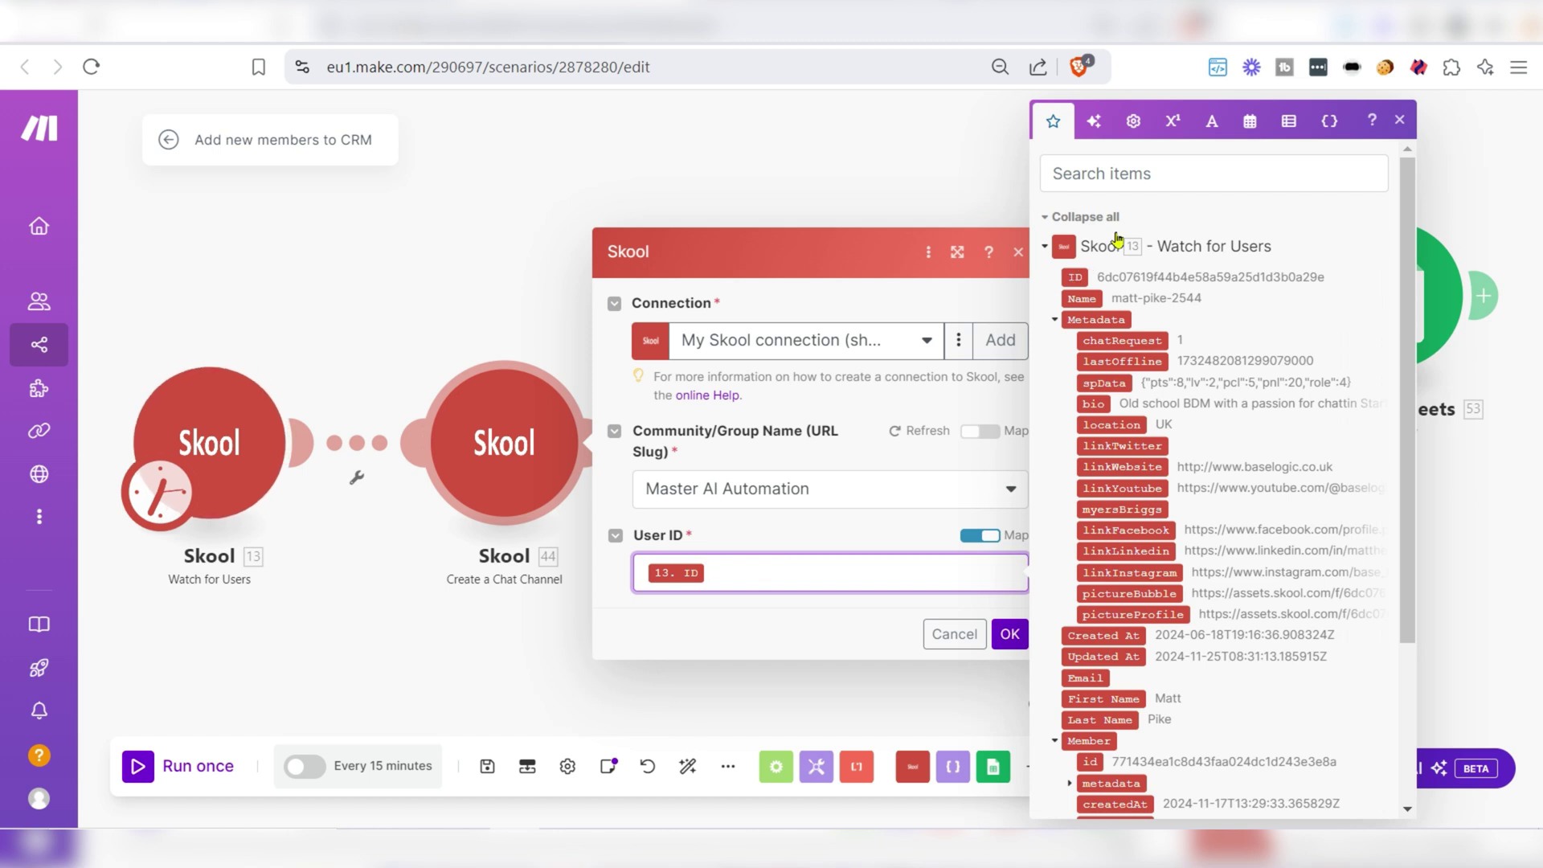
click(1150, 169)
text(user)
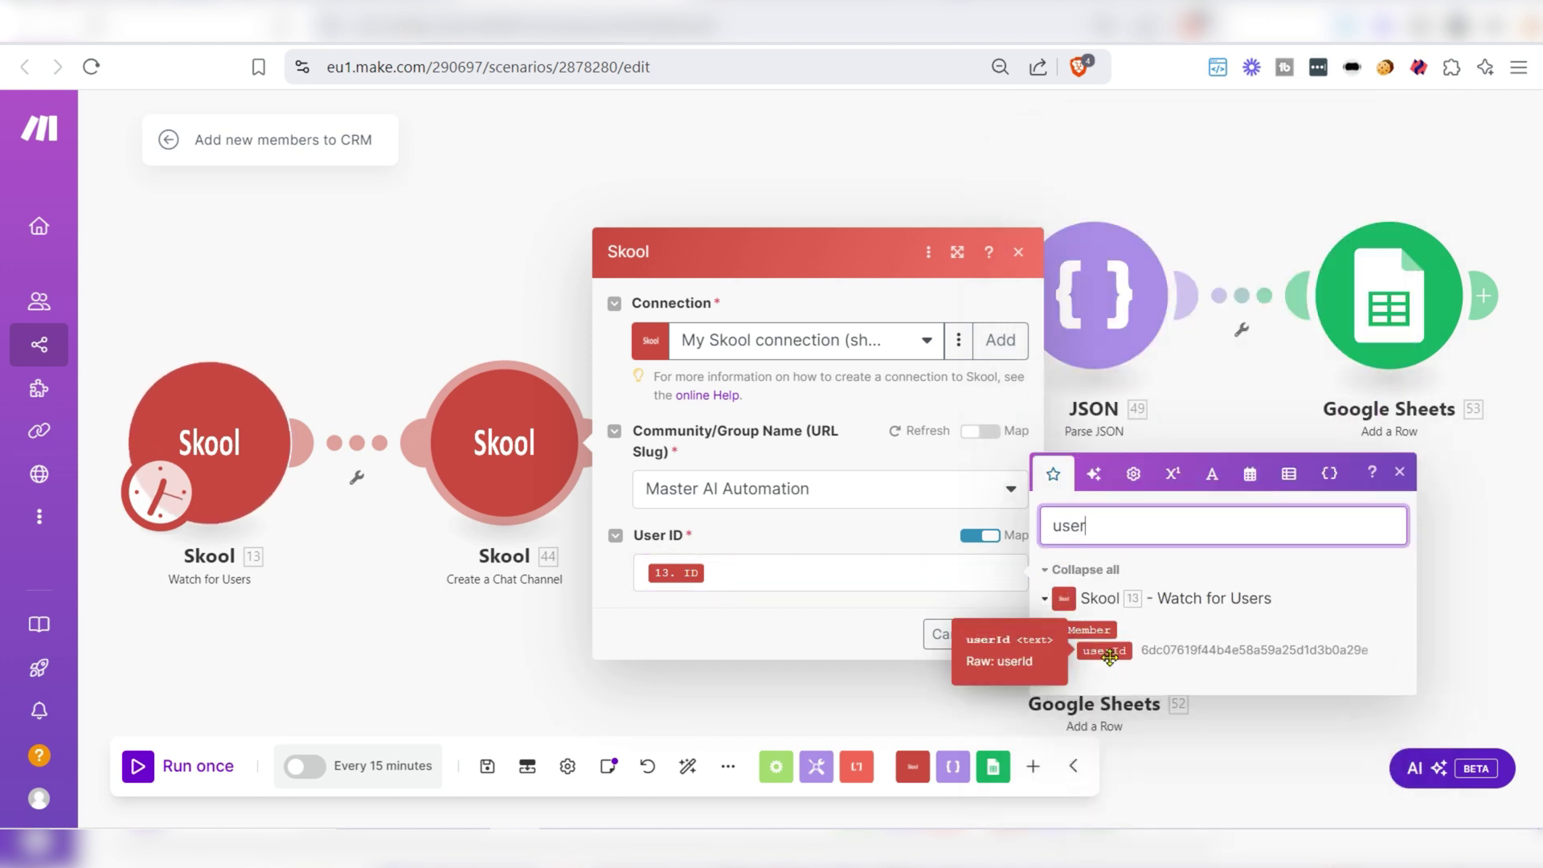
click(934, 636)
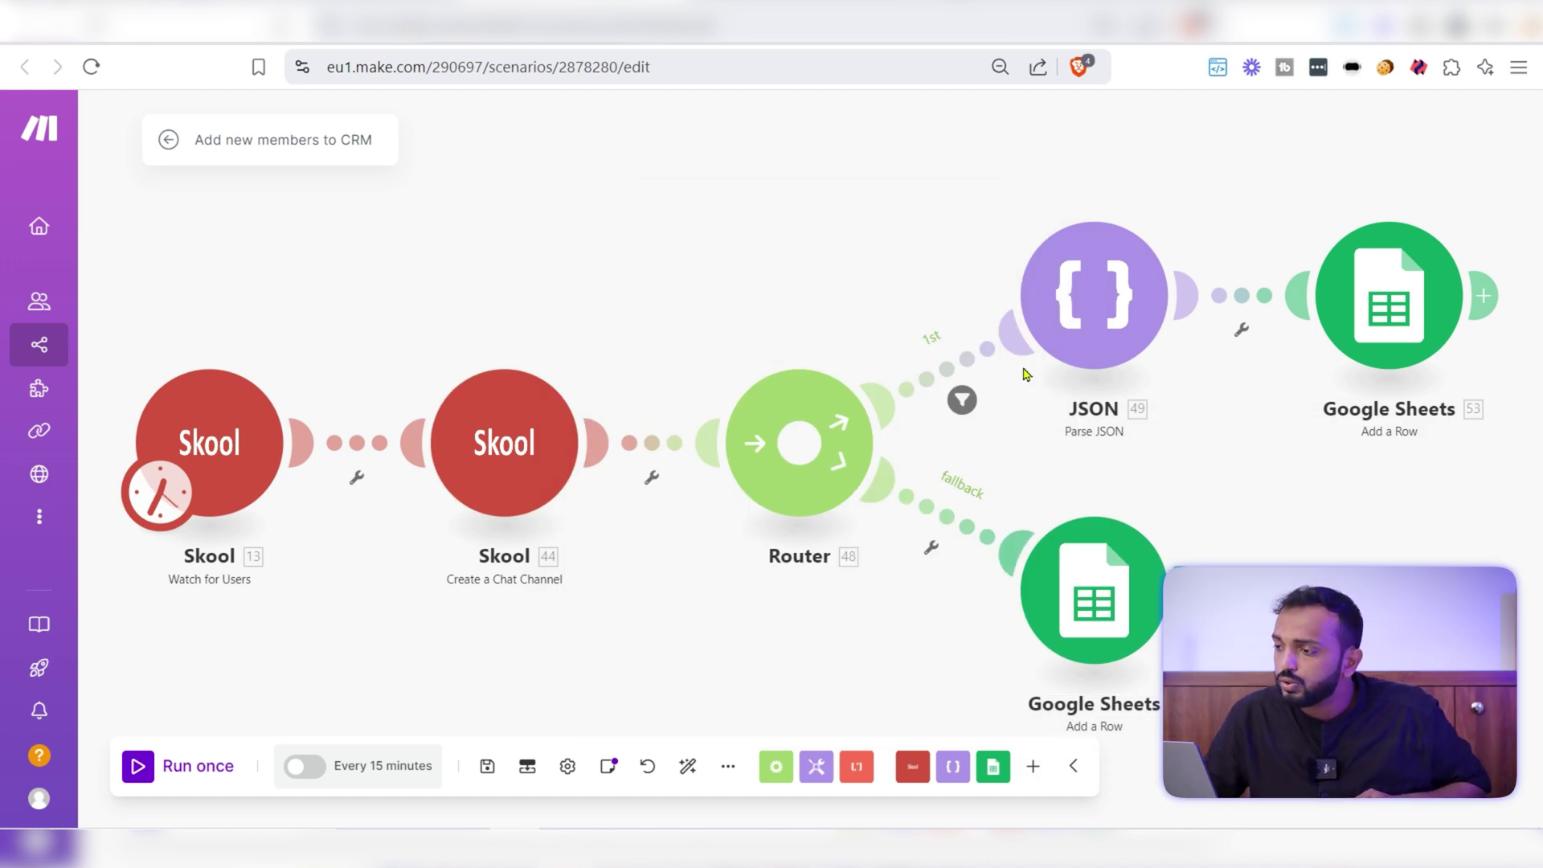
Step: Look over the Skool members spreadsheet, return to the scenario and view the settings of the Google Sheets module after Parse JSON
click(1140, 42)
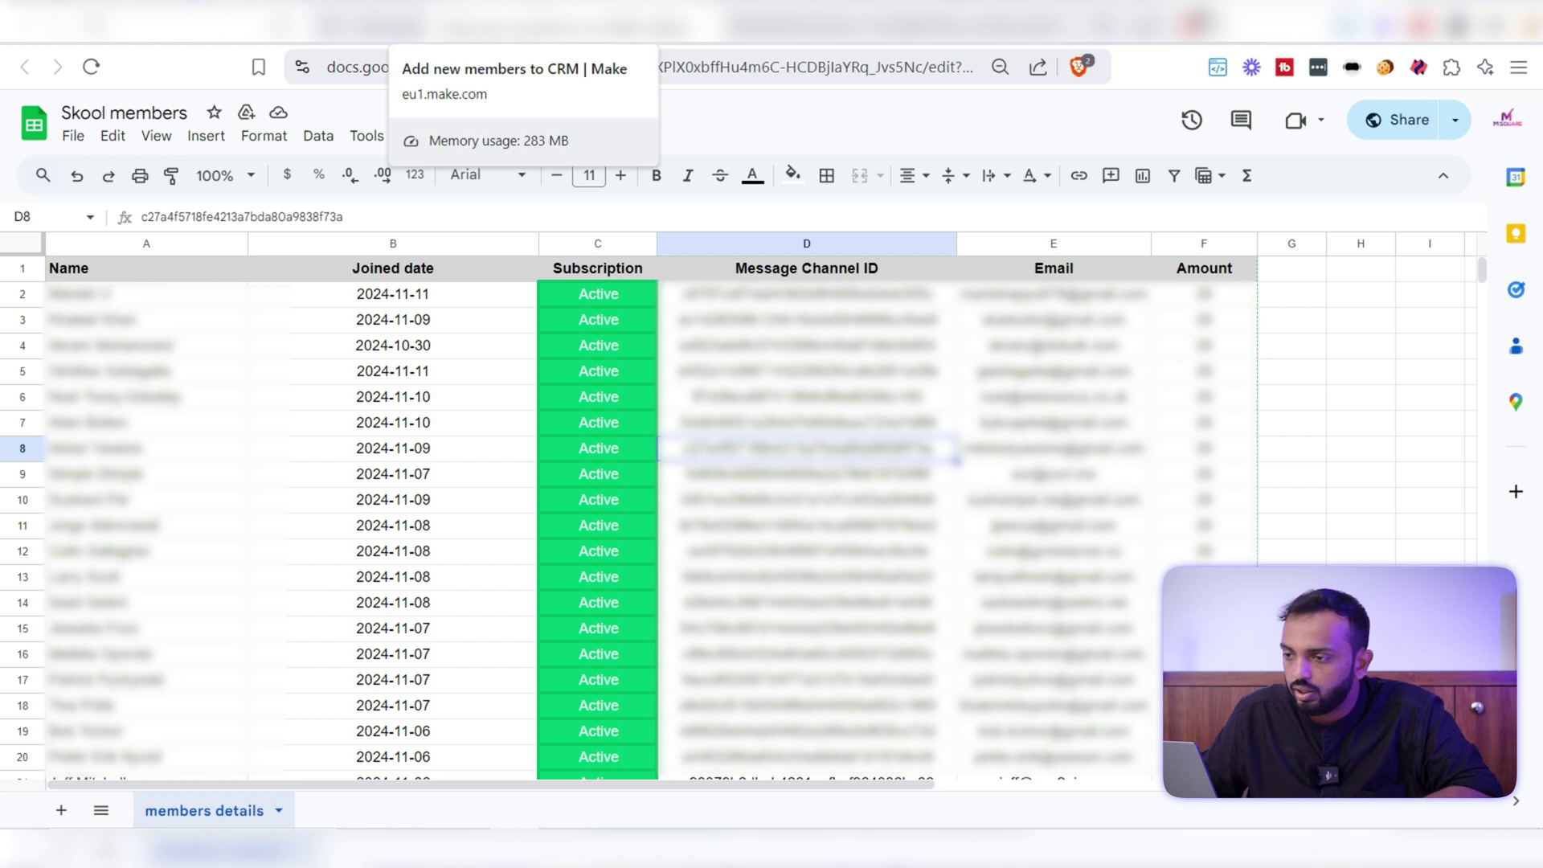
click(466, 25)
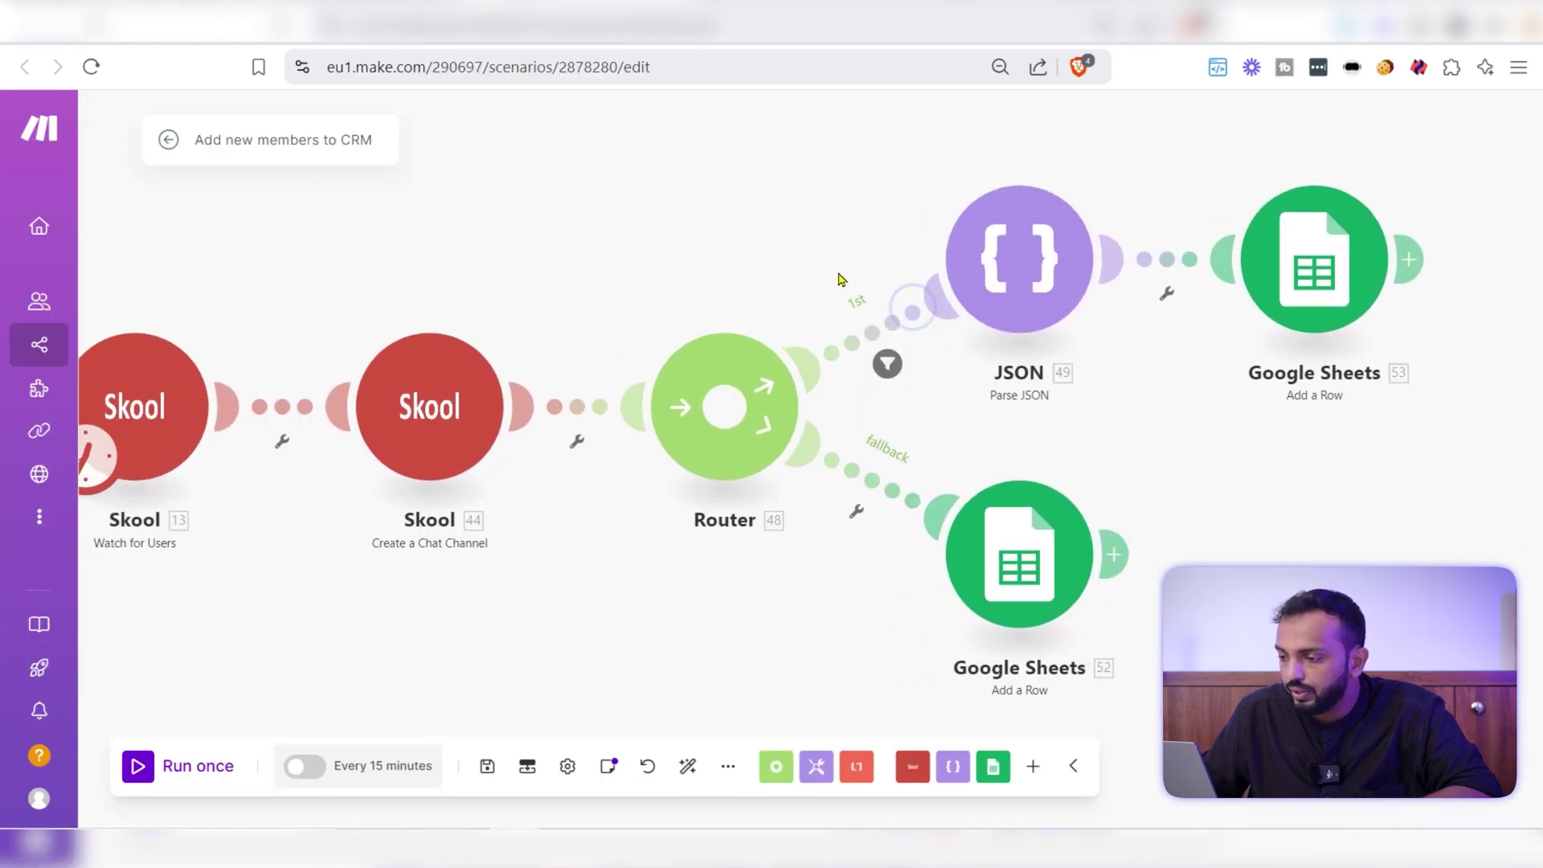
click(1340, 339)
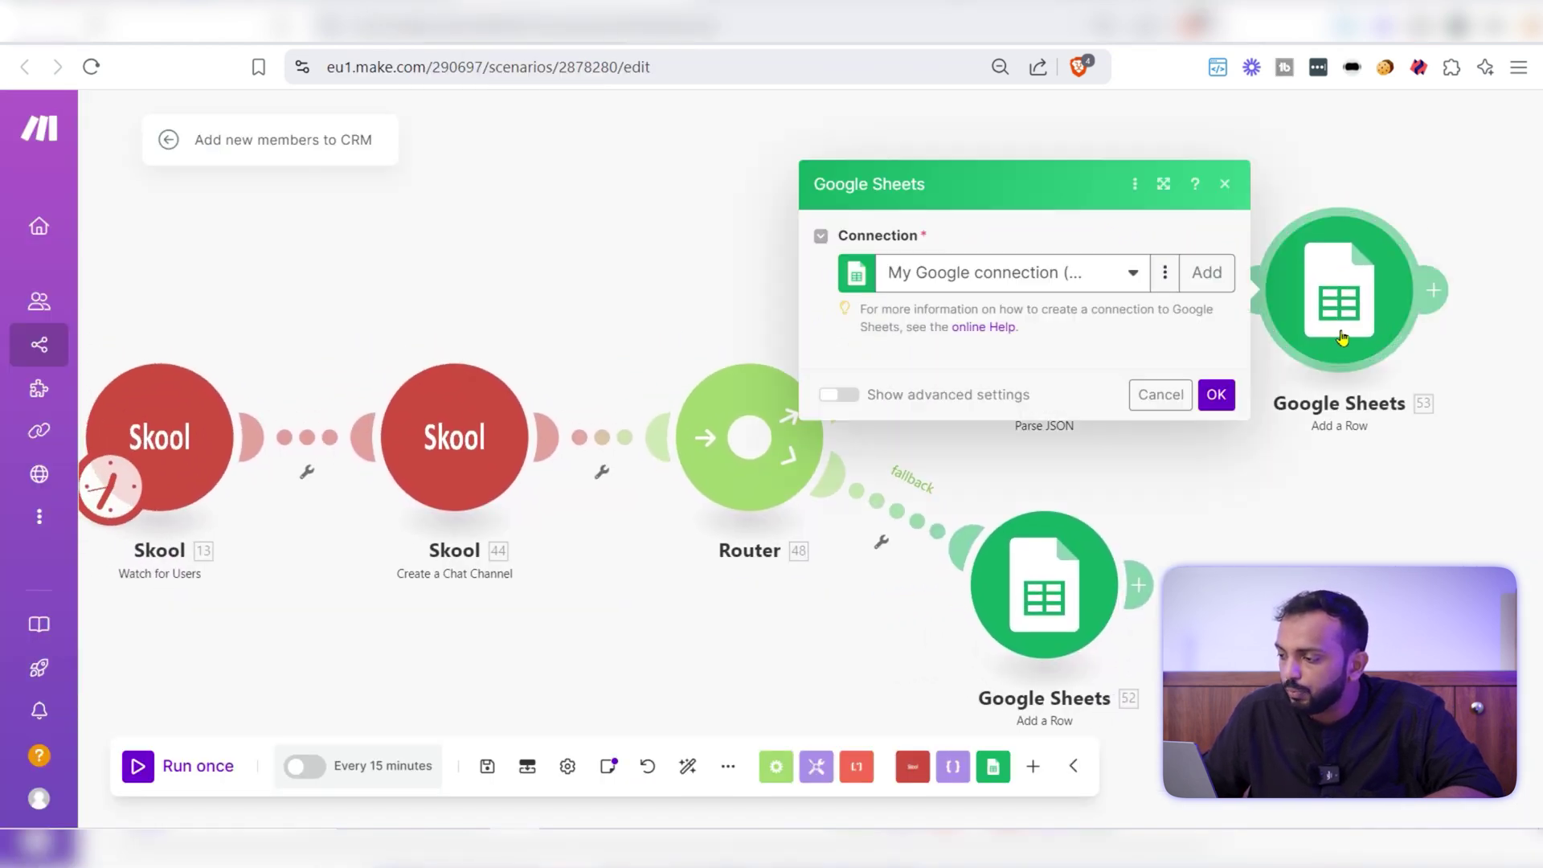
click(884, 535)
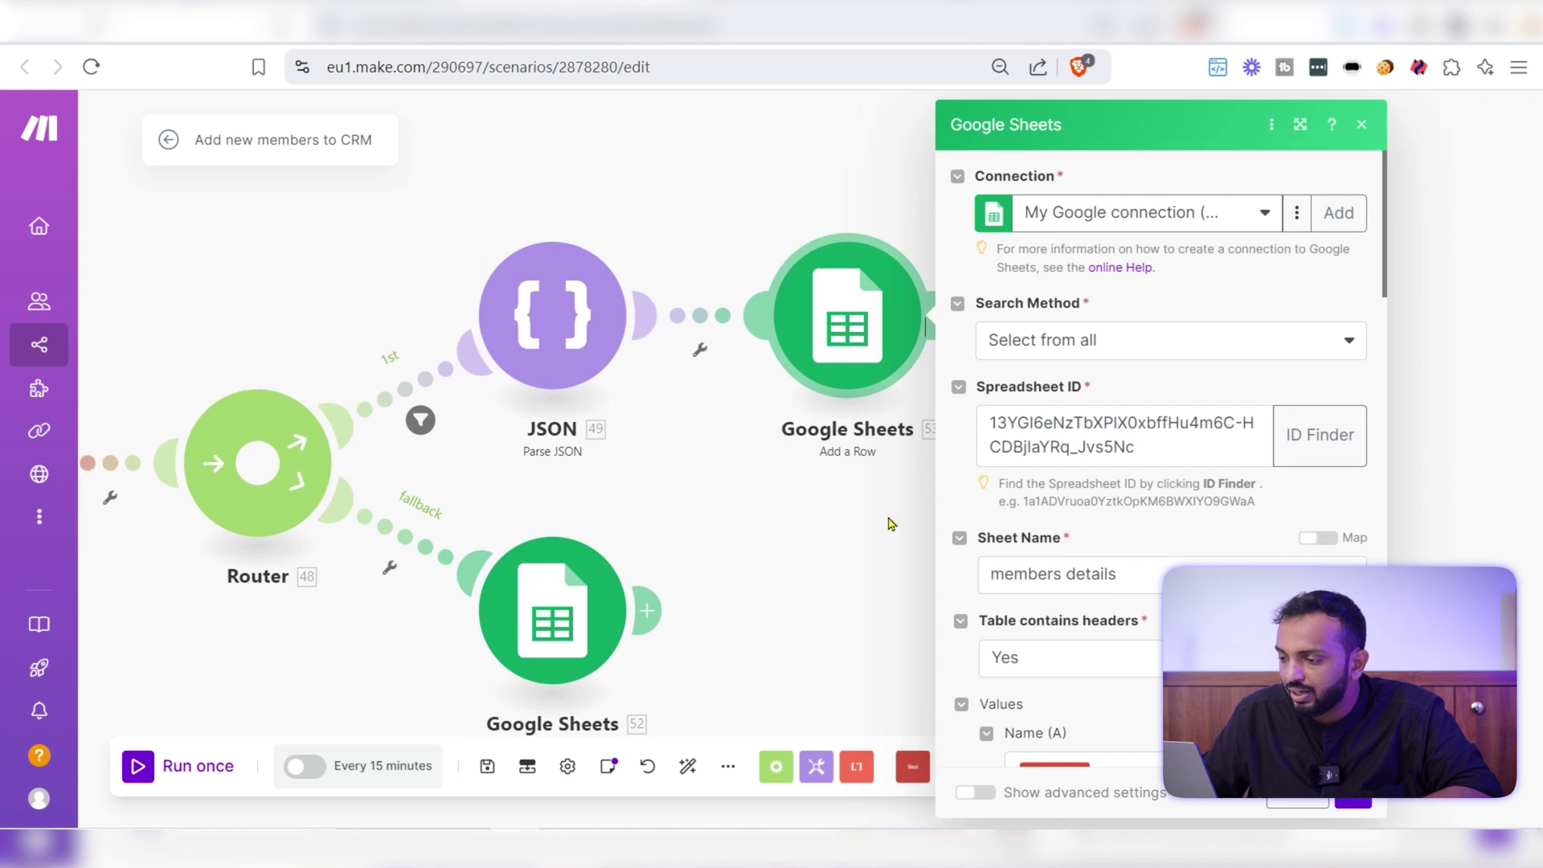
Step: Search the Google Sheets modules for "add" to find Add a Row
click(996, 769)
text(add)
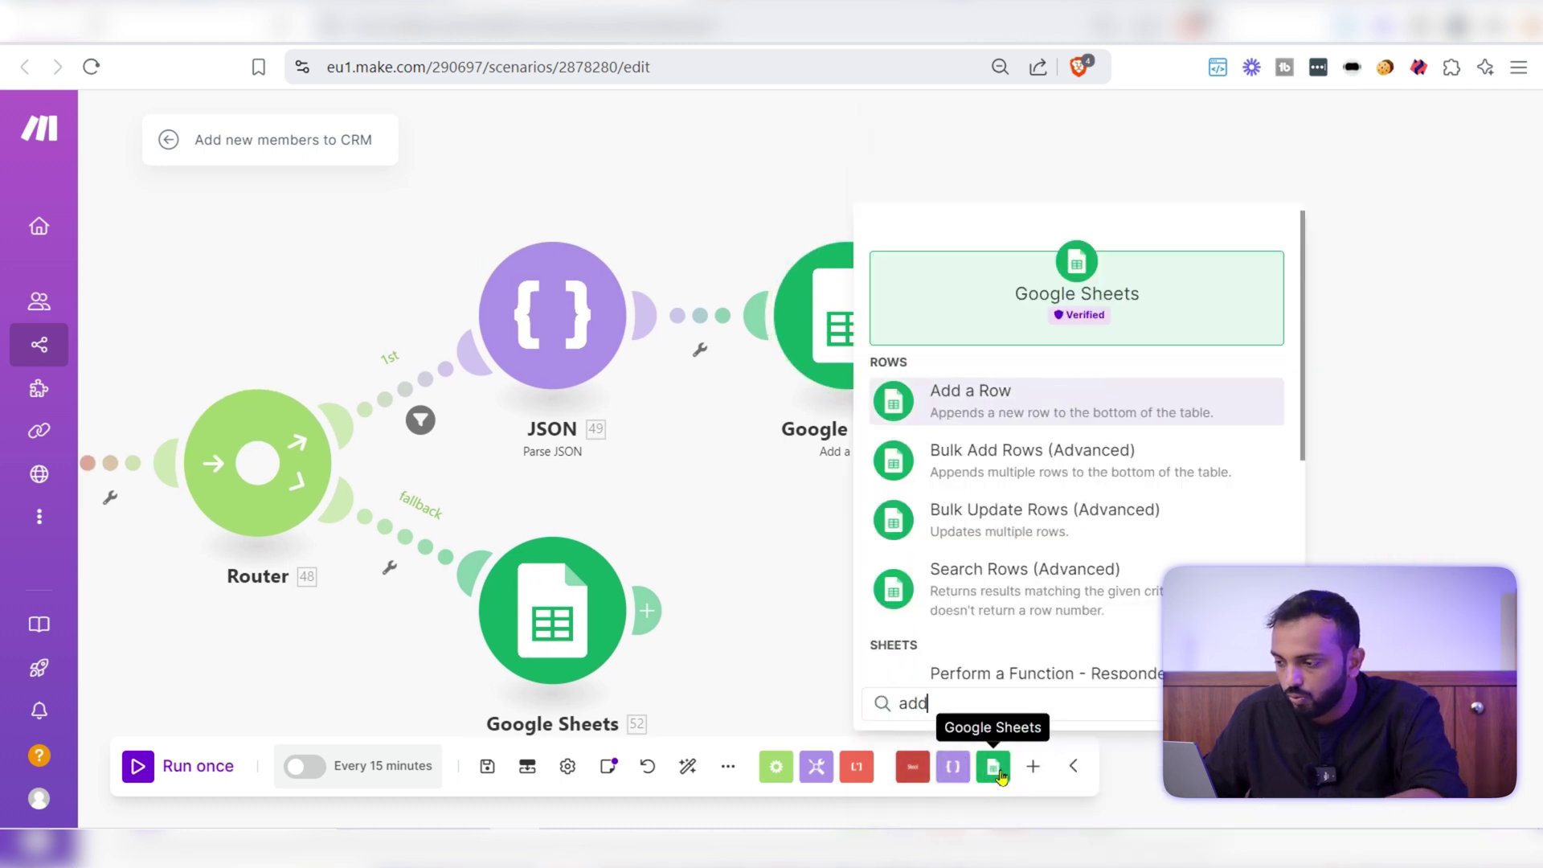
click(1055, 406)
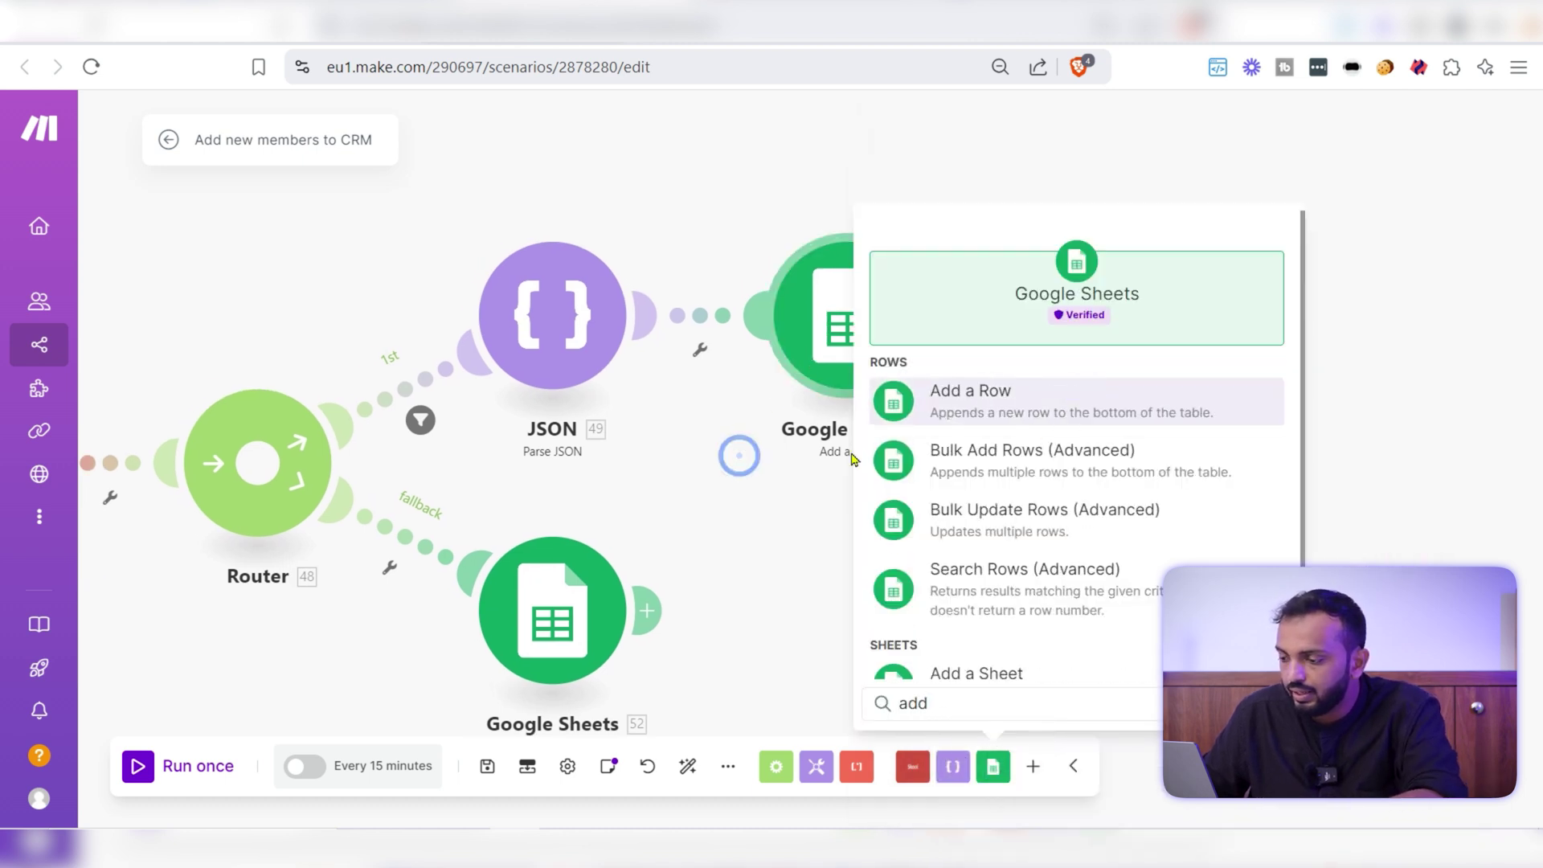
Step: In the Add a Row module after Parse JSON, search the mappable items for "name" and clear the Name (A) mapping
click(848, 370)
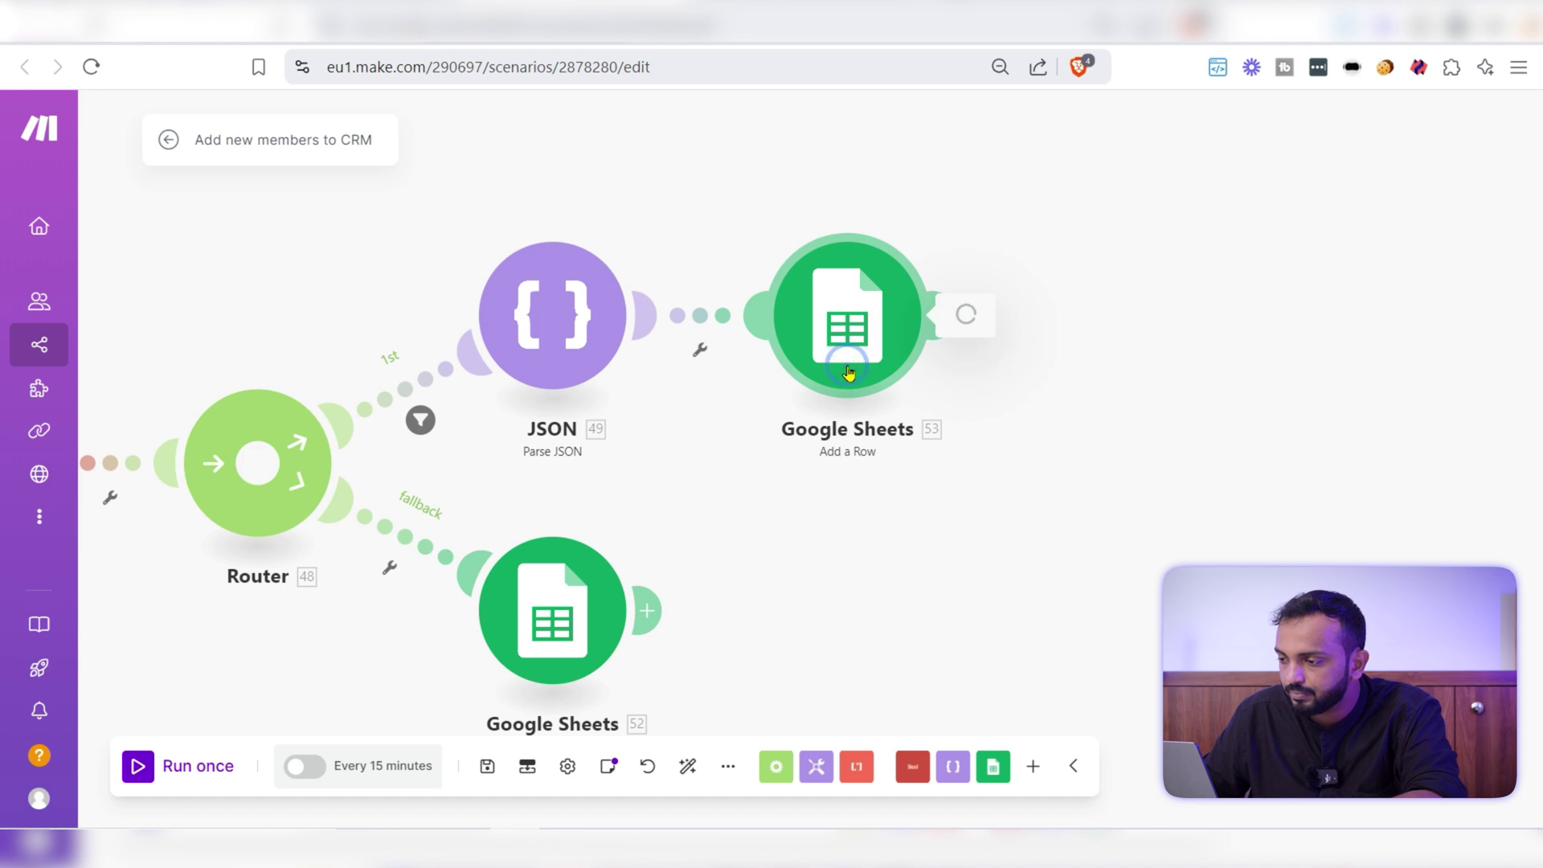
scroll(1141, 505, down, 4)
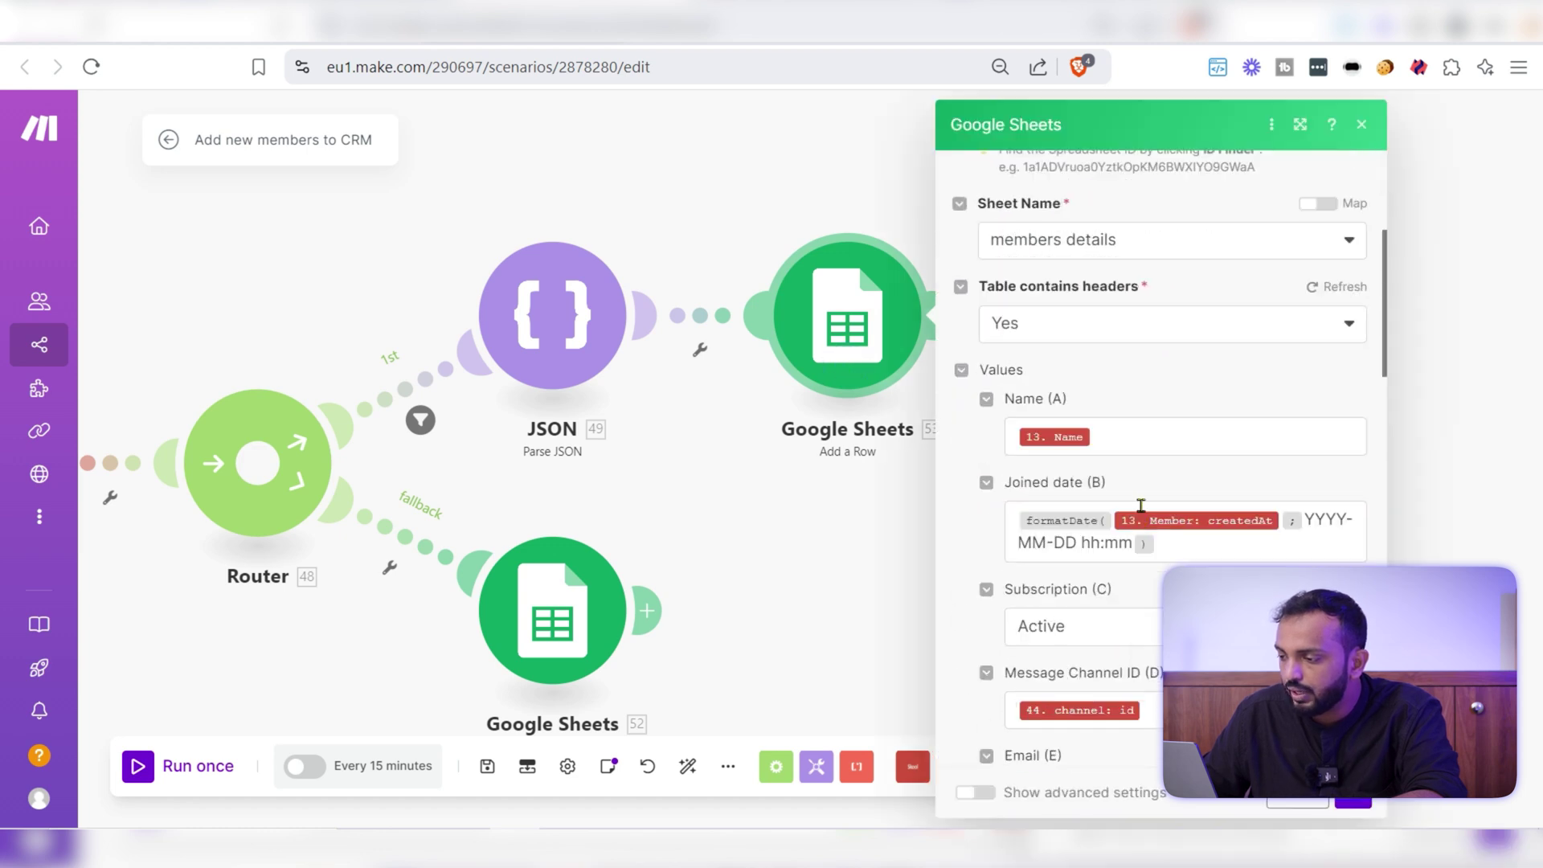
click(1151, 437)
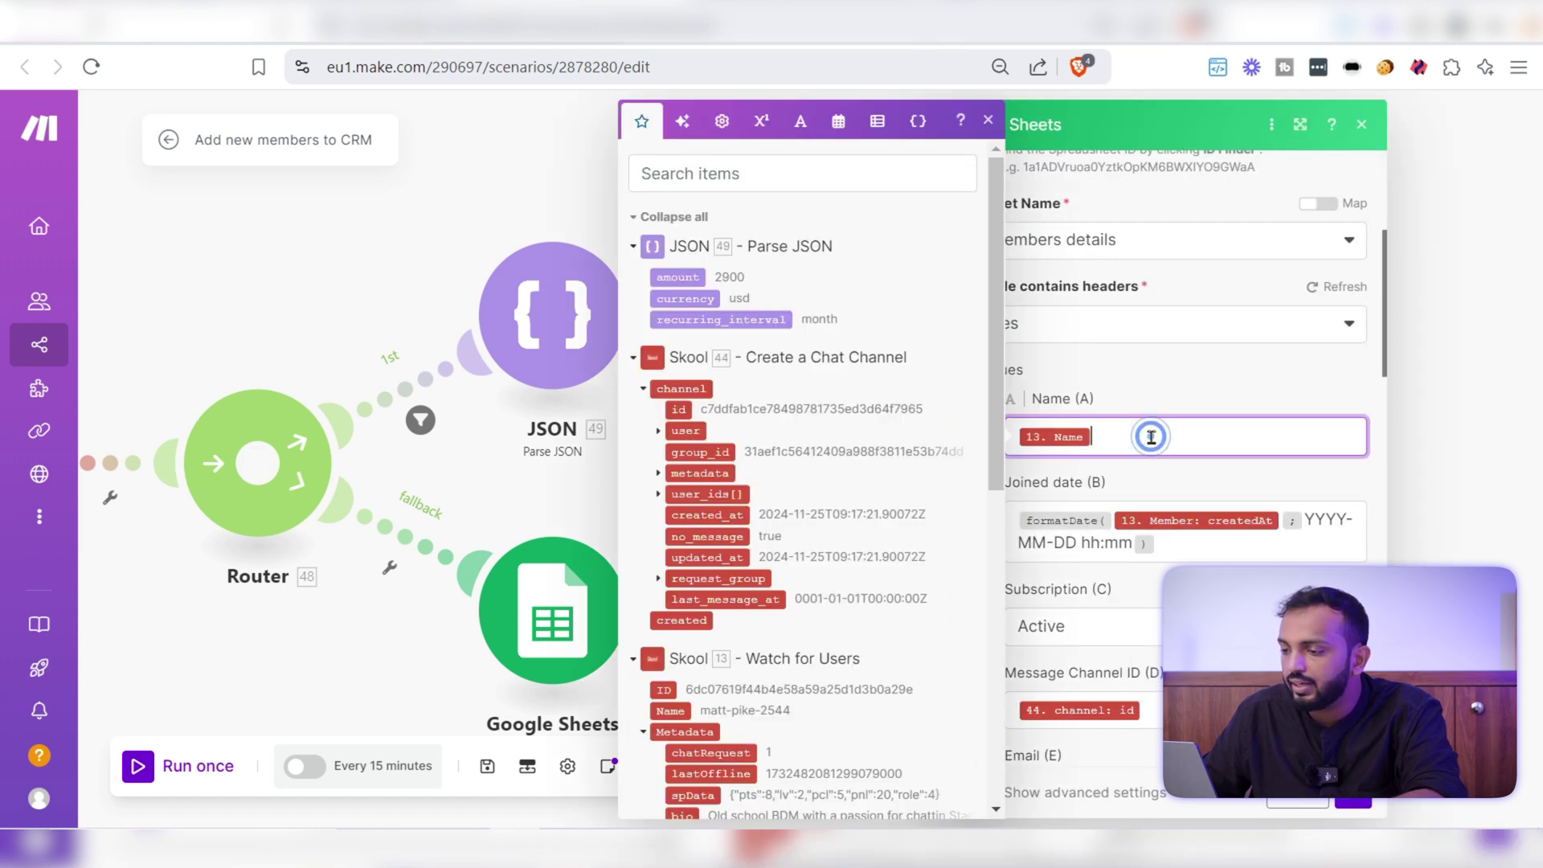
click(774, 178)
text(name)
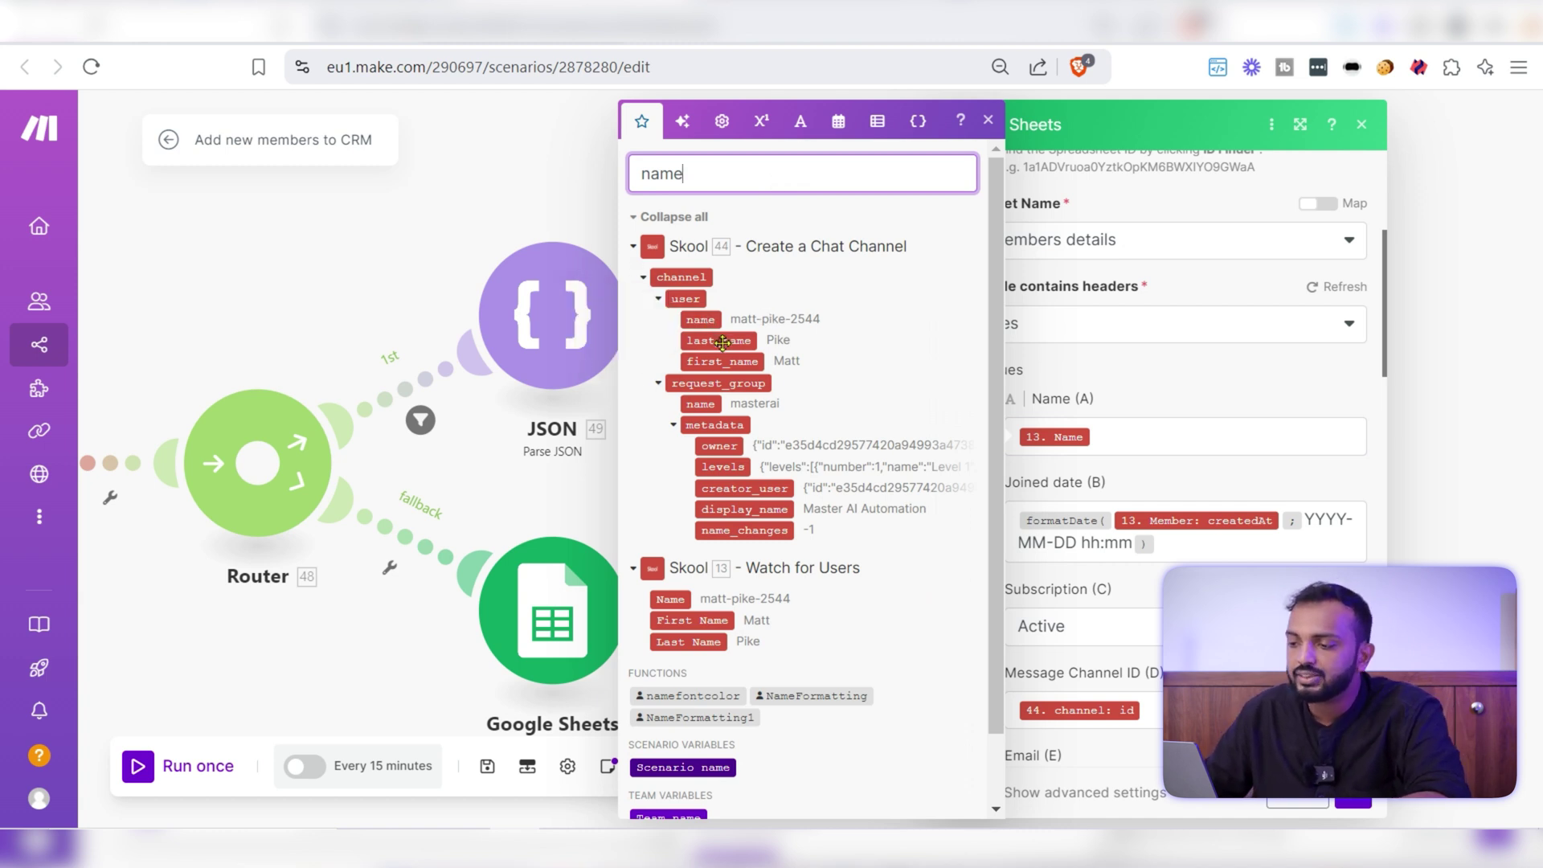
click(1140, 435)
key(BackSpace)
click(734, 361)
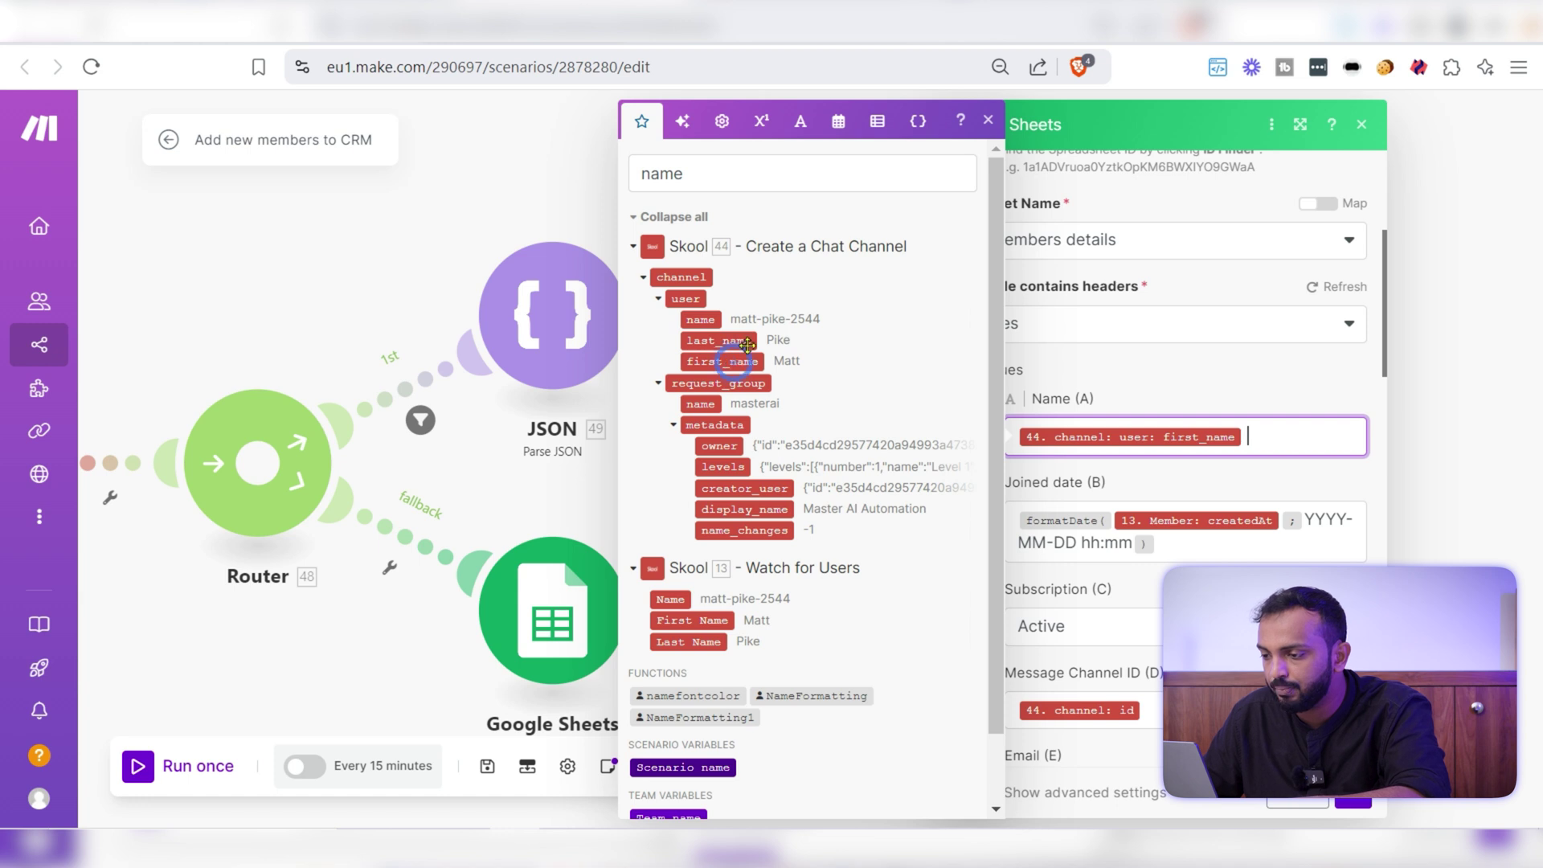
click(744, 344)
key(BackSpace)
key(BackSpace)
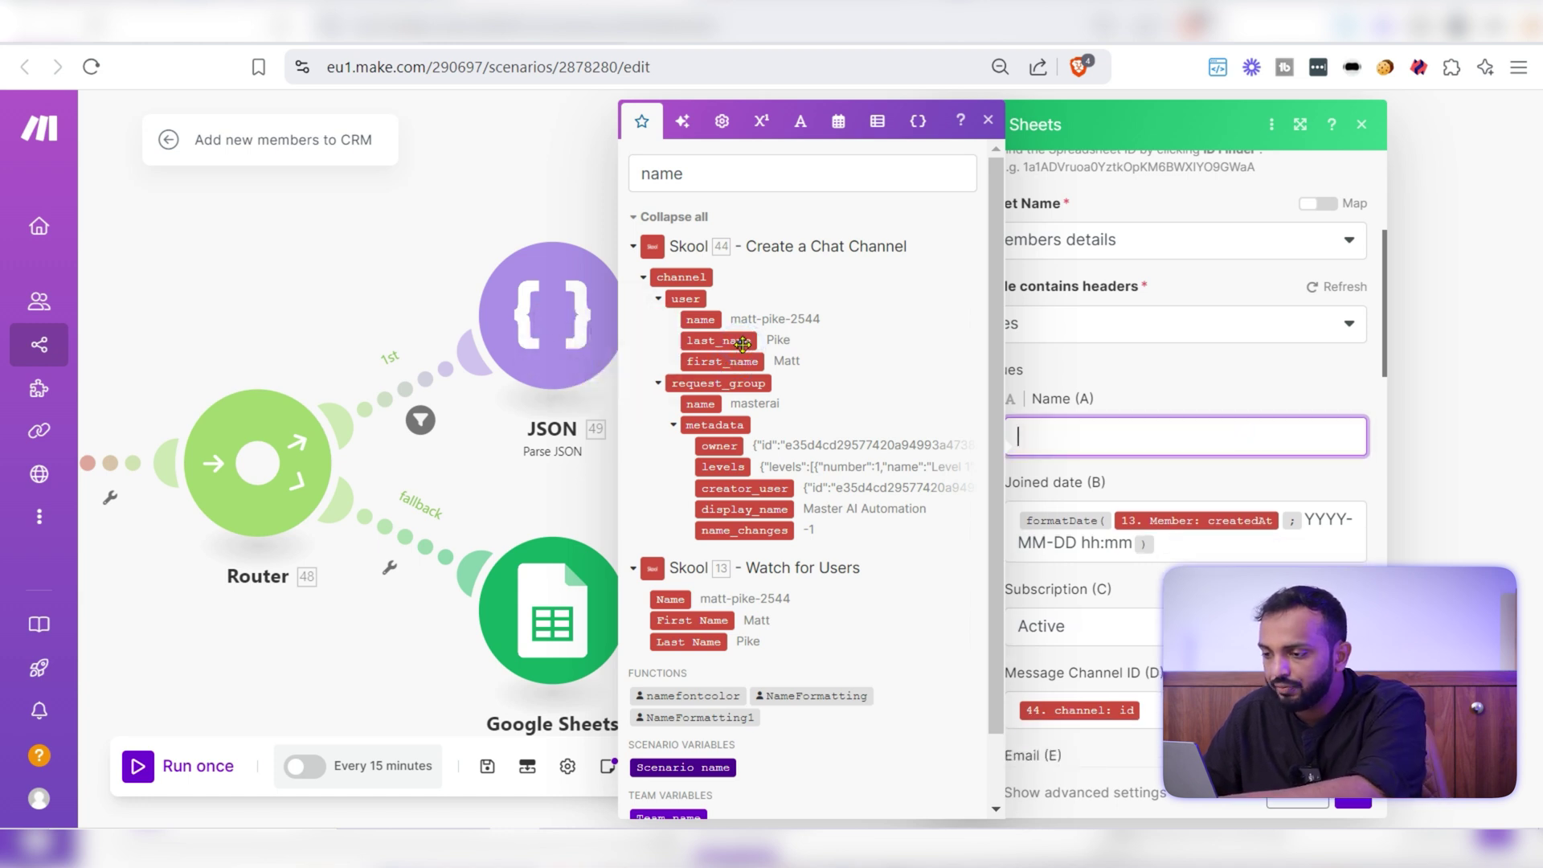
Step: Map Name (A) to the Create a Chat Channel module's channel: user: name and check the Joined date (B) mapping
click(721, 325)
click(1146, 481)
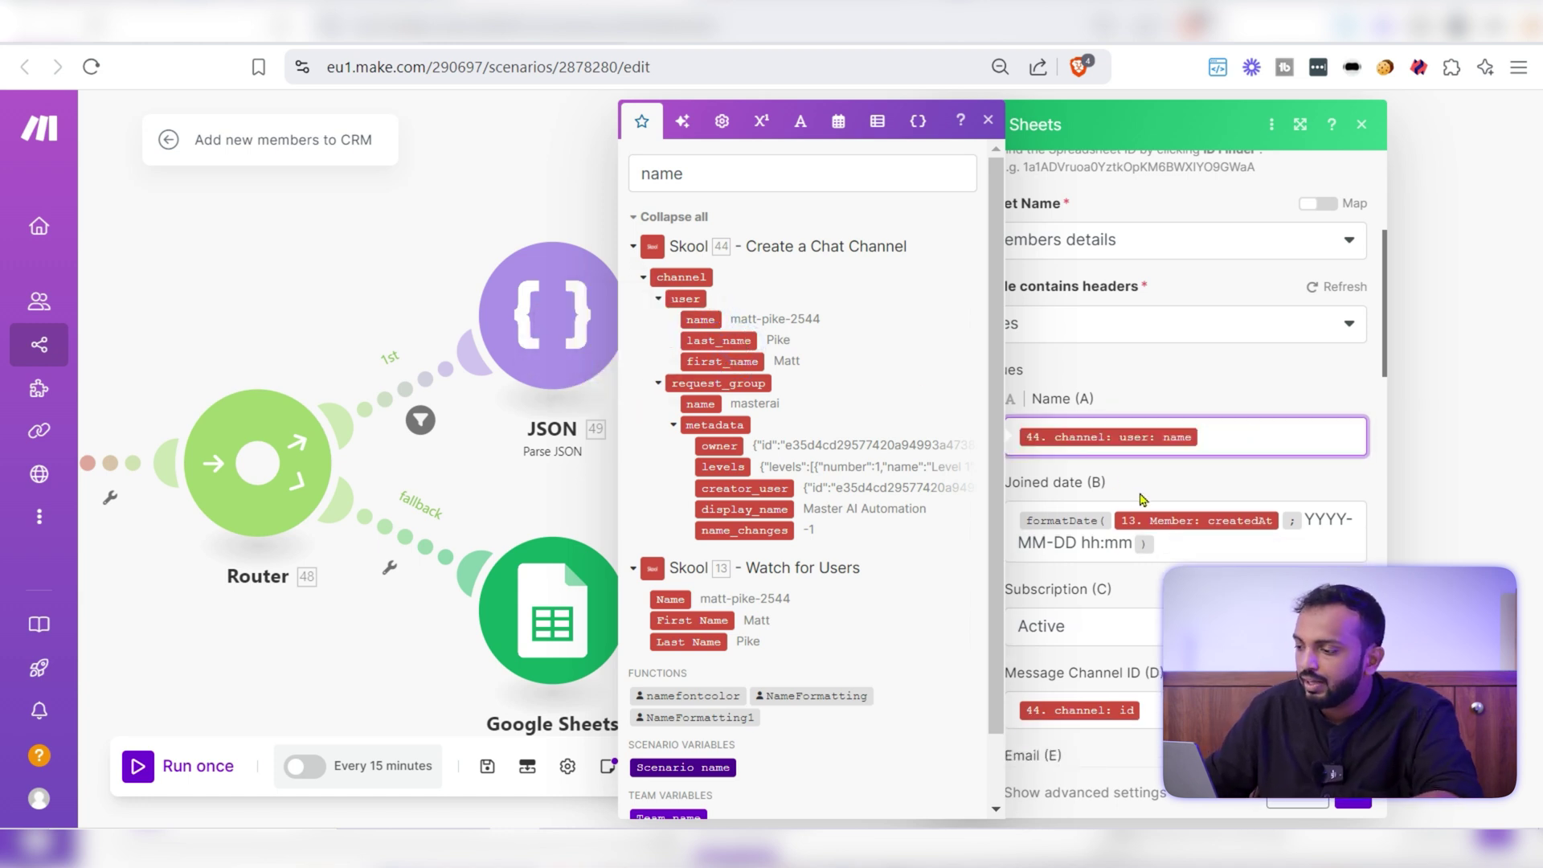
click(1200, 546)
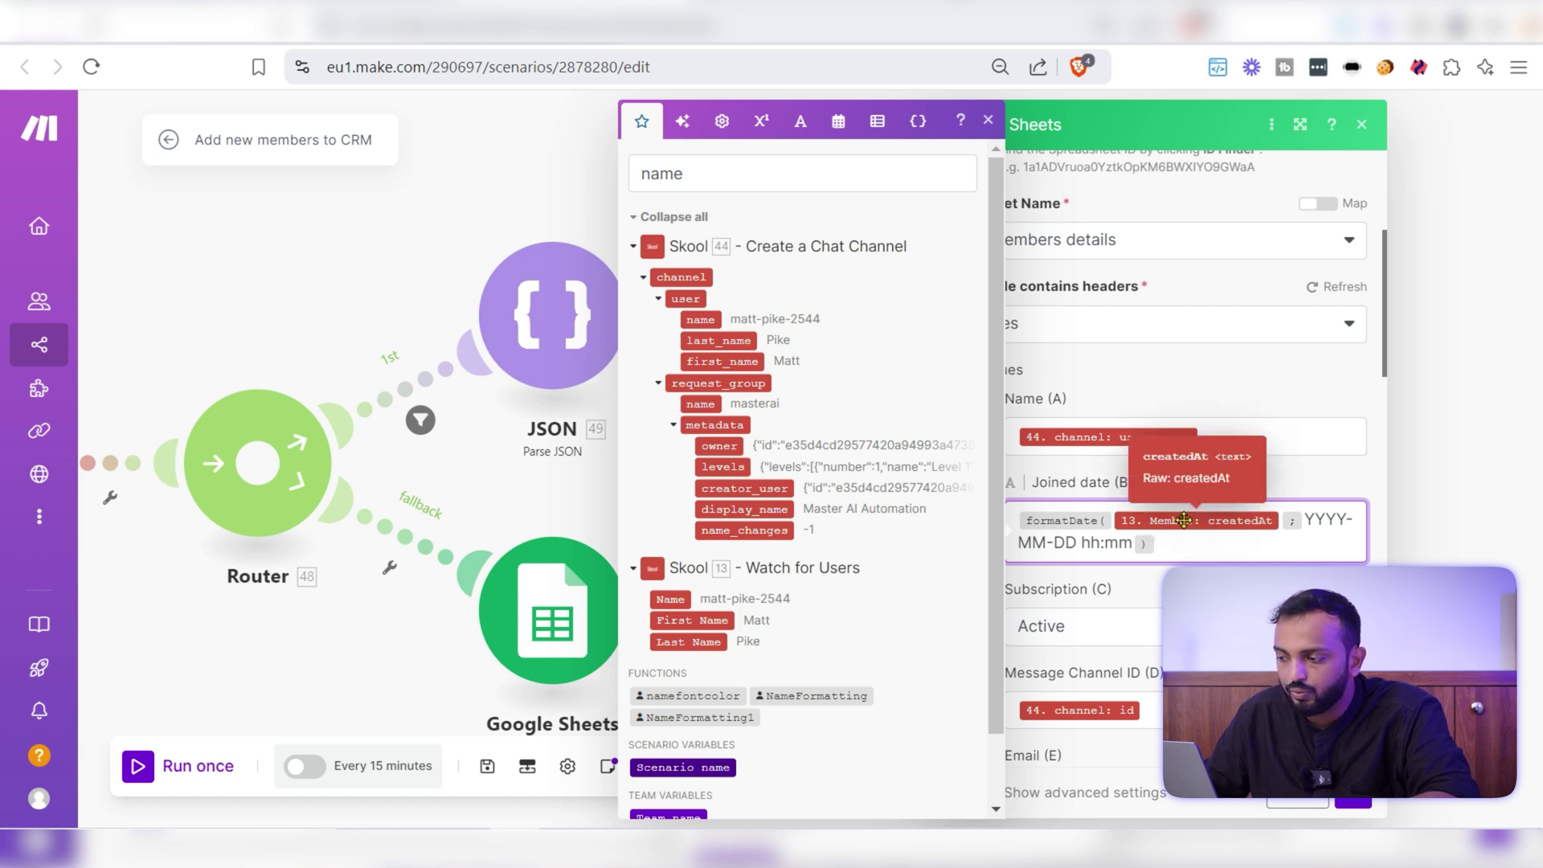
scroll(1183, 520, down, 1)
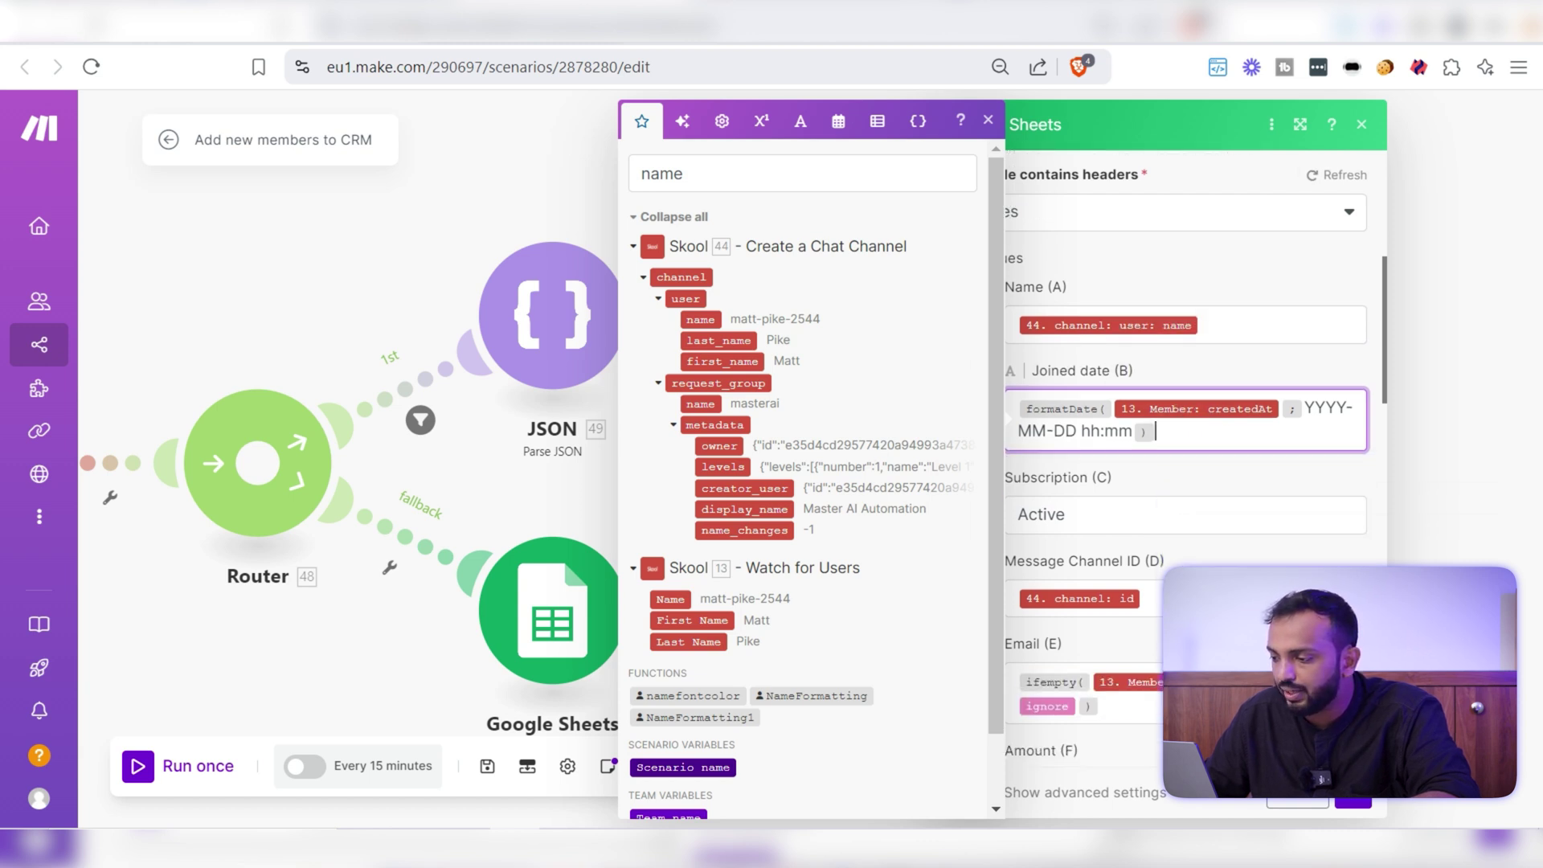
Step: Check the Message Channel ID (D) mapping by searching the mappable items for "channe" to find the channel id
click(1181, 540)
scroll(1131, 555, down, 1)
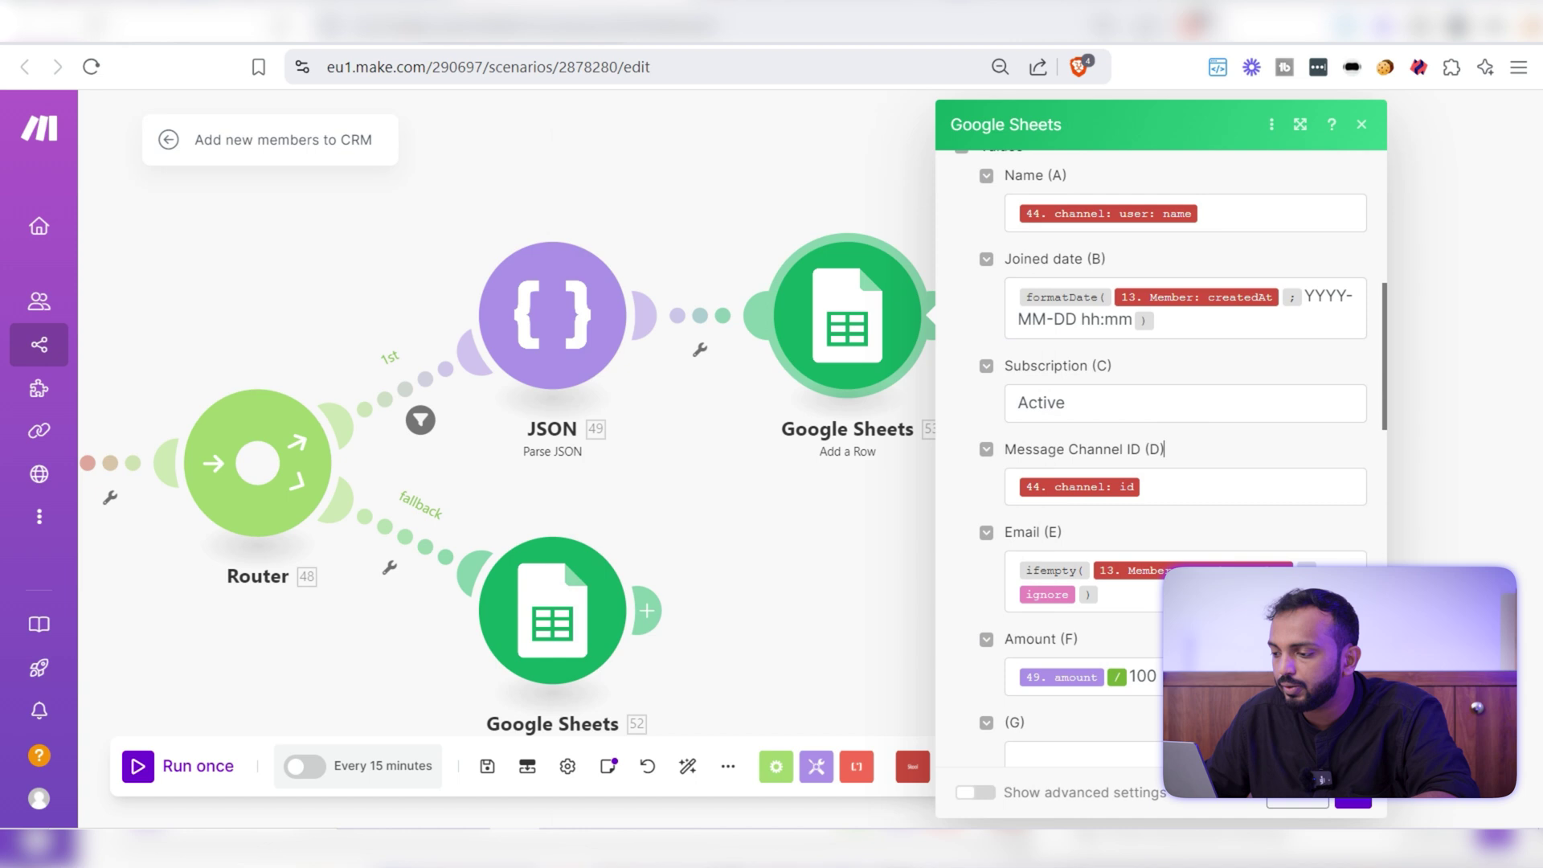
click(1170, 493)
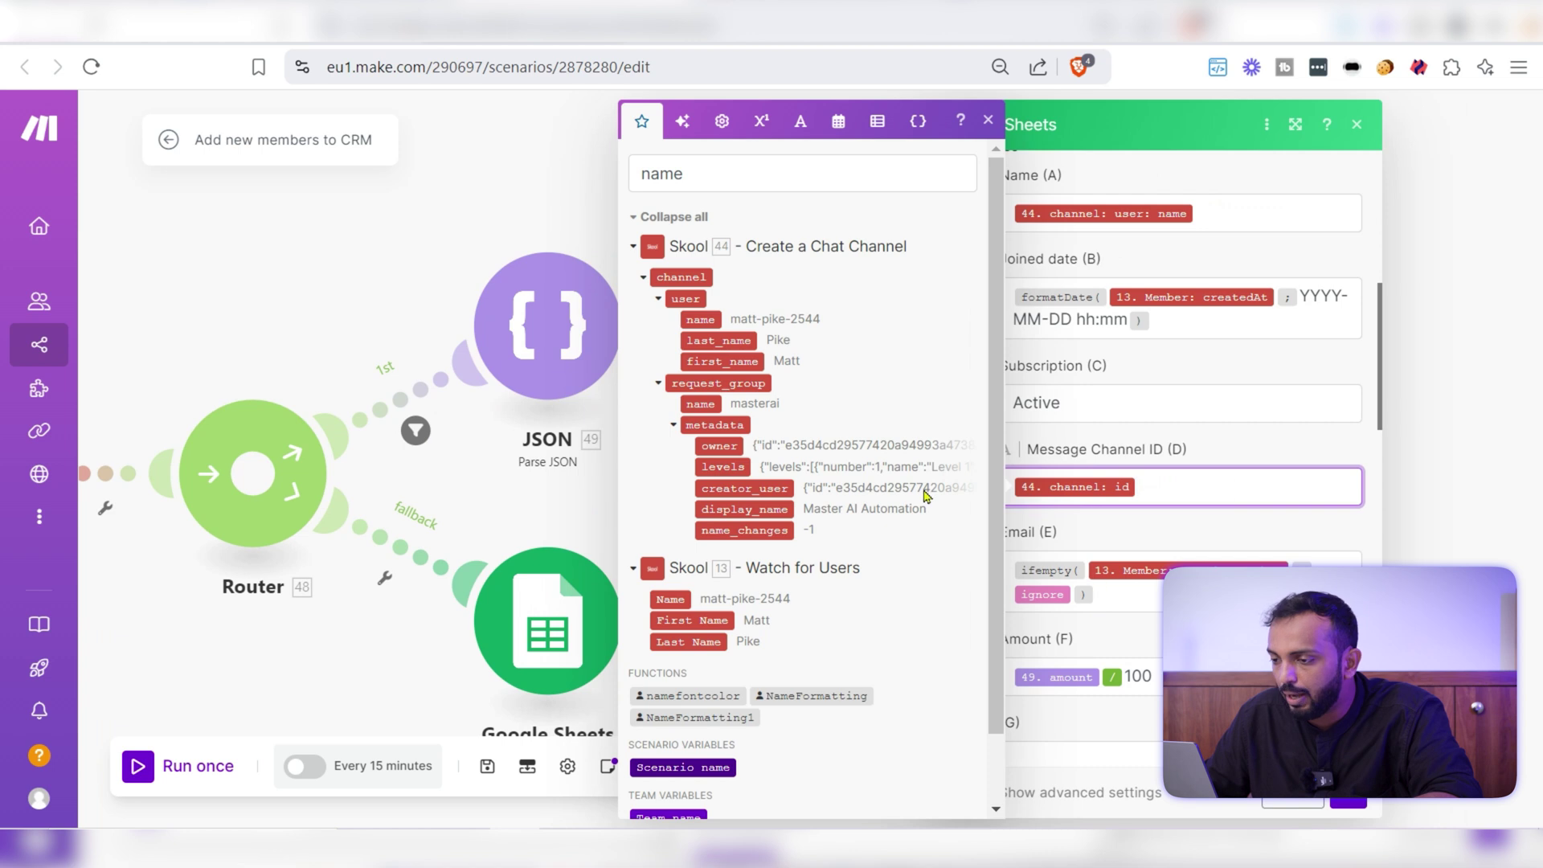
double_click(747, 178)
text(chane)
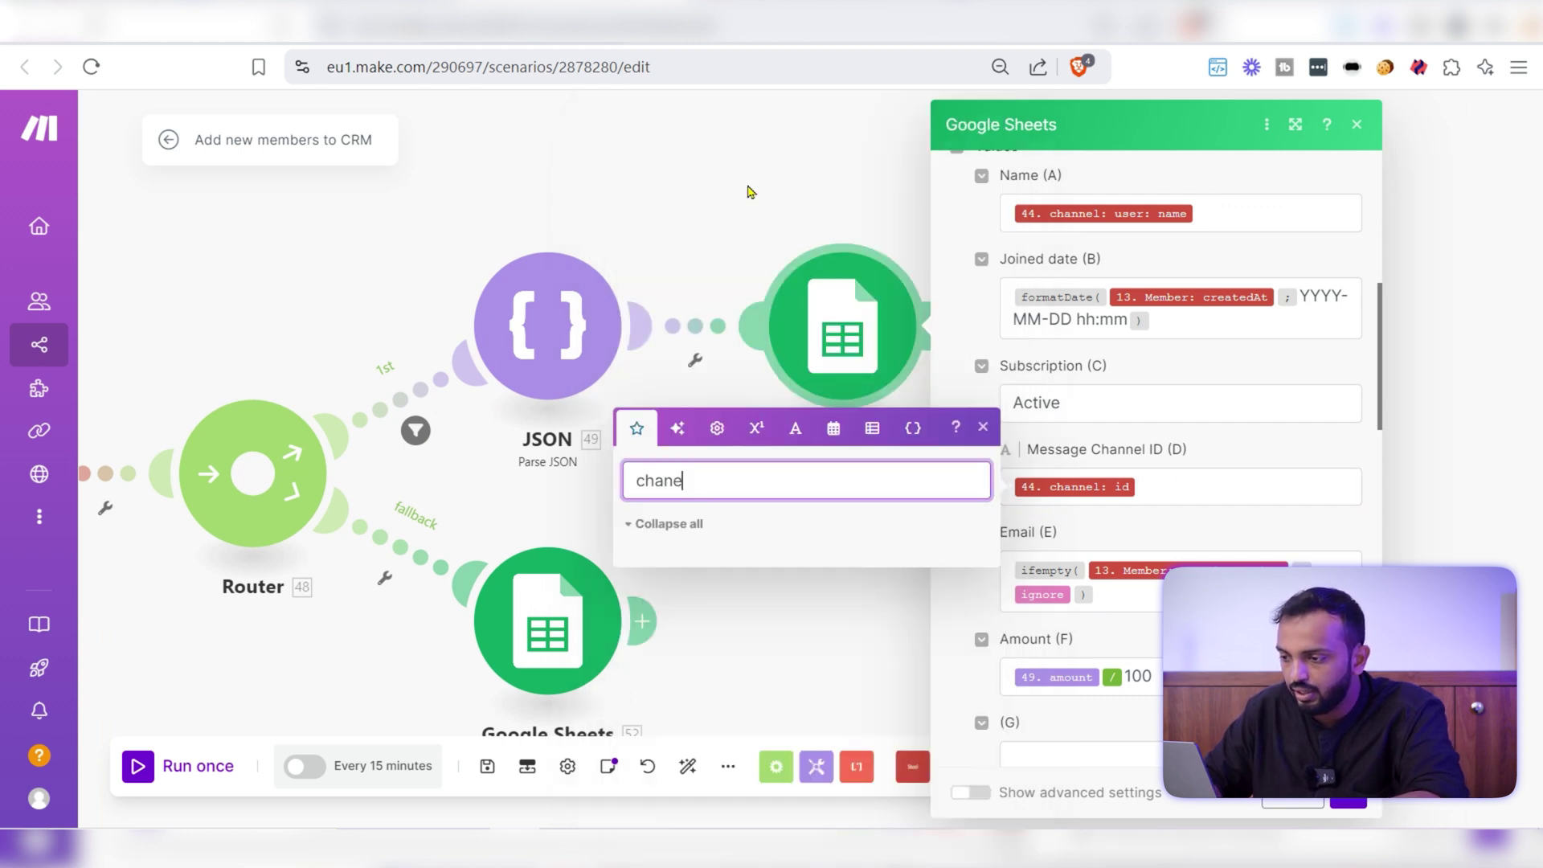
key(BackSpace)
text(ne)
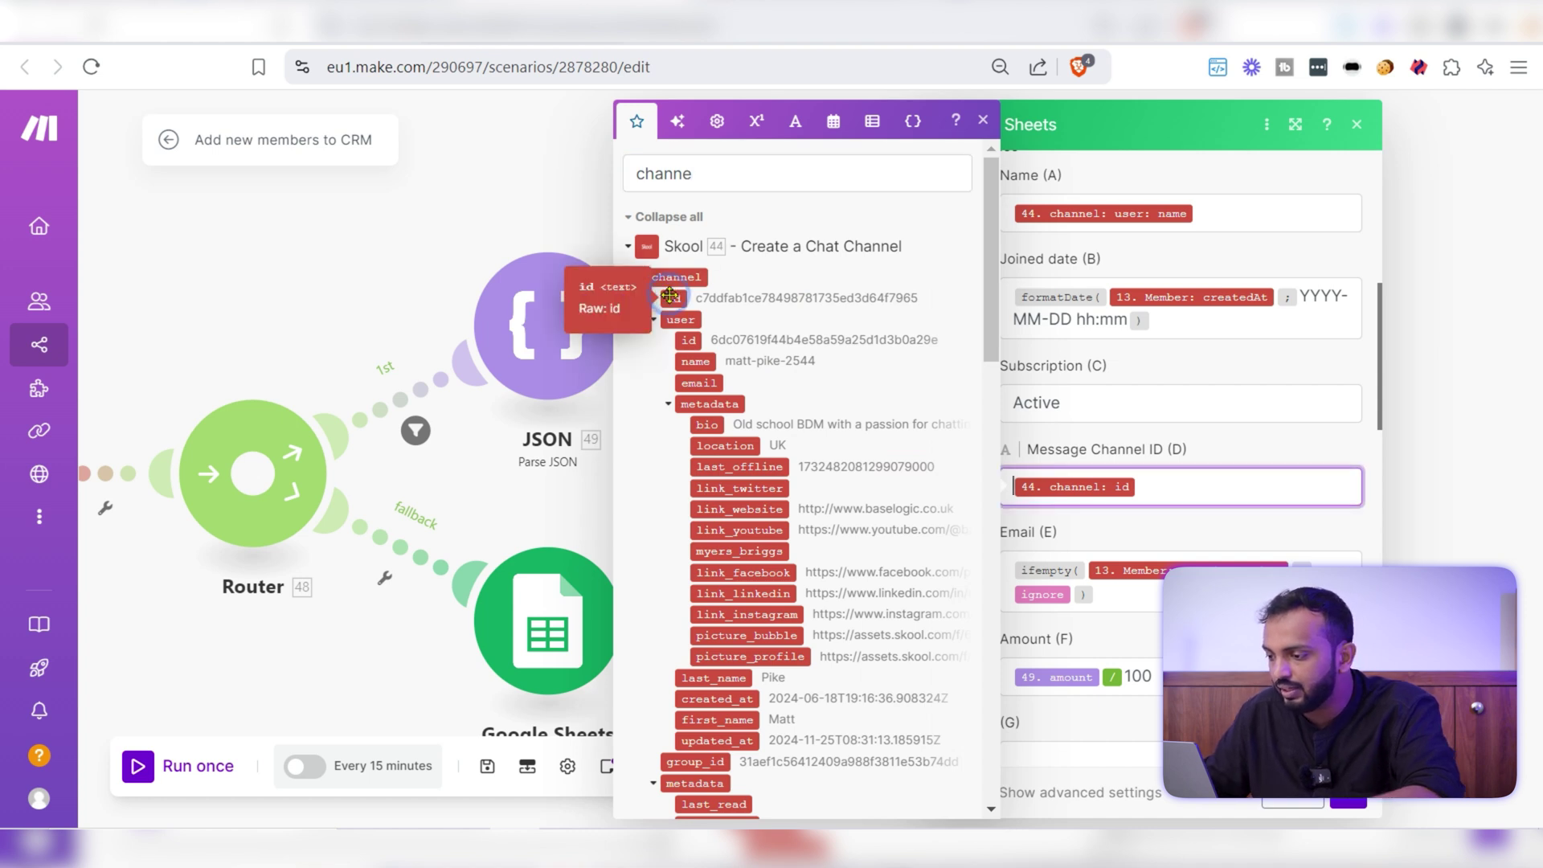
Step: Check the Email (E) mapping in Add a Row by searching the mappable items for "metadata" and "mbme"
click(1299, 536)
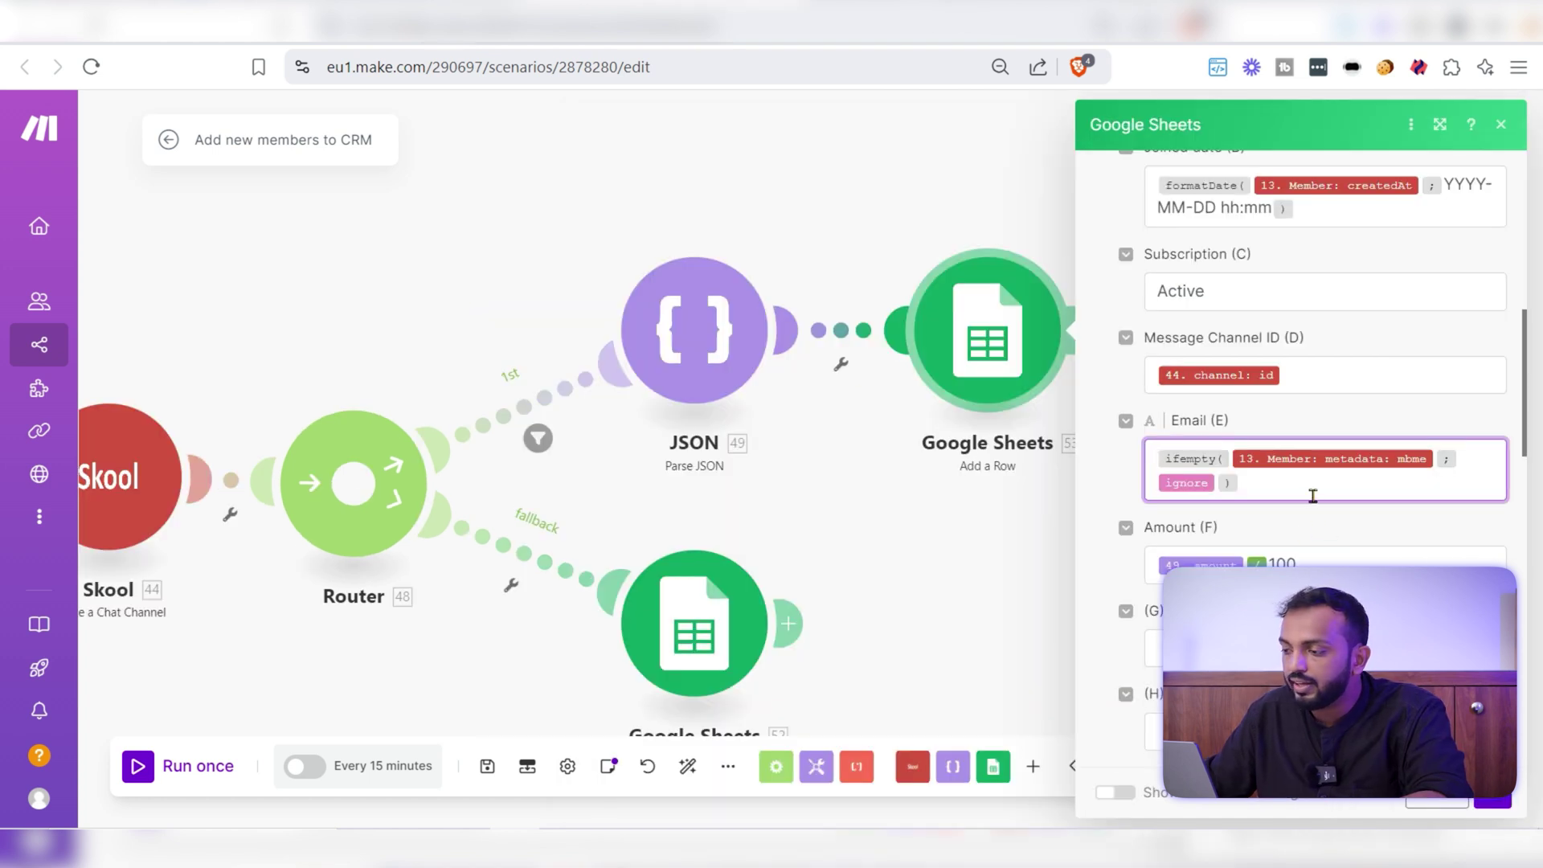
click(1312, 495)
click(954, 172)
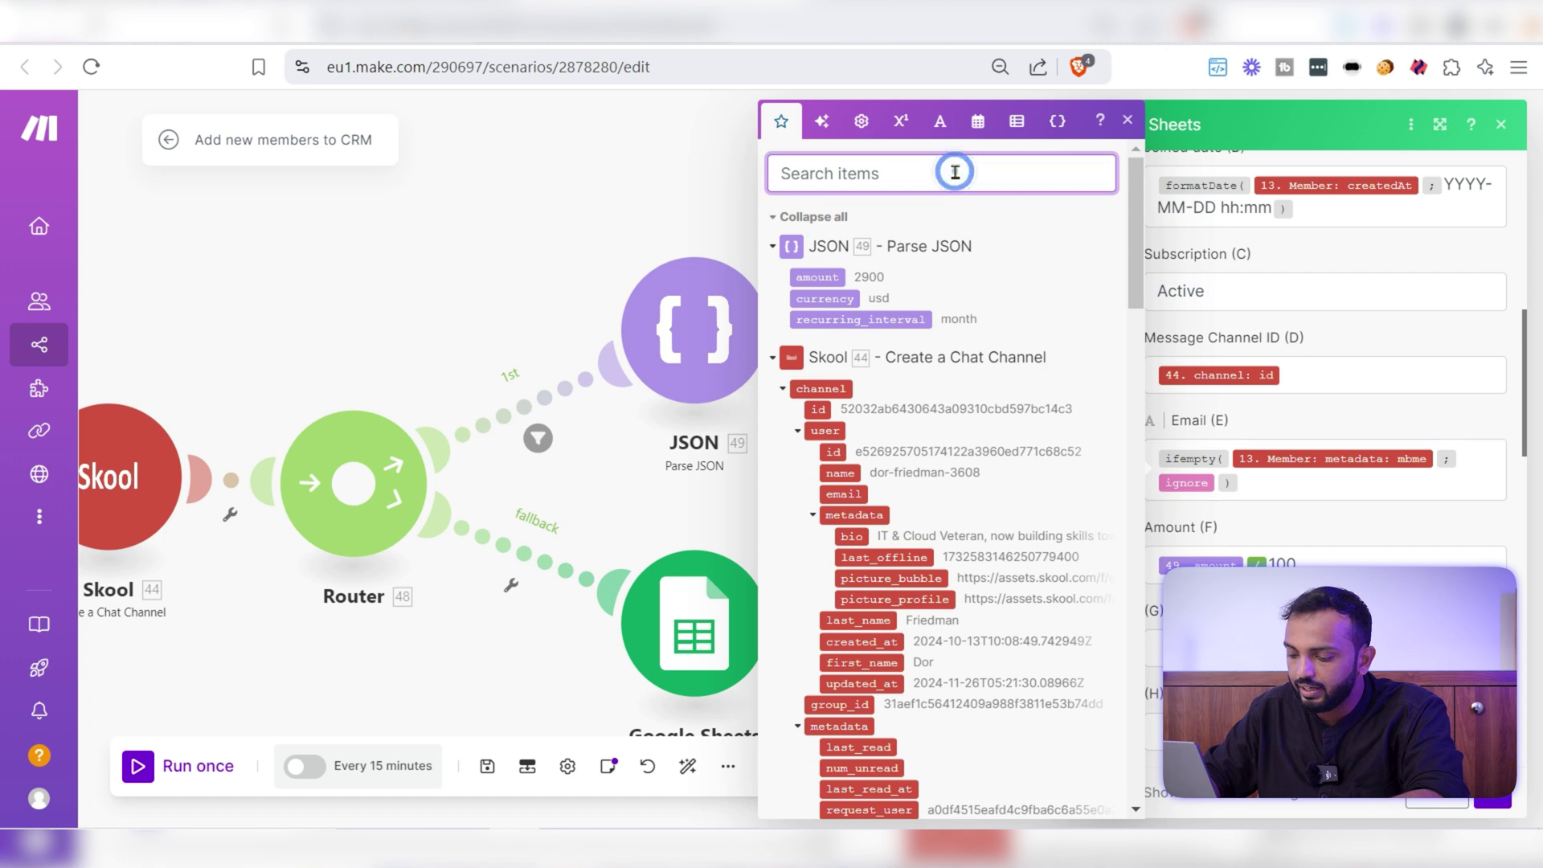
text(metadata)
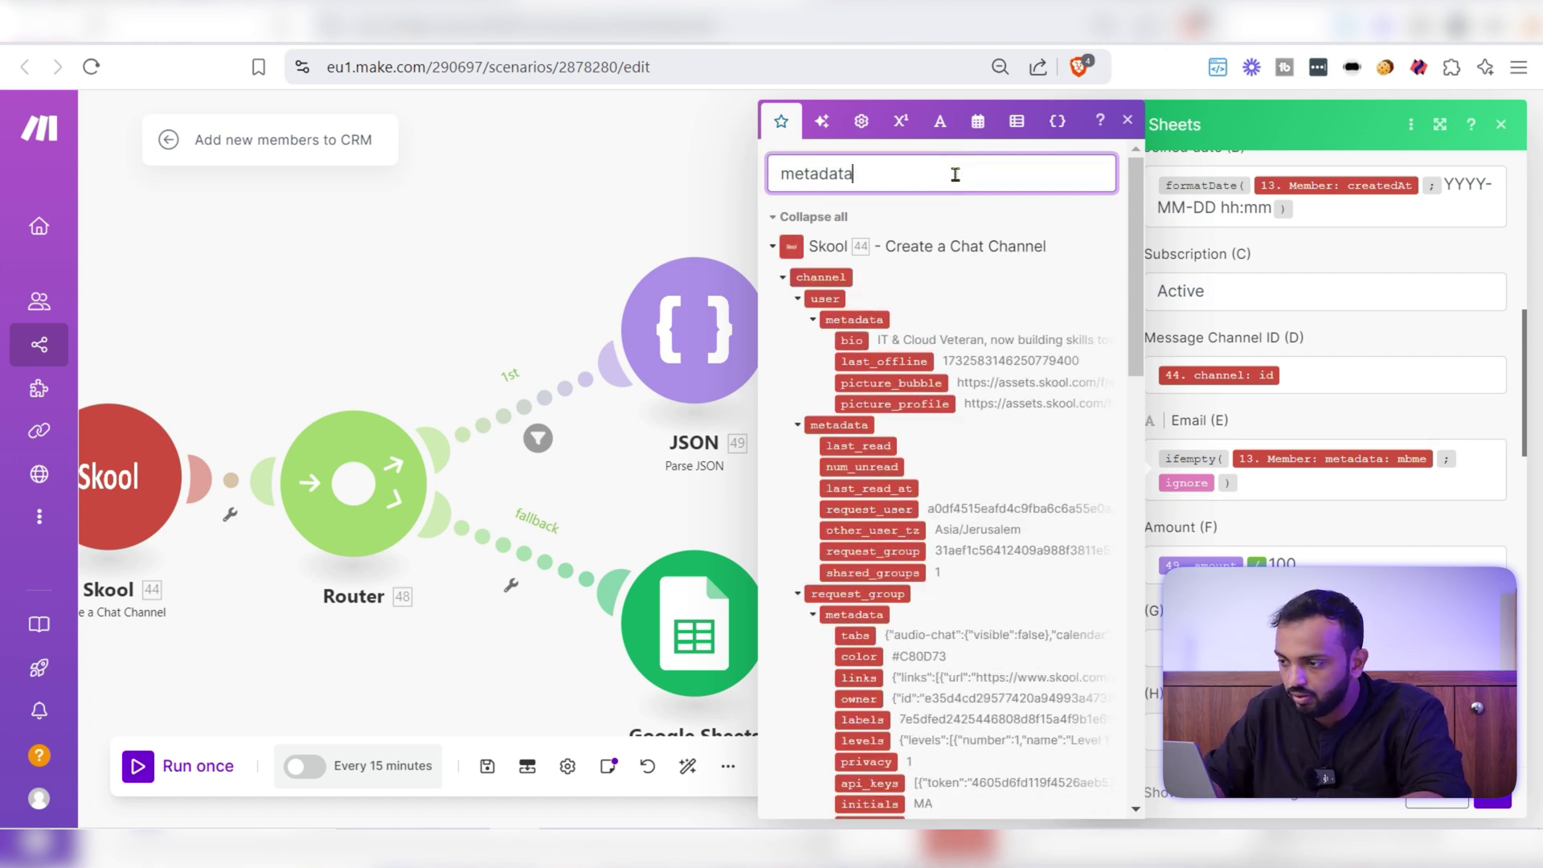
key(ctrl+a)
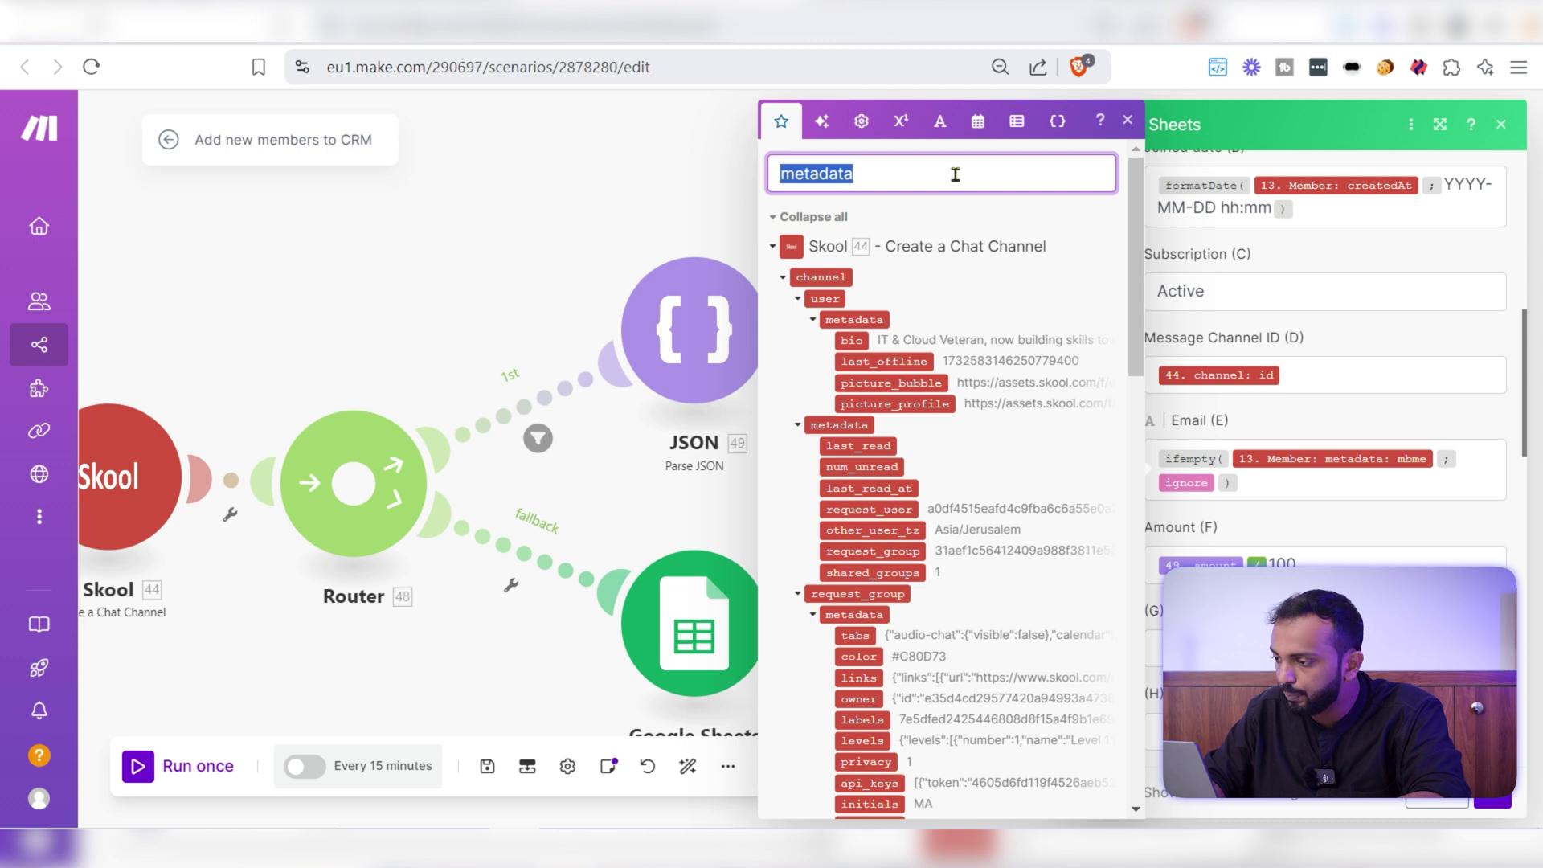
text(mbme)
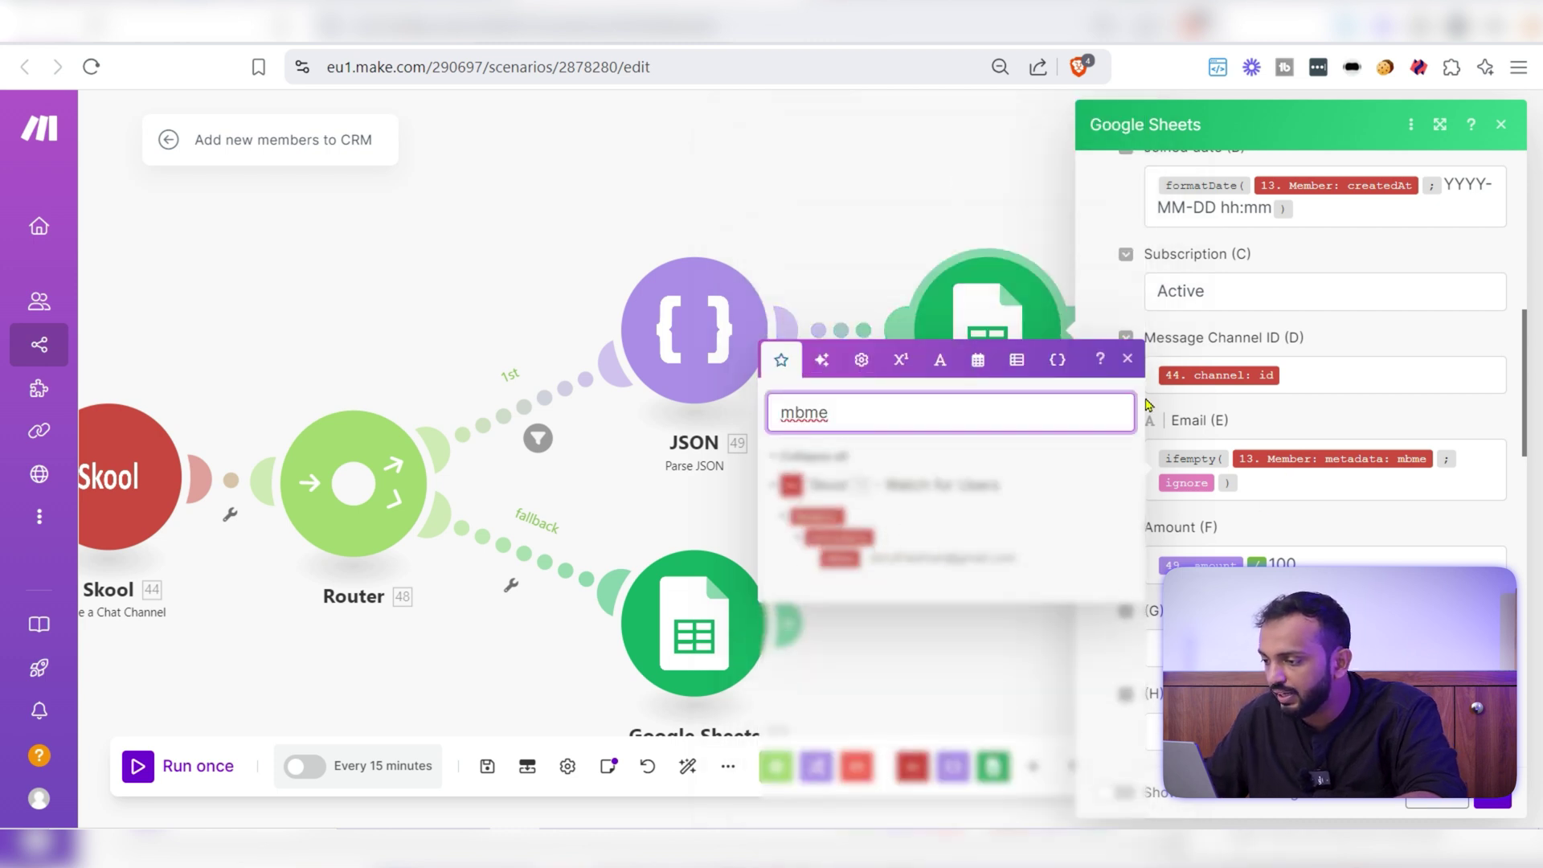
click(1129, 361)
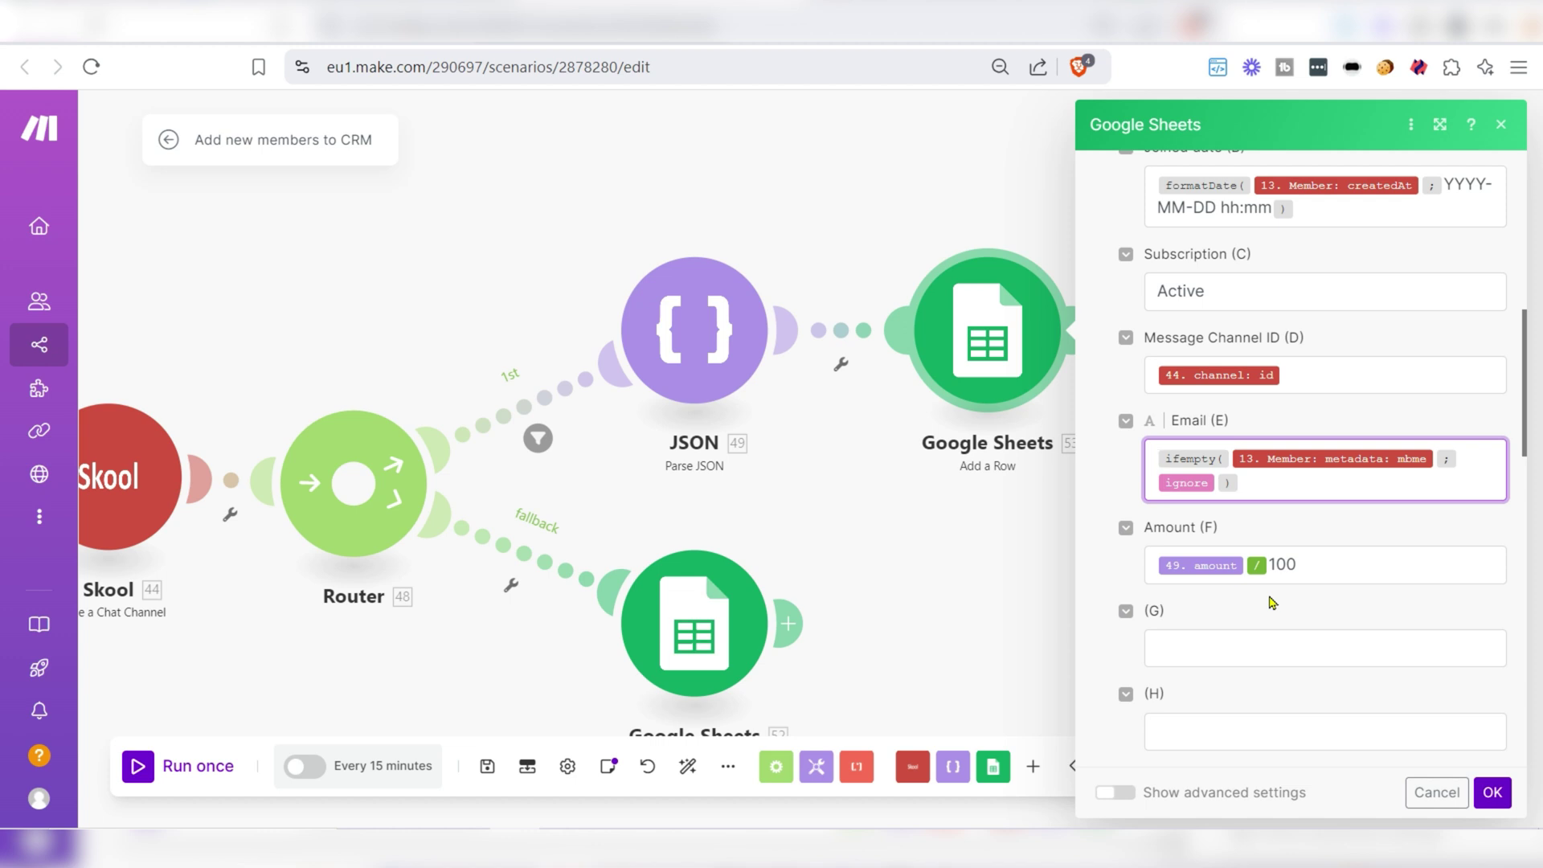
Step: Review the value mappings in Add a Row and the JSON string mapping in the Parse JSON module before it
click(220, 641)
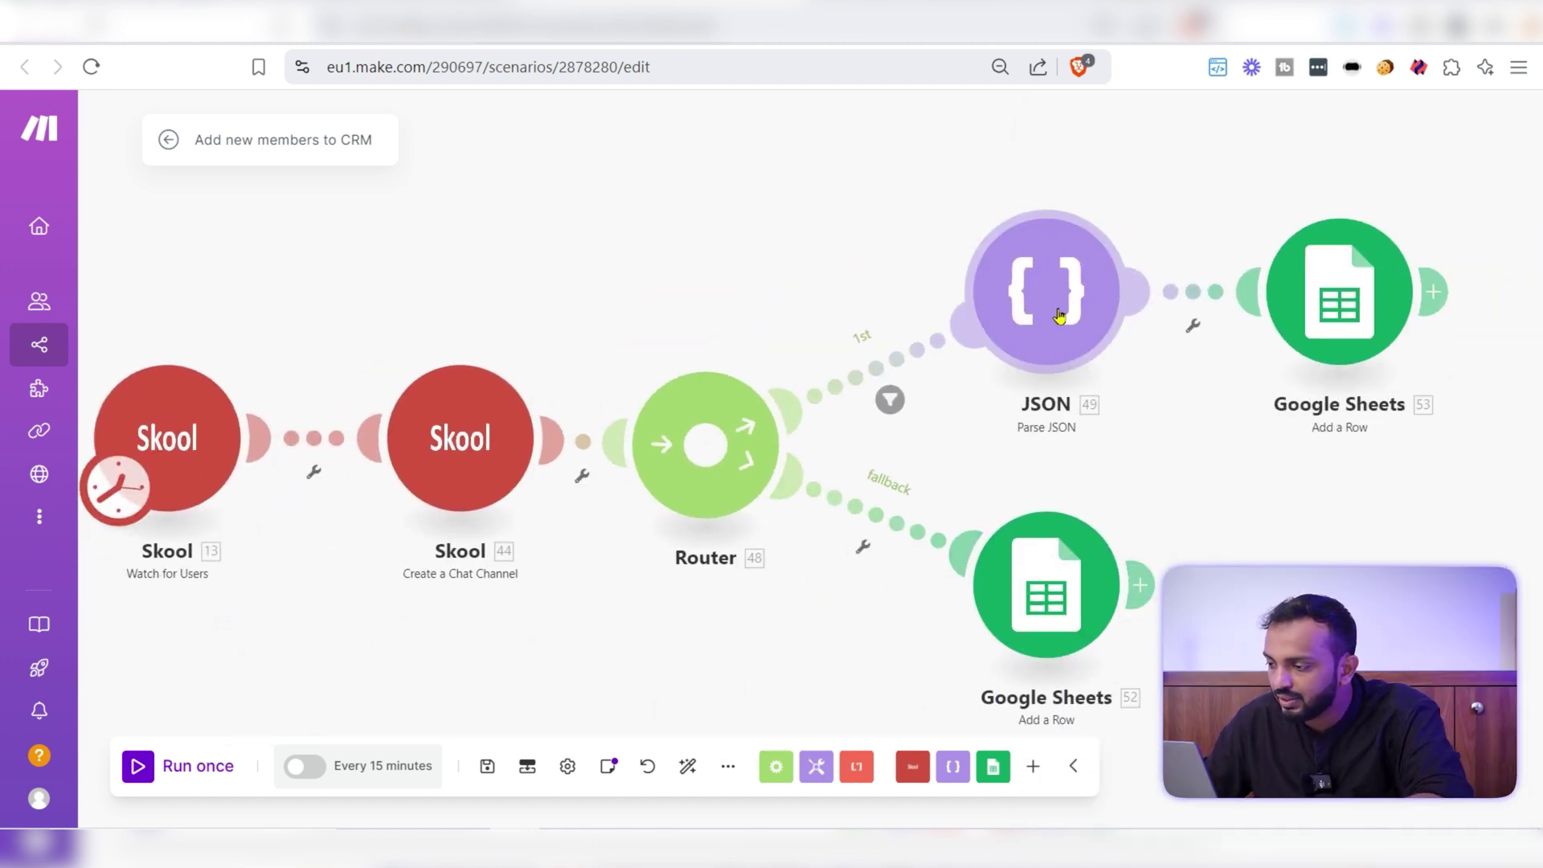
click(1052, 338)
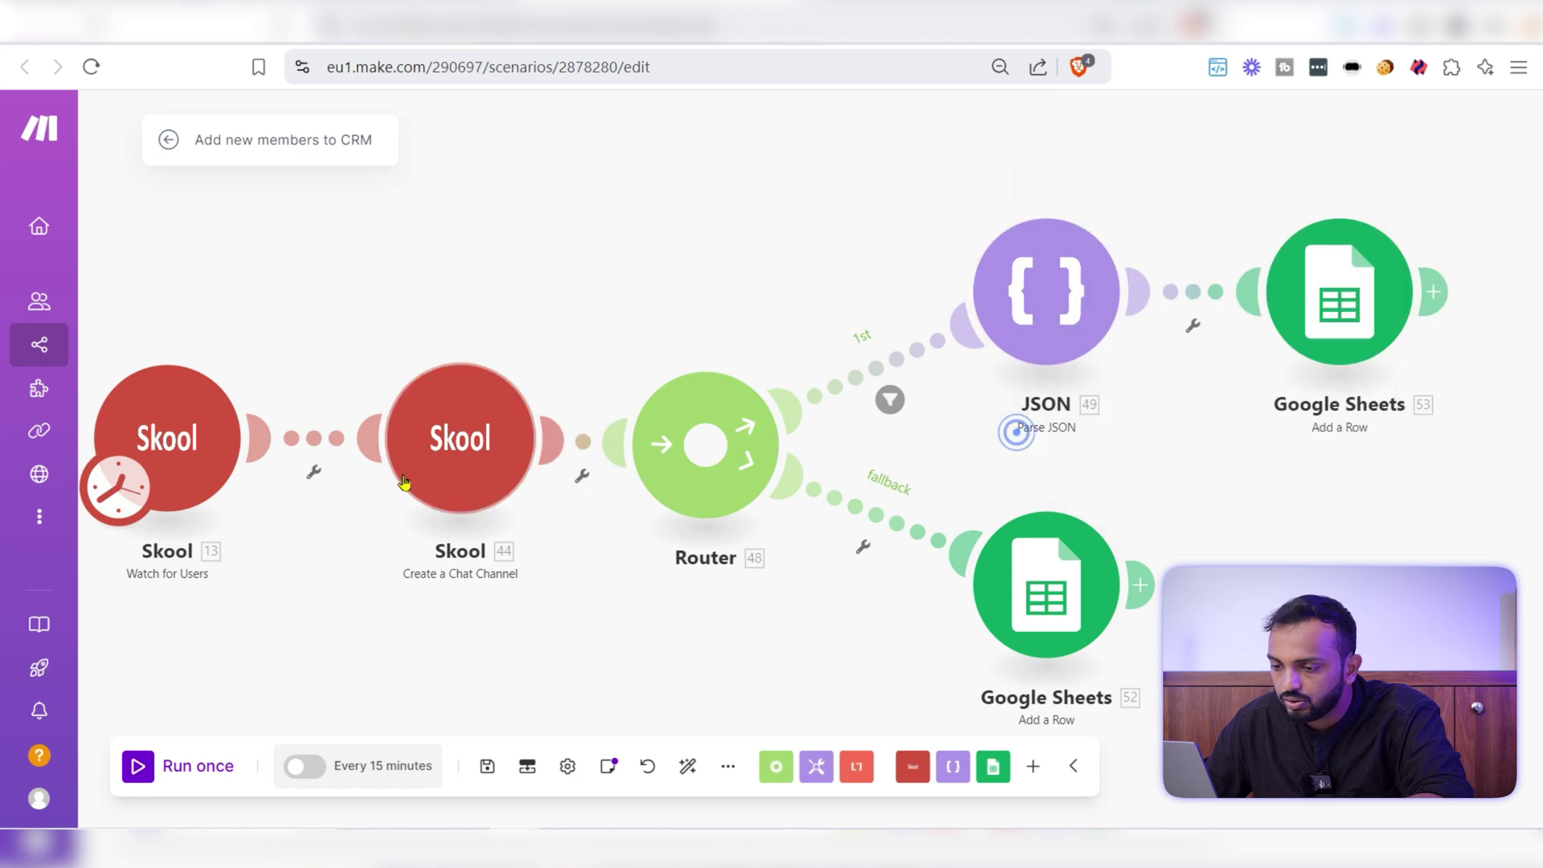
click(1315, 345)
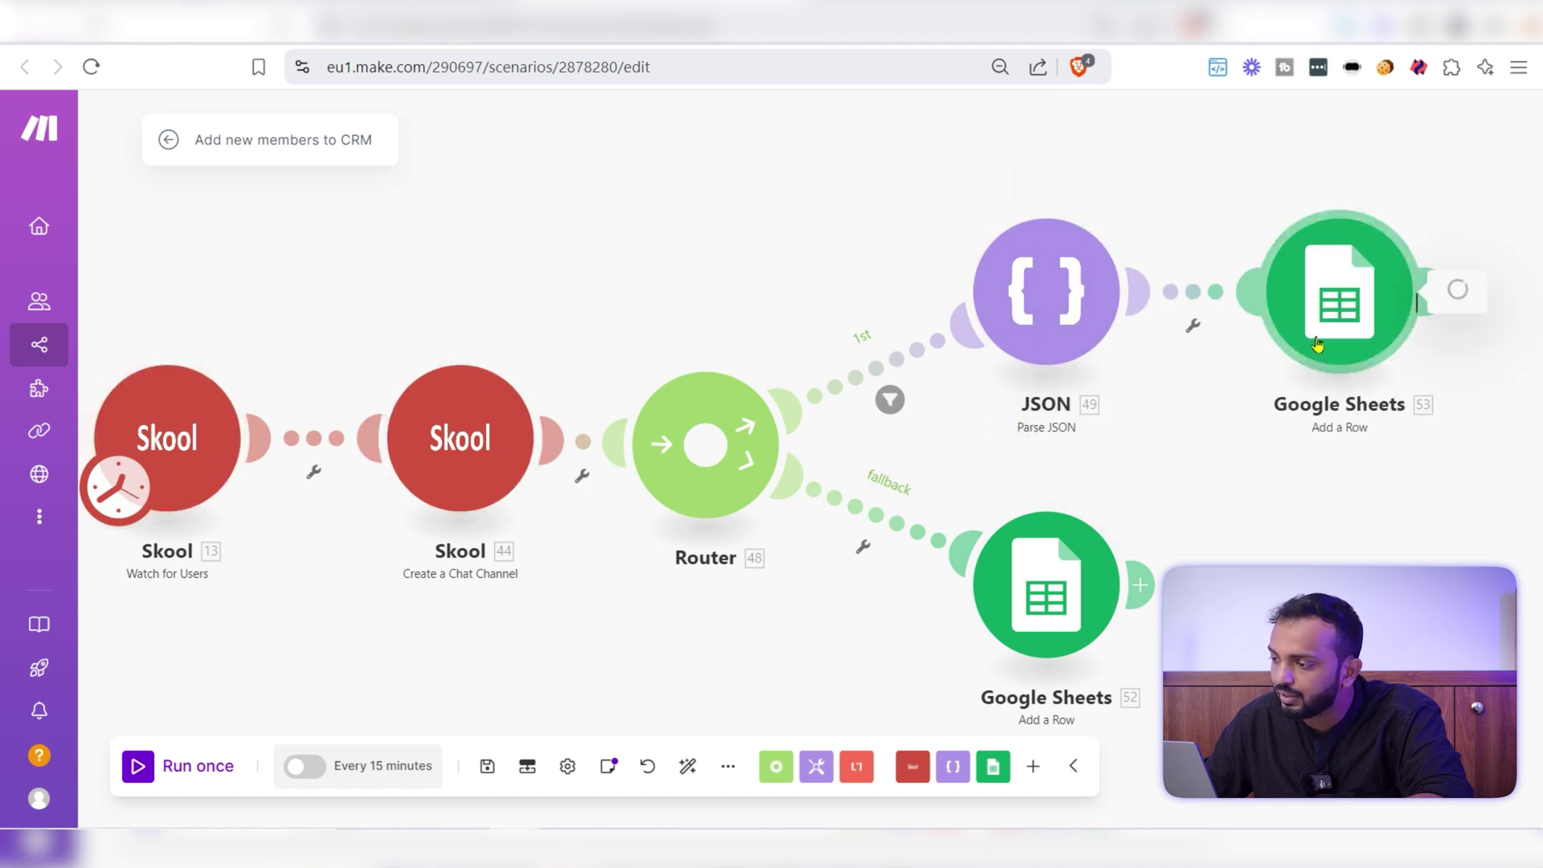
scroll(1125, 506, down, 9)
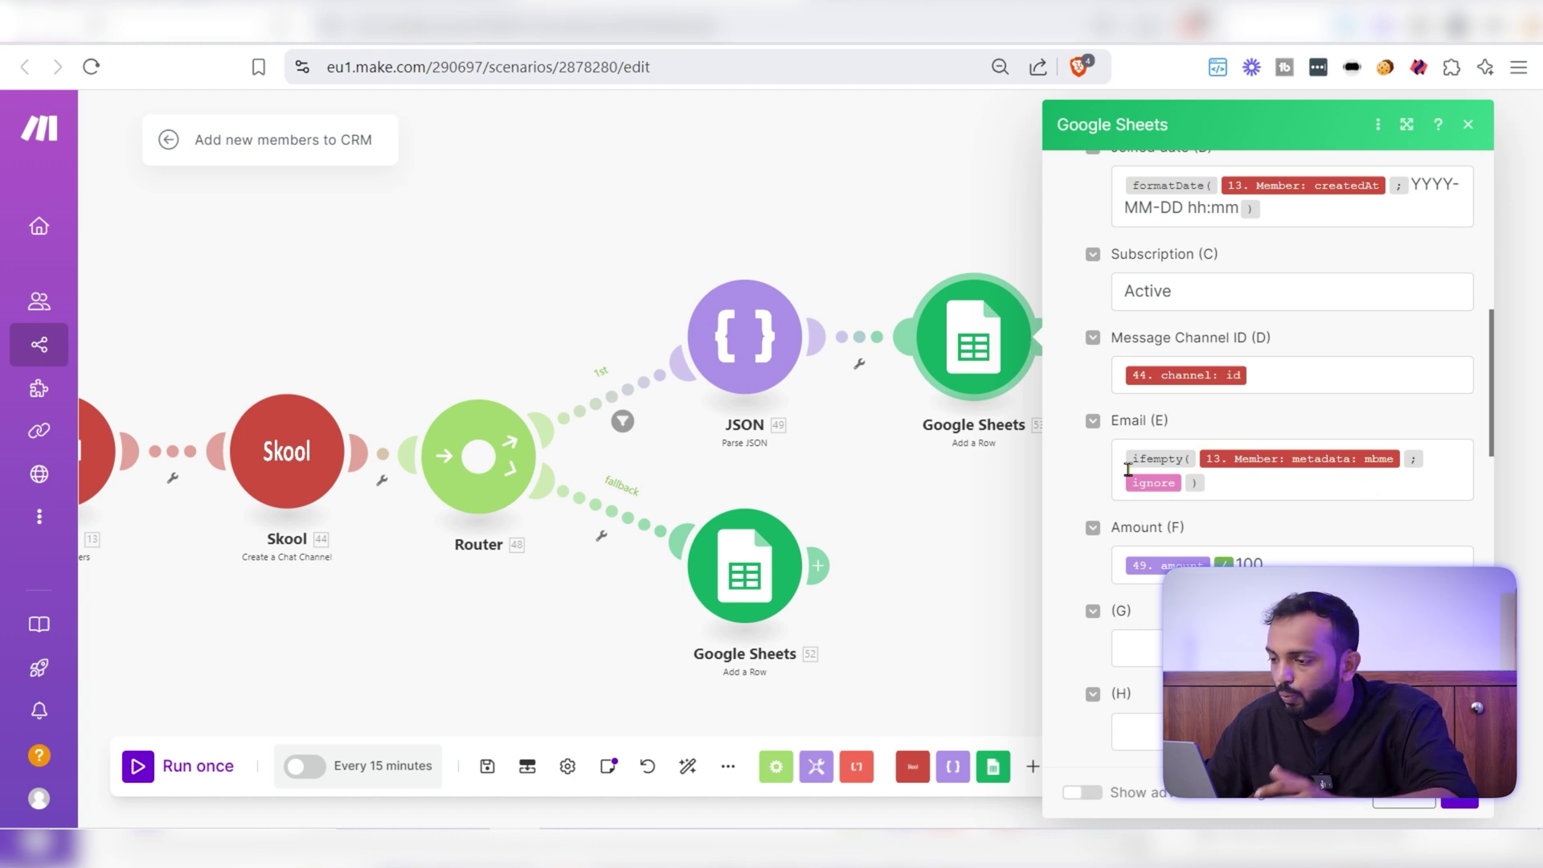
click(702, 397)
click(744, 341)
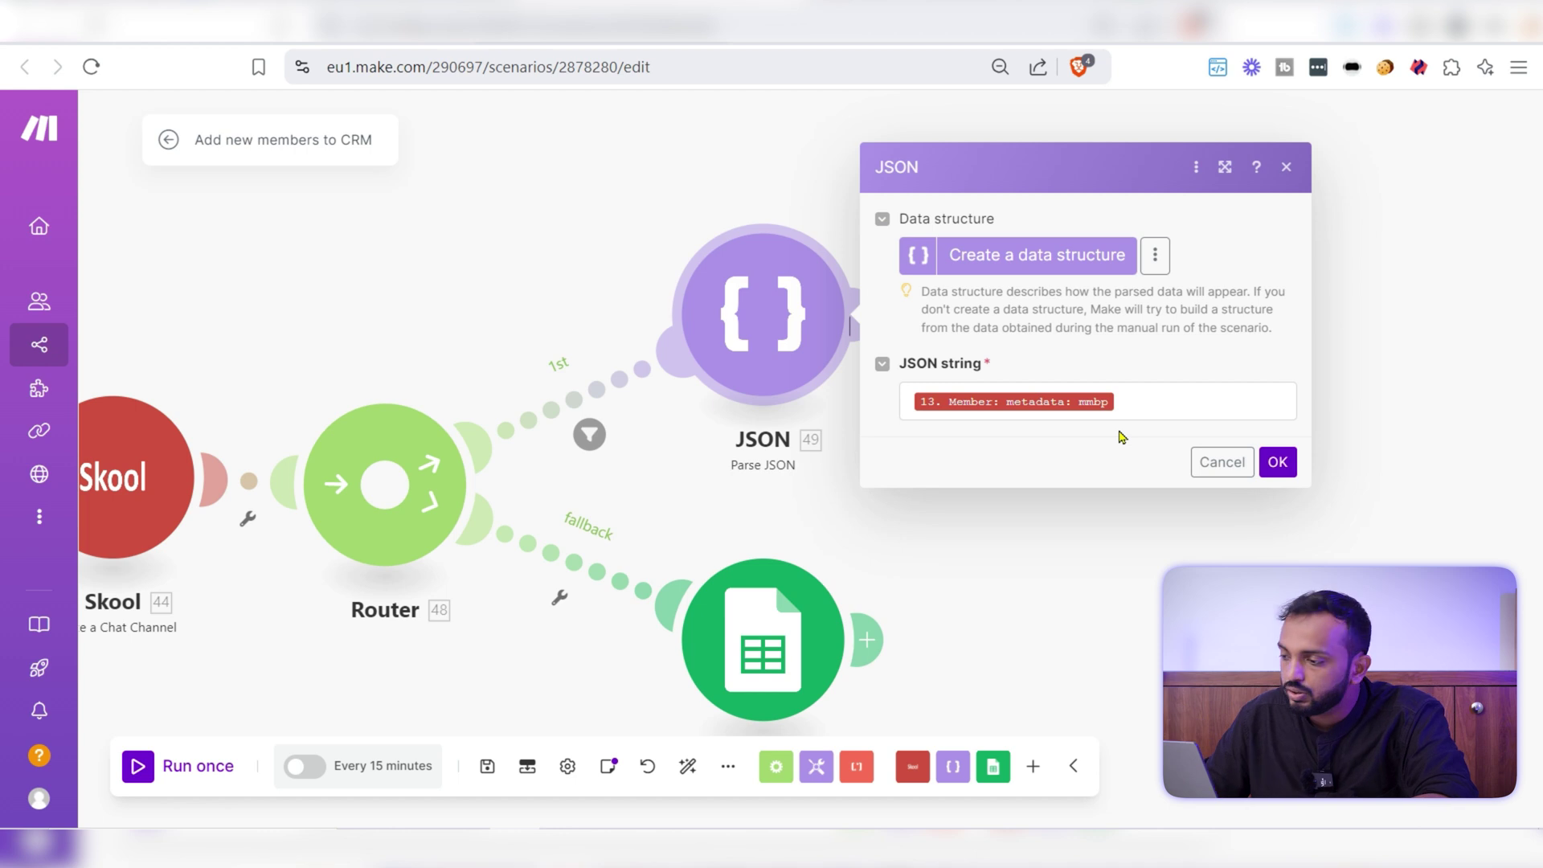
click(935, 488)
click(662, 506)
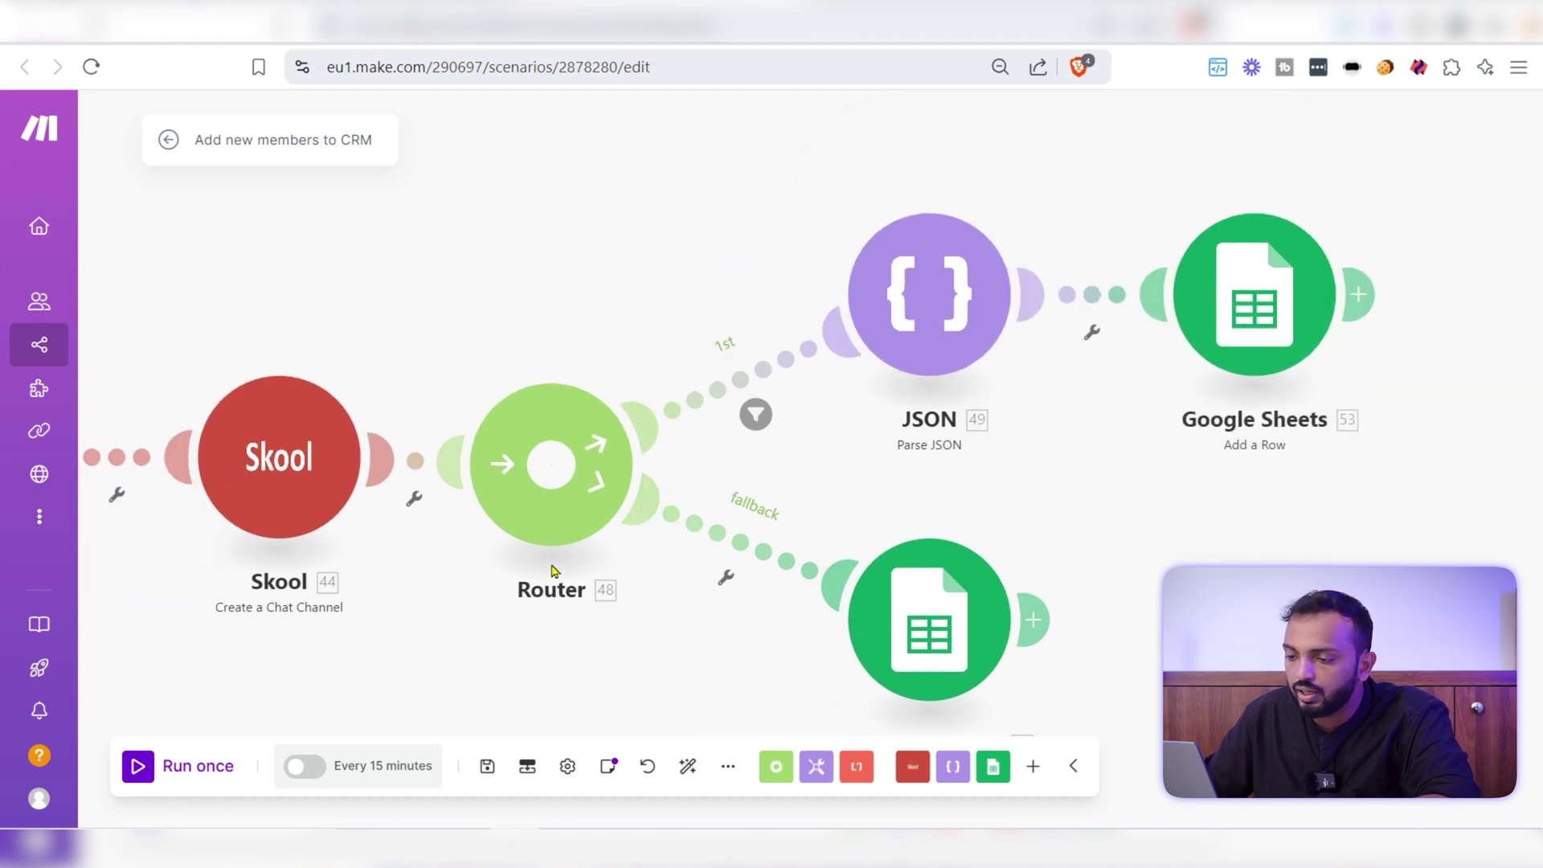
Step: Check the filter condition on the Router's first route by searching the mappable items for "mmbp"
drag(551, 562, 591, 580)
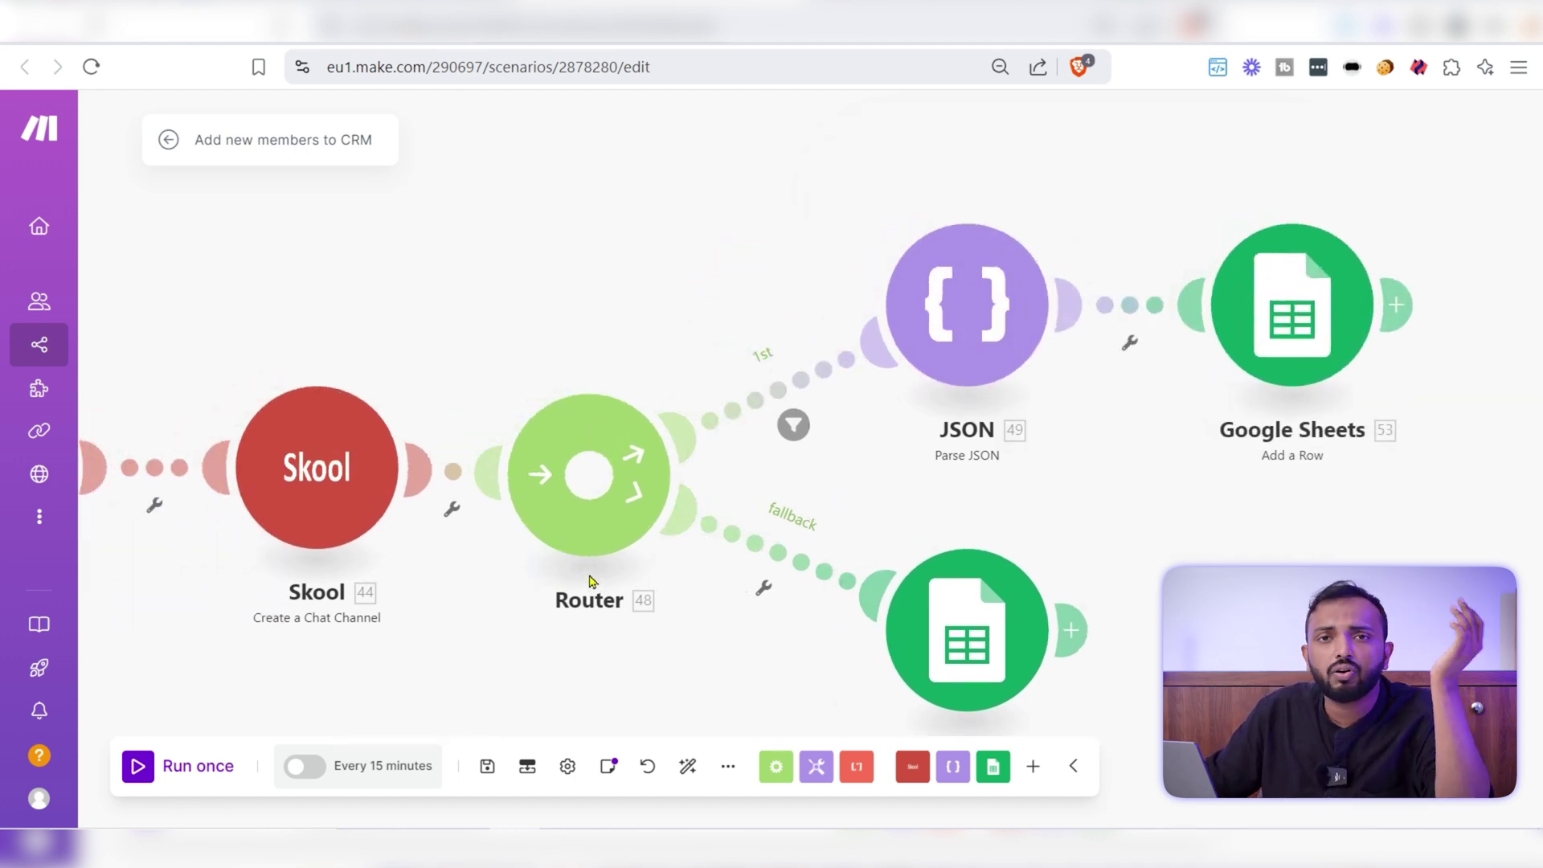
click(572, 527)
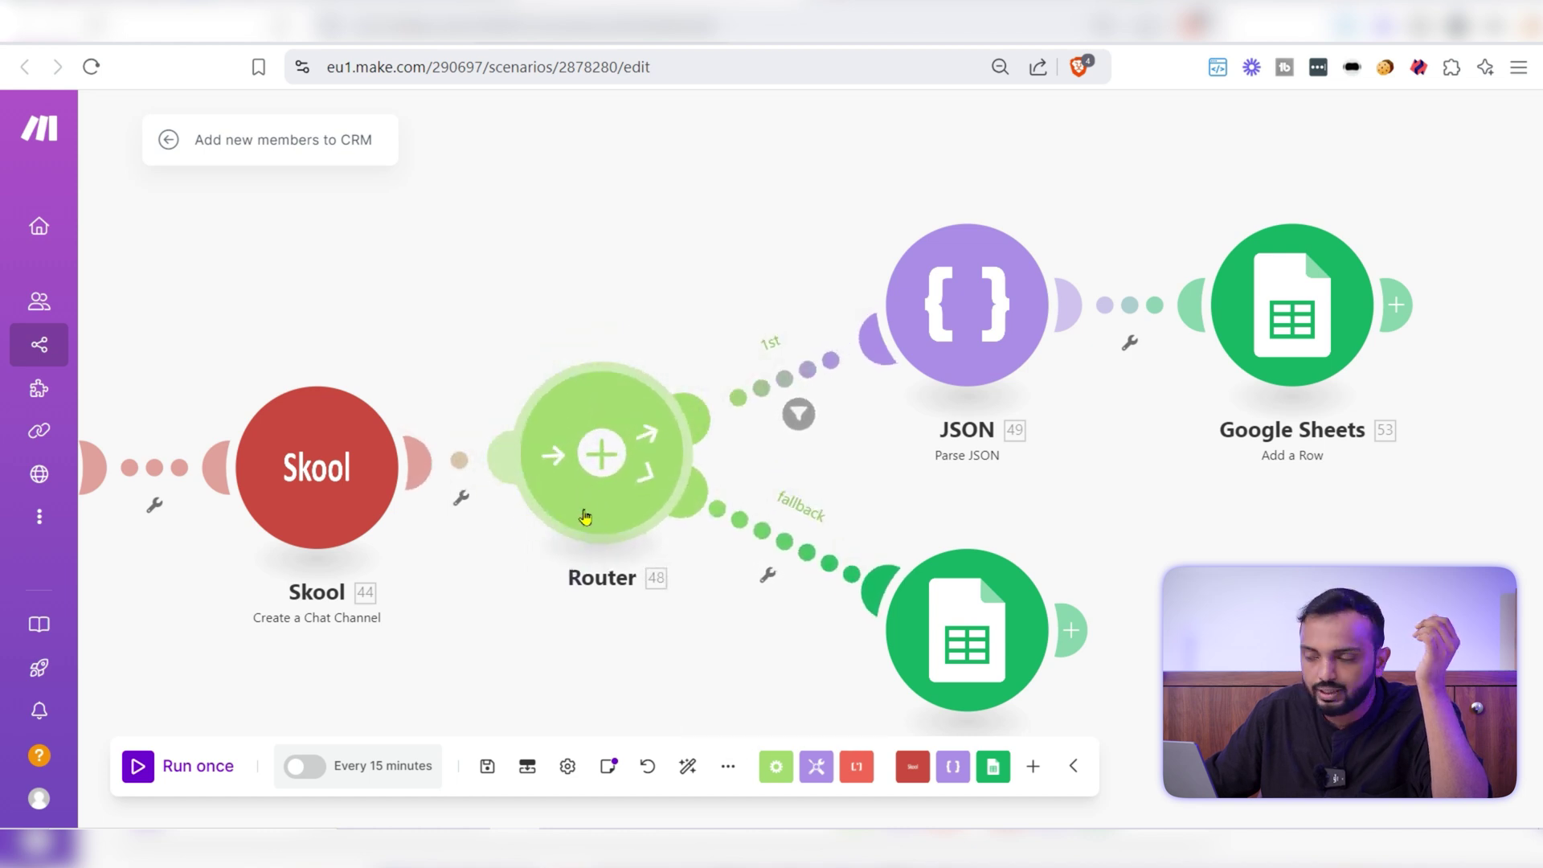
click(741, 395)
click(1113, 456)
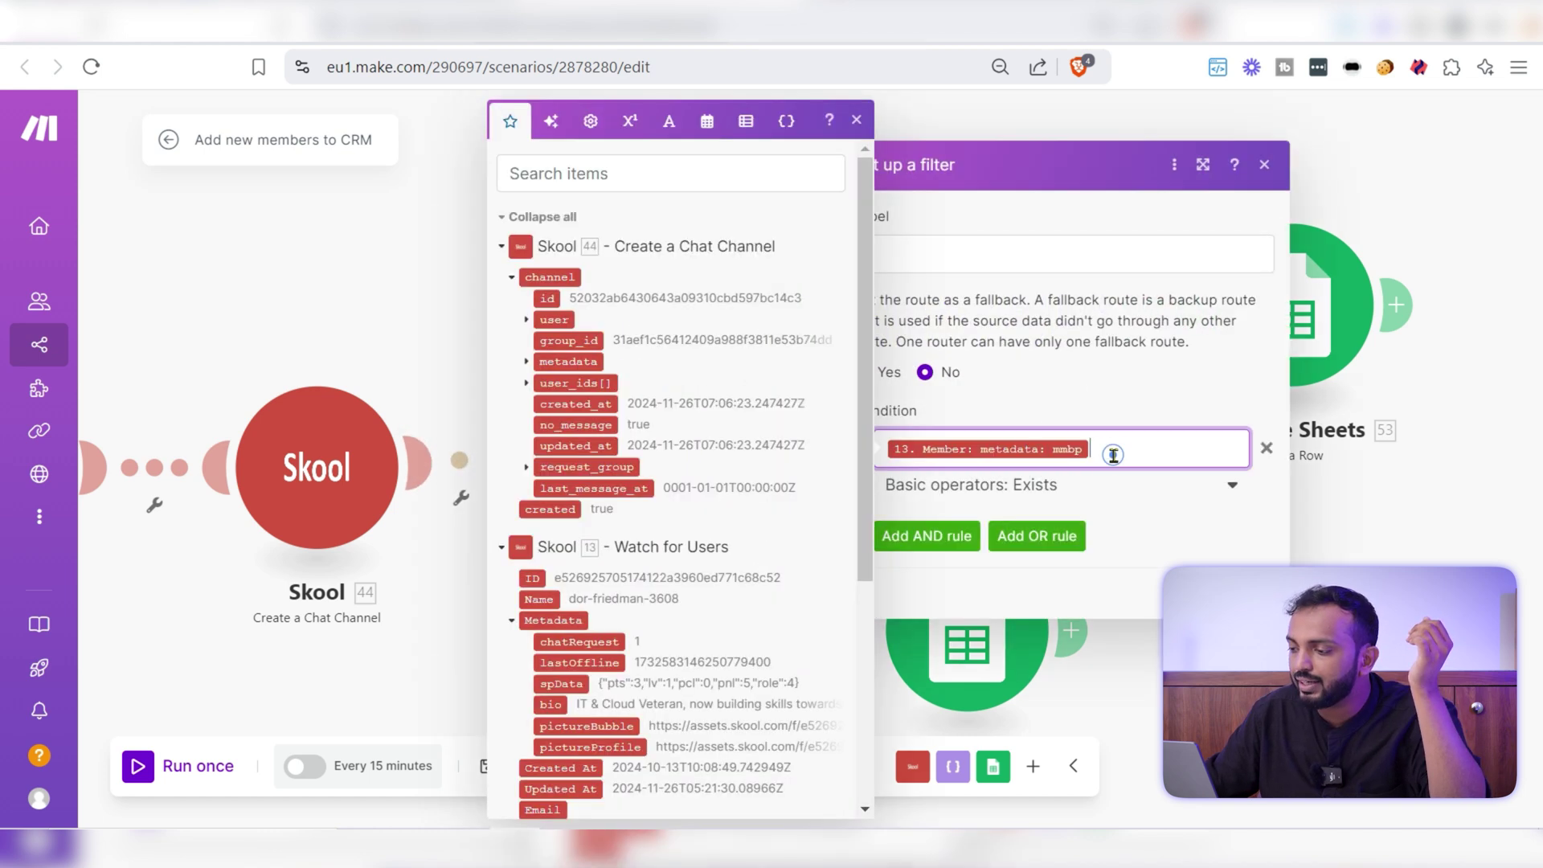
click(740, 183)
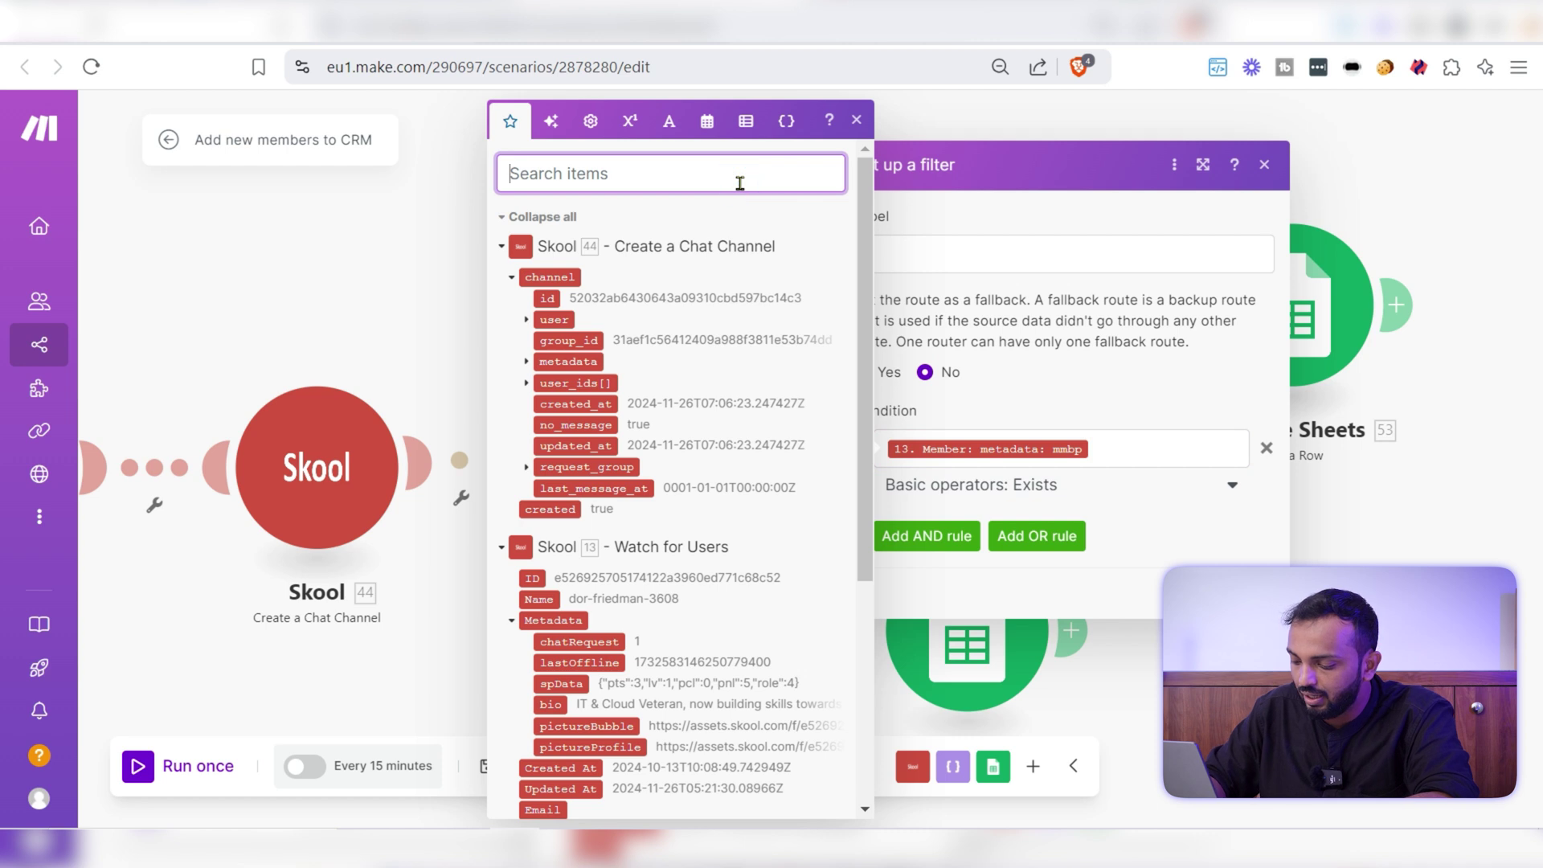
text(mmbp)
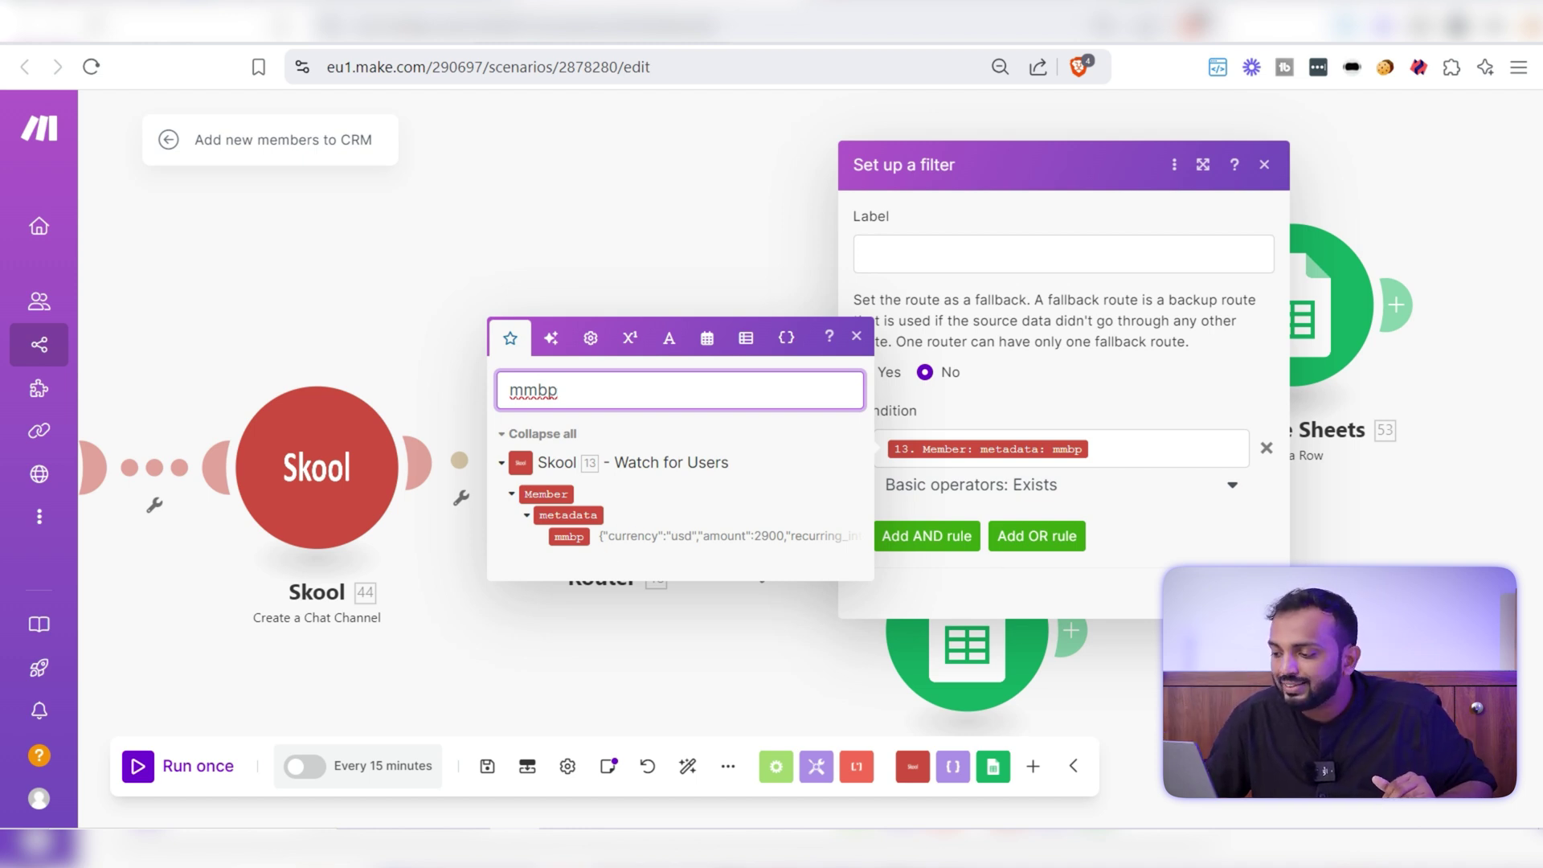
key(Escape)
Step: Open the Parse JSON module's settings and search the JSON modules for Parse JSON
click(935, 325)
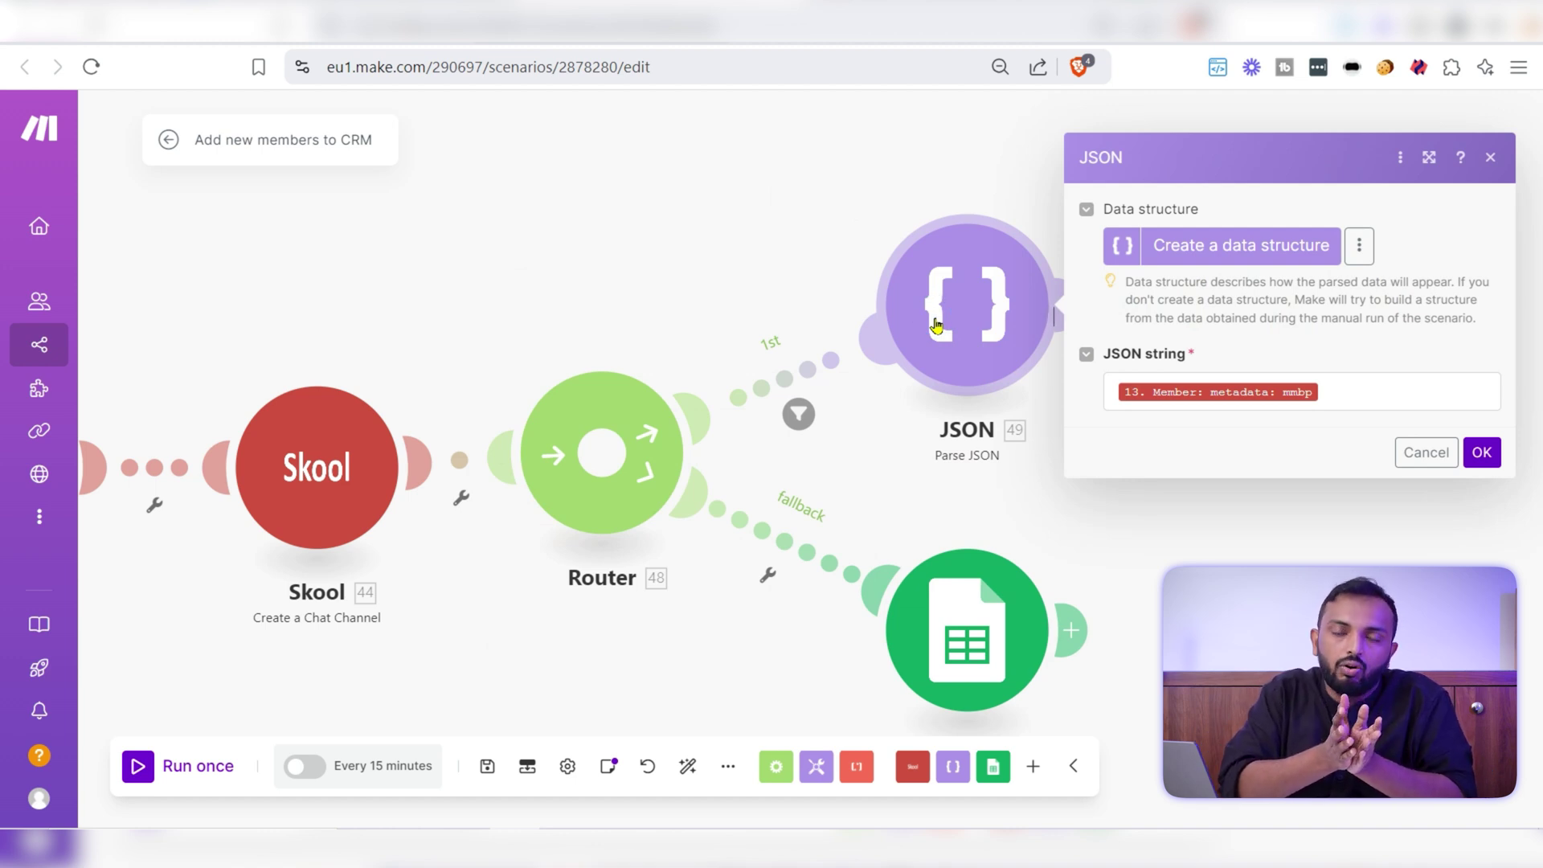
click(951, 770)
text(parse)
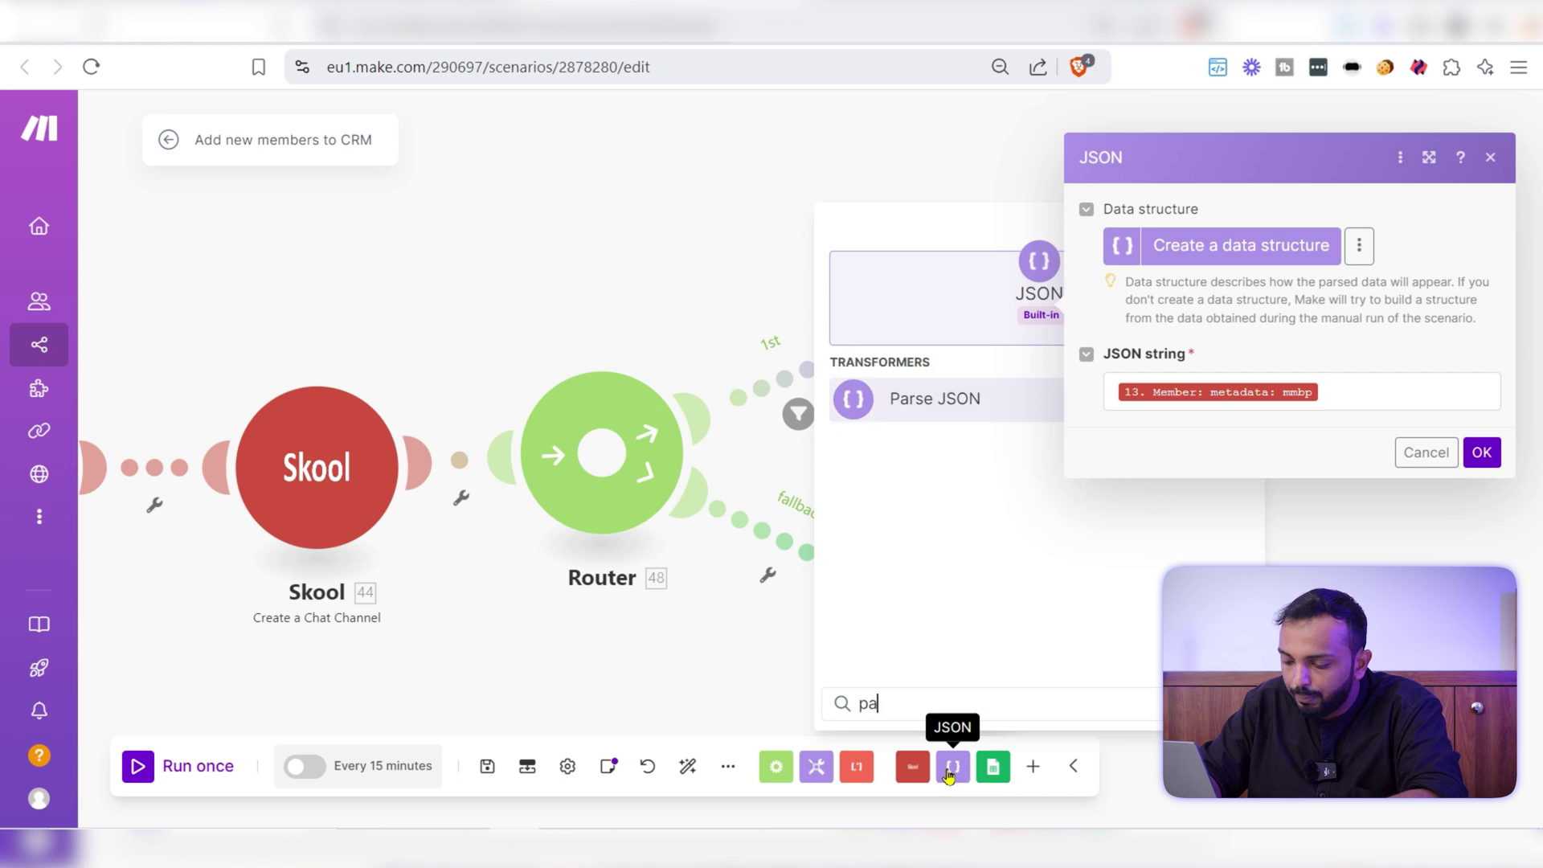
click(973, 407)
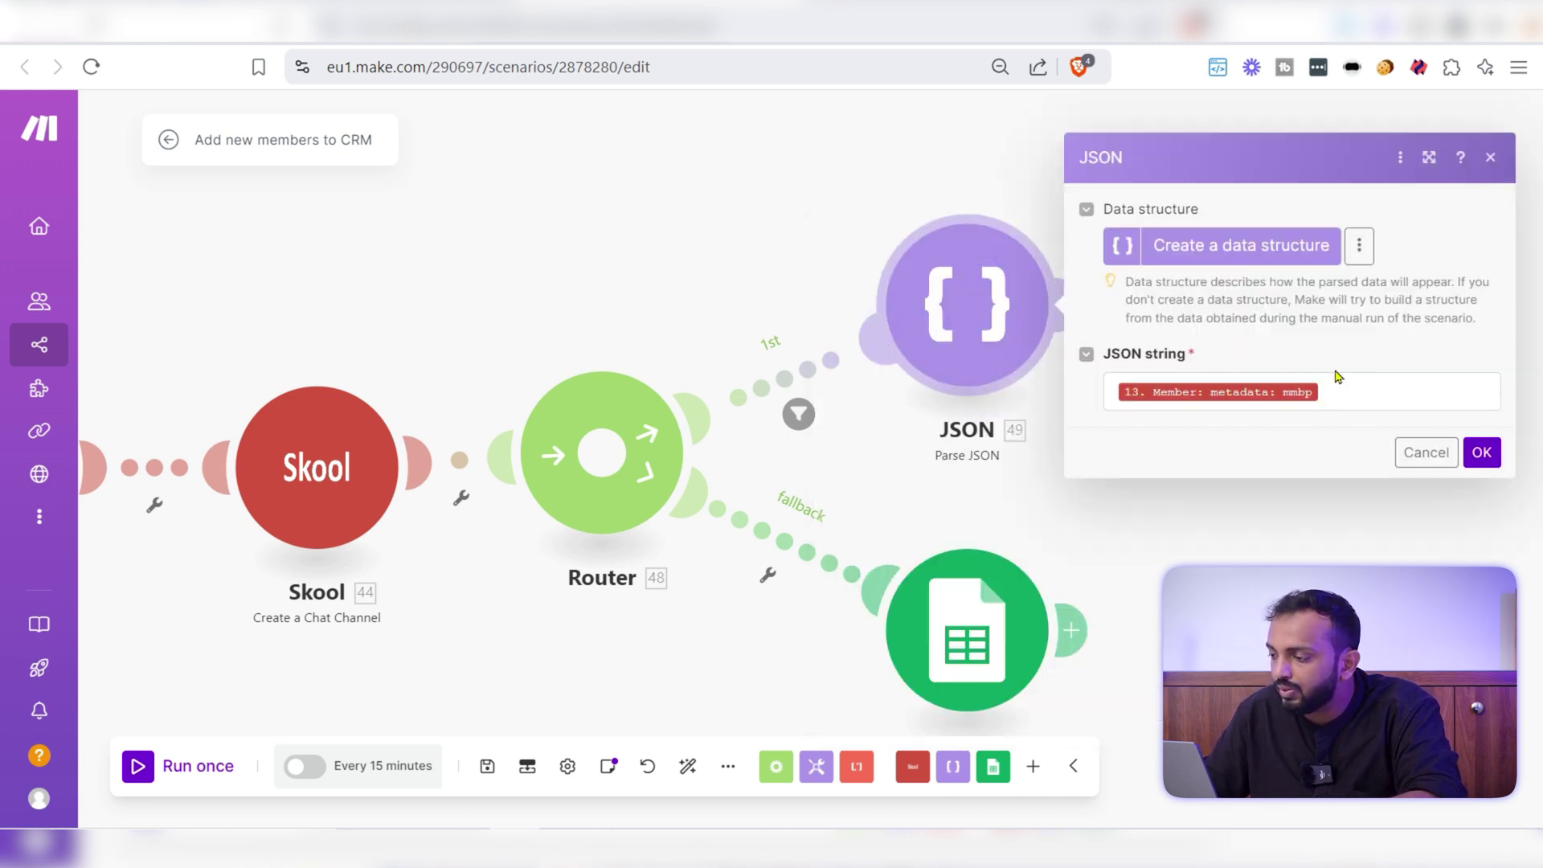
Step: Check the JSON string mapping in Parse JSON by searching the mappable items for "mmbp", and close the module without changes
click(1337, 377)
click(962, 170)
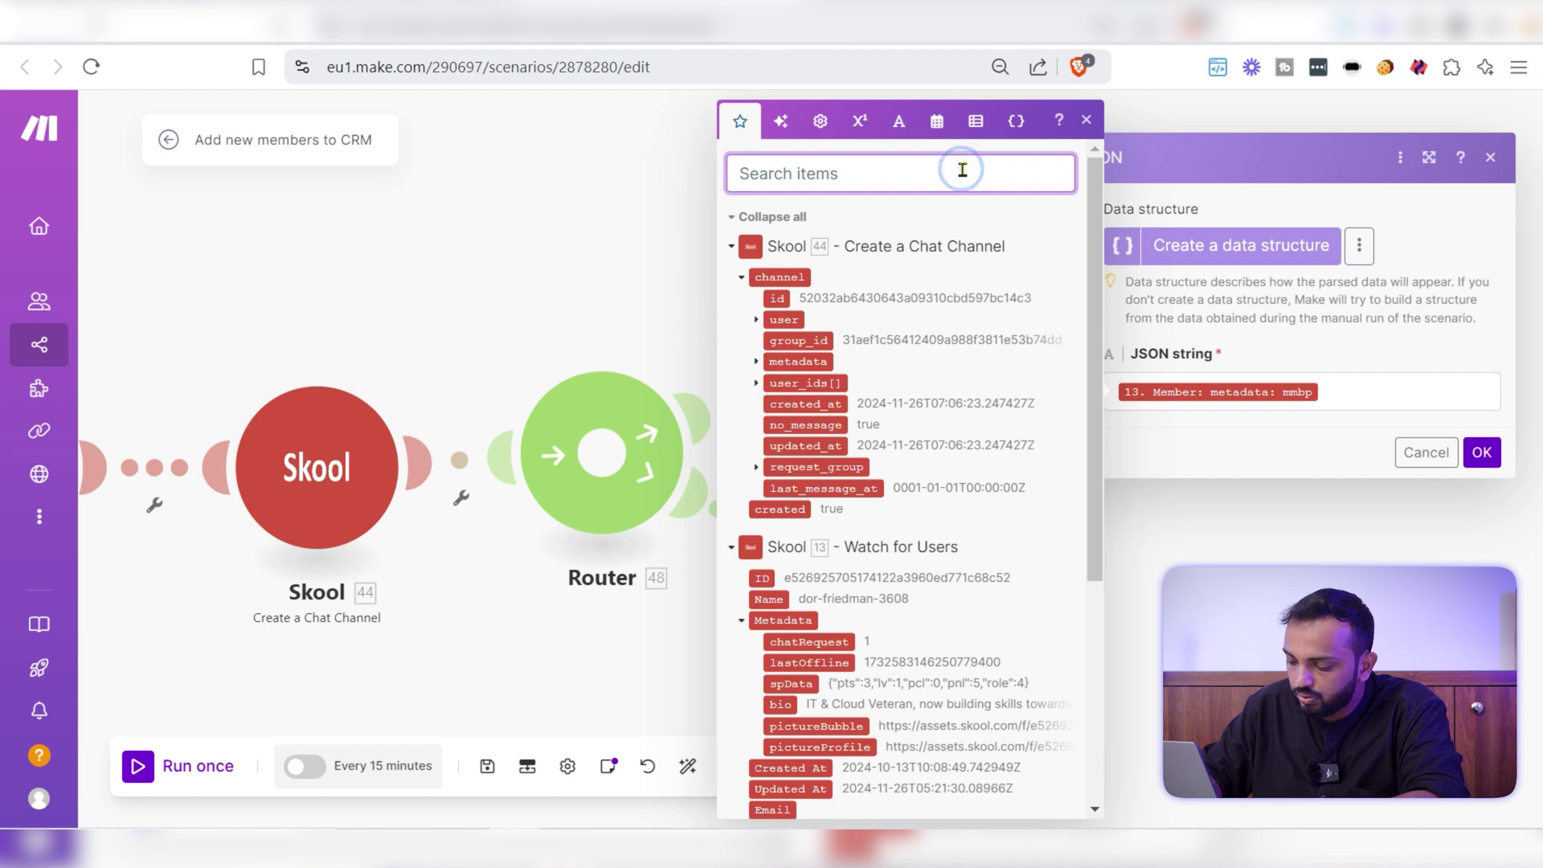
text(mmbp)
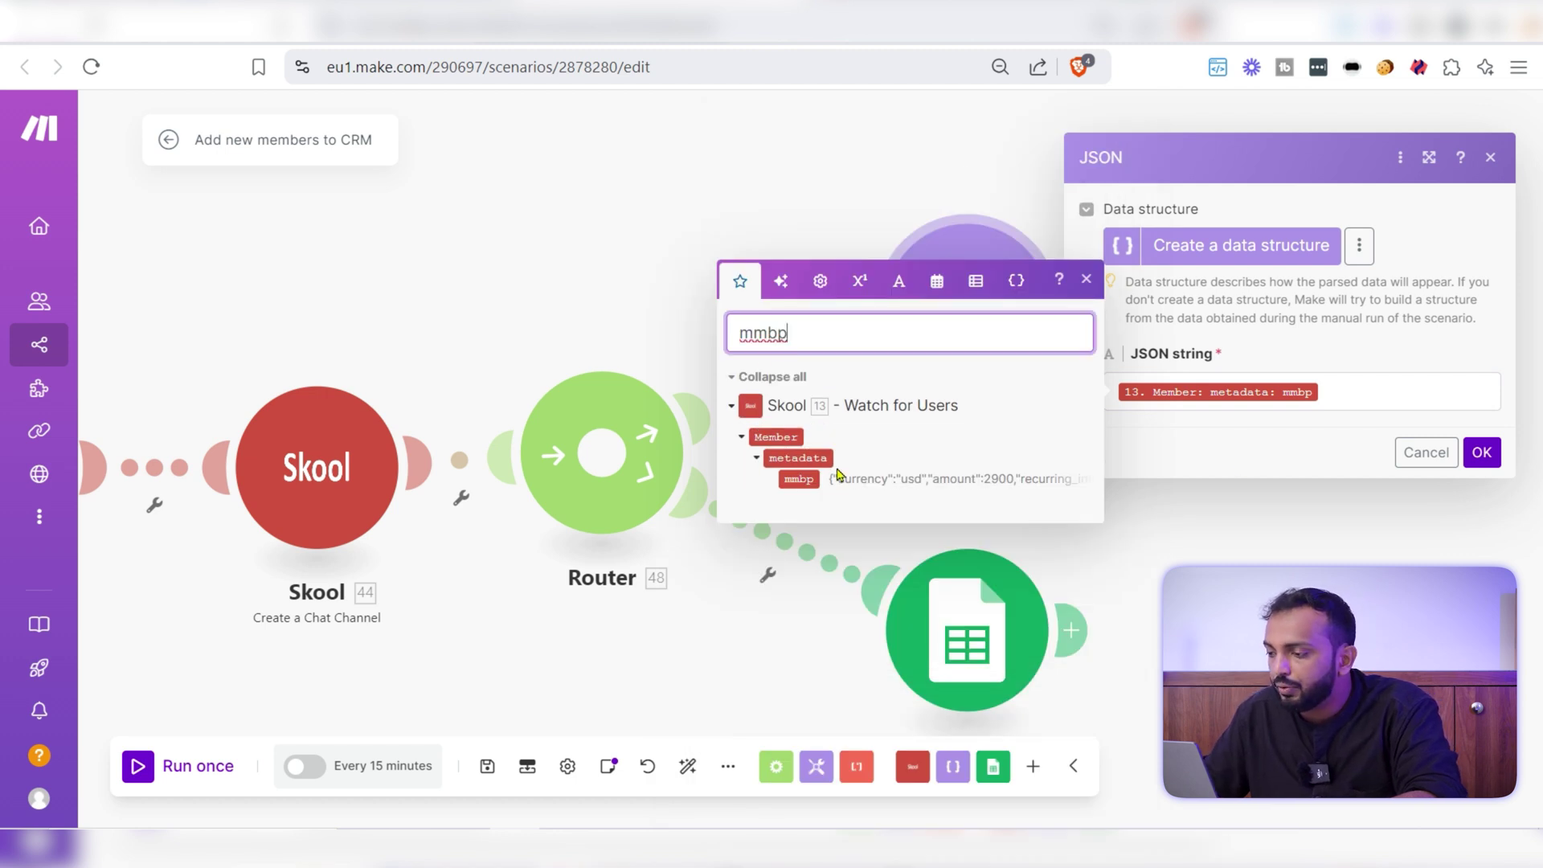
click(1423, 453)
Step: Examine the Amount (F) formula in the Add a Row module after Parse JSON
click(1281, 331)
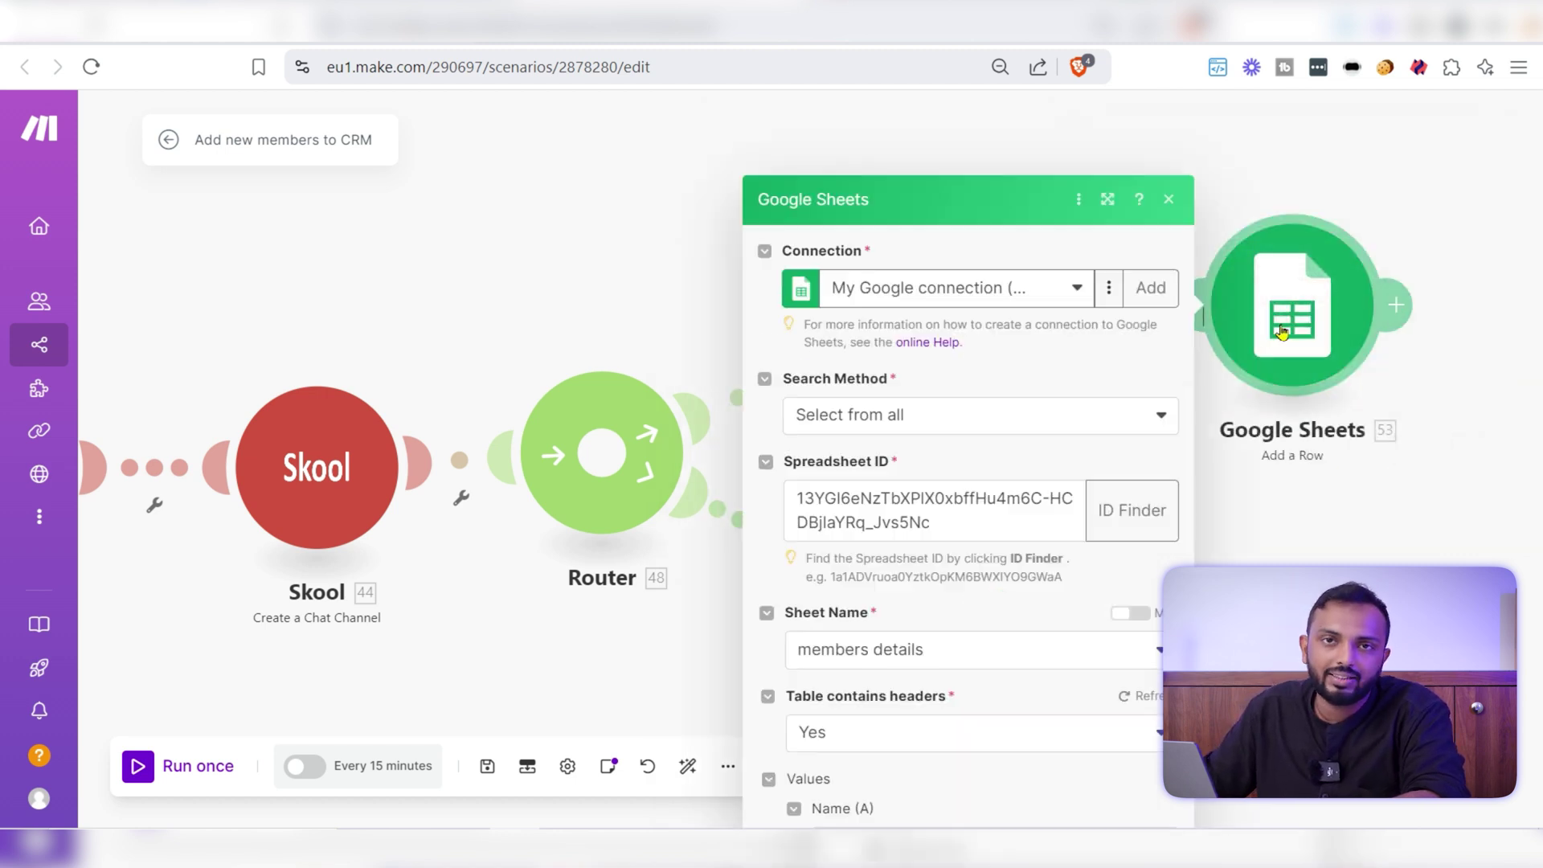
scroll(1103, 489, down, 10)
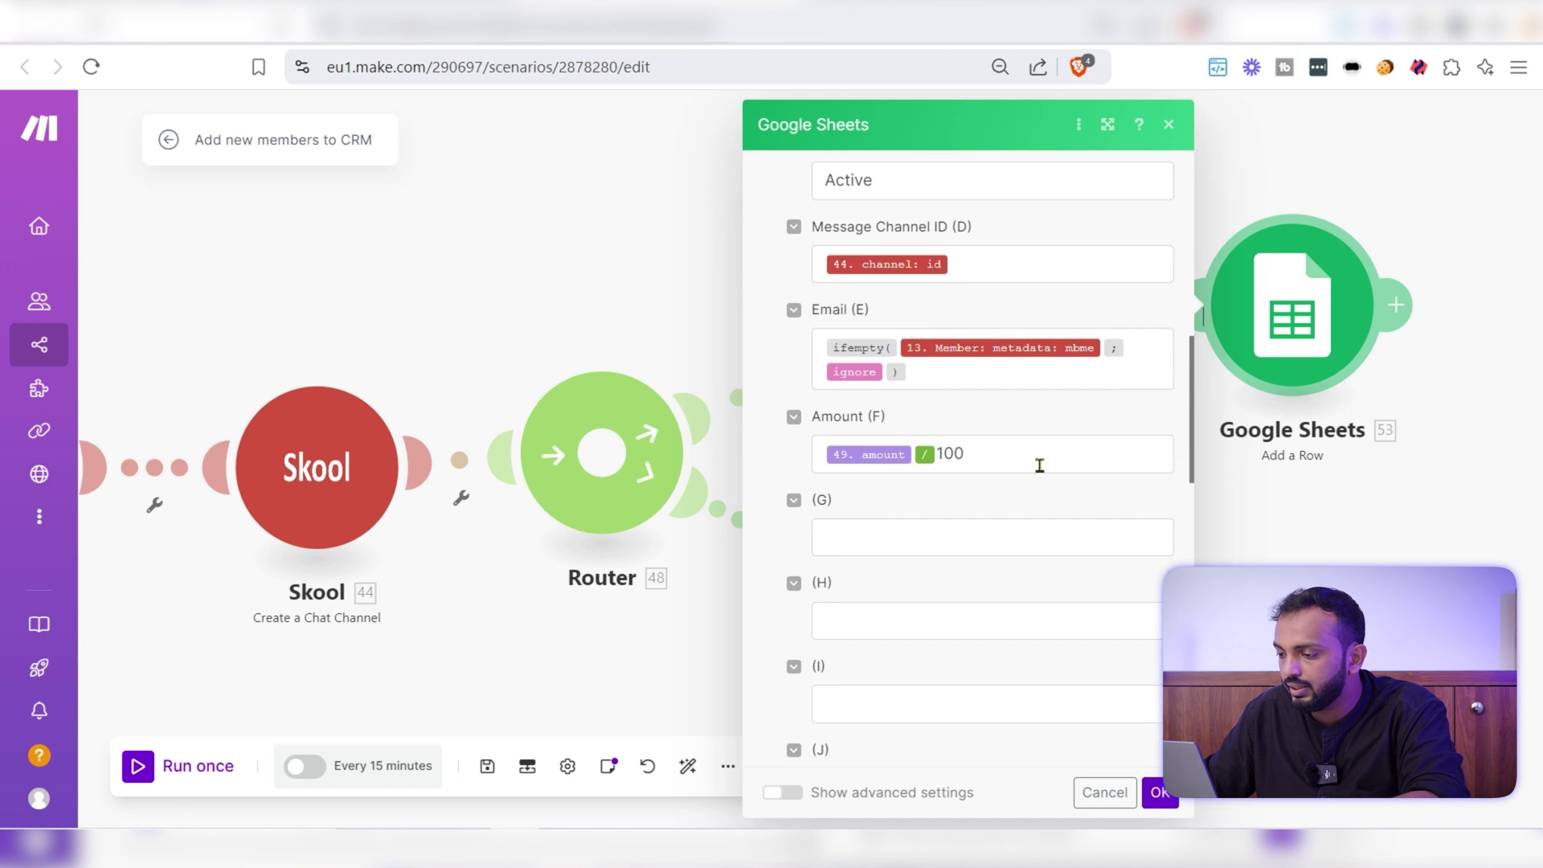
click(1039, 465)
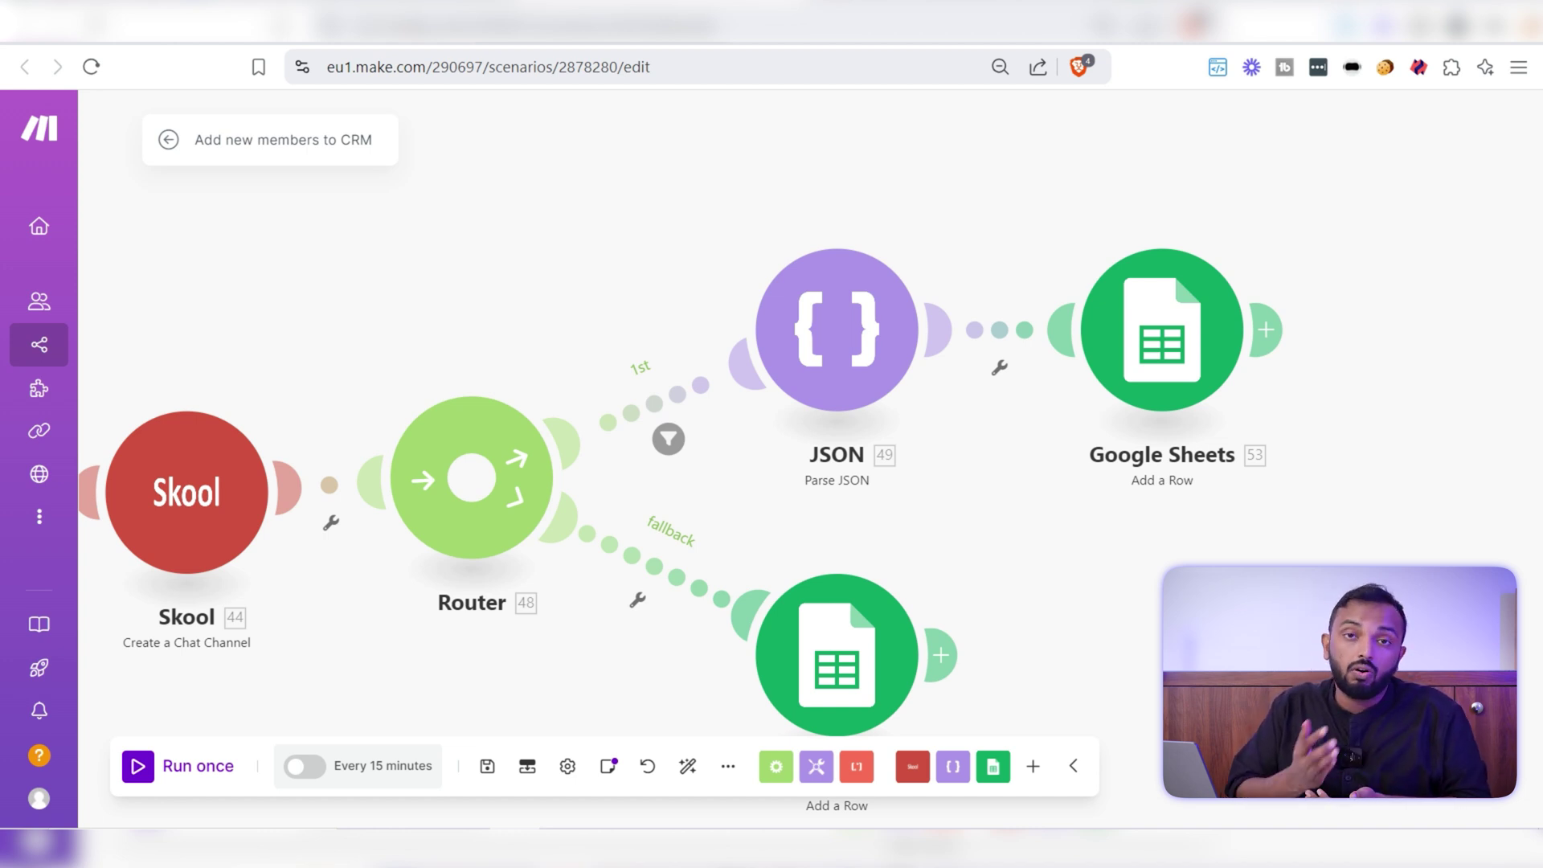
Step: Examine the fallback route's filter settings and the value mappings of the Add a Row module on that route
click(637, 561)
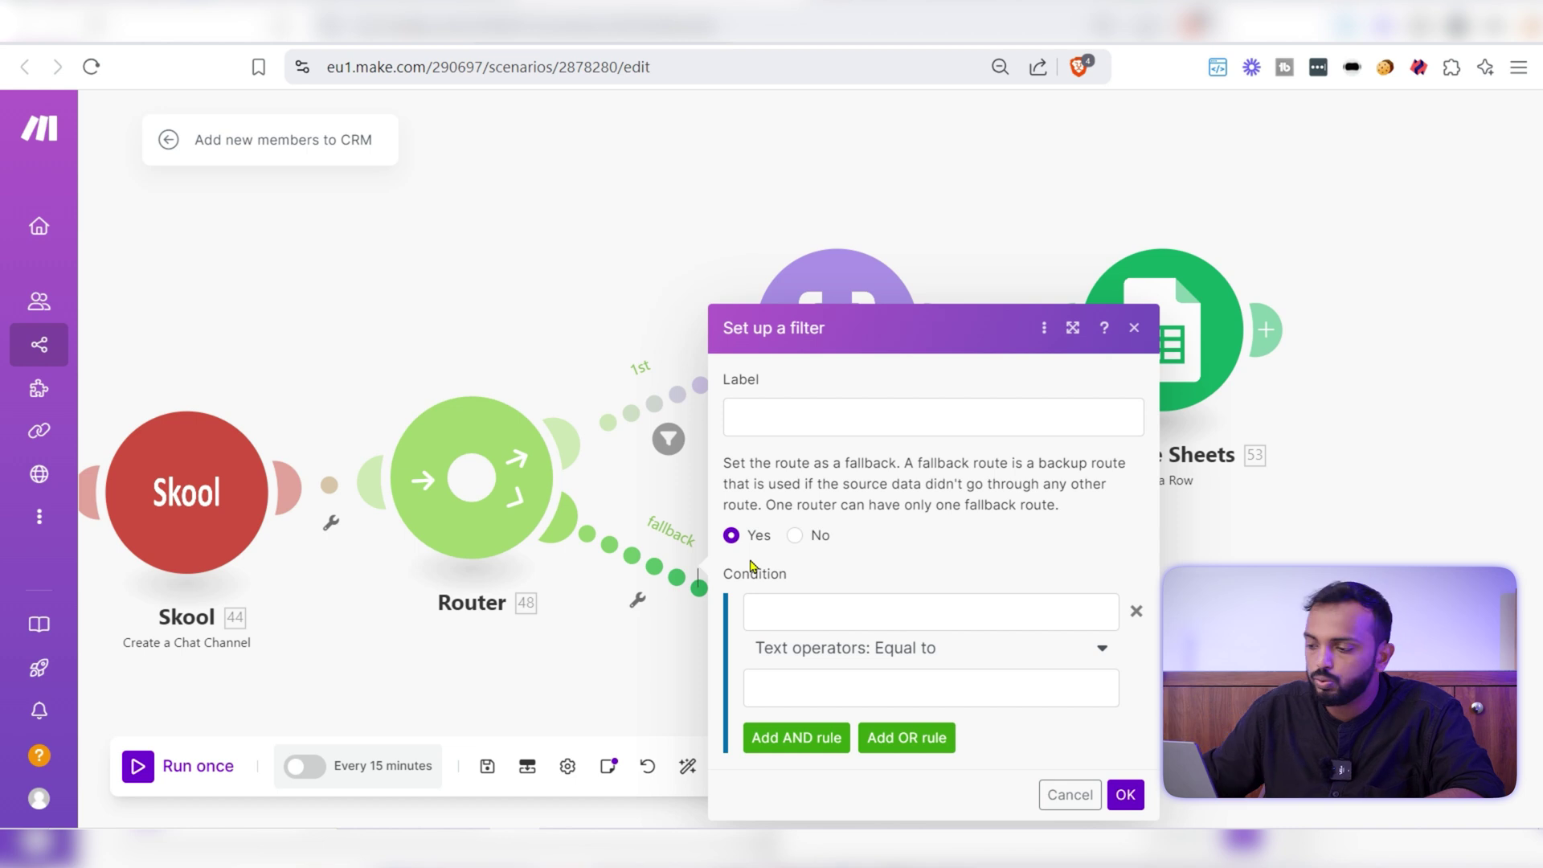
click(633, 630)
click(828, 643)
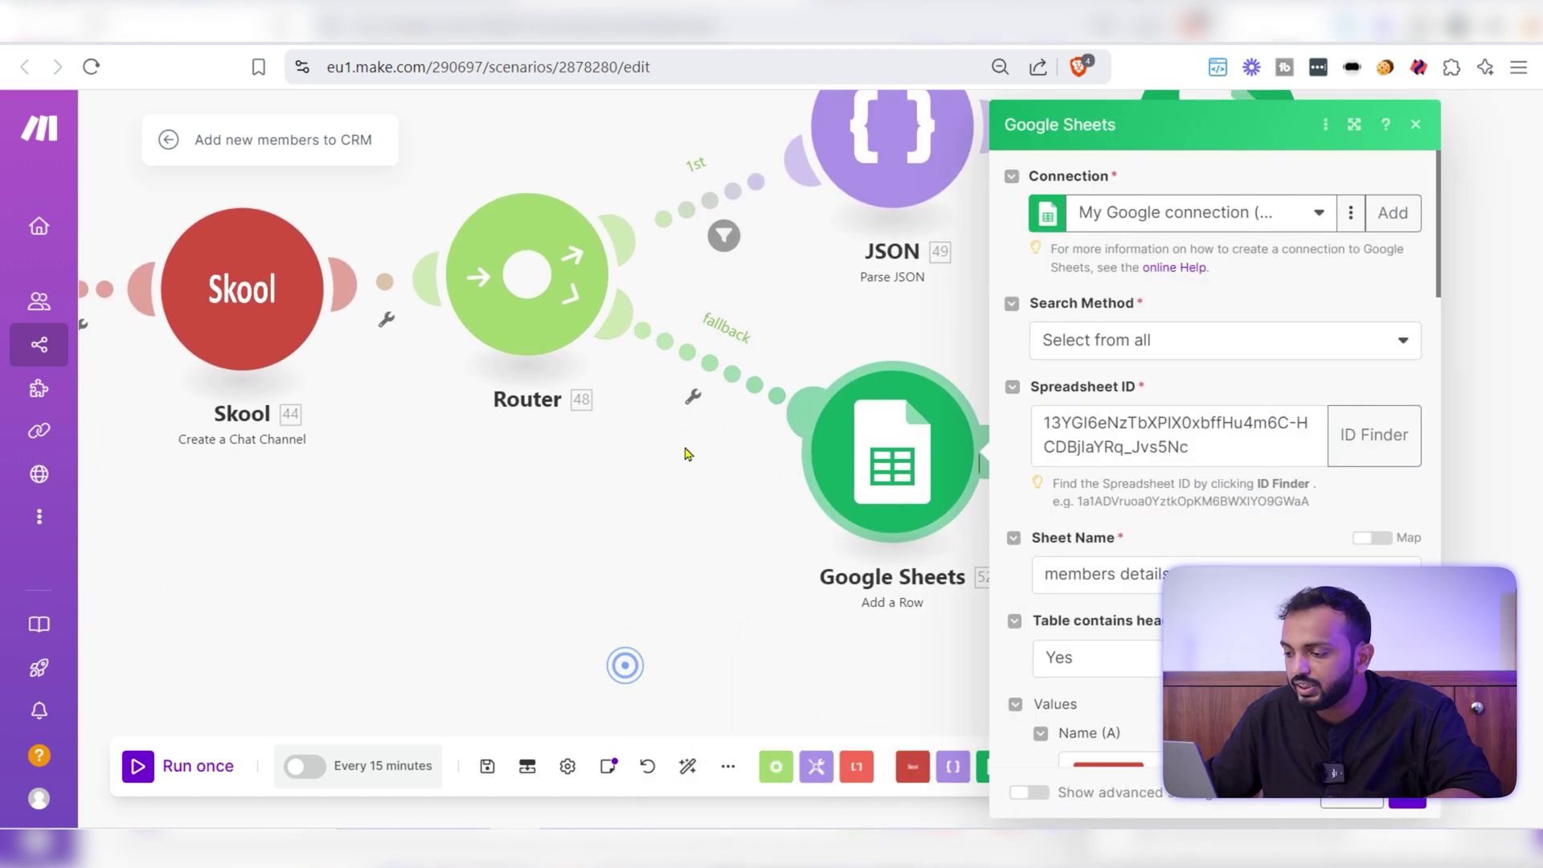
scroll(1194, 506, down, 8)
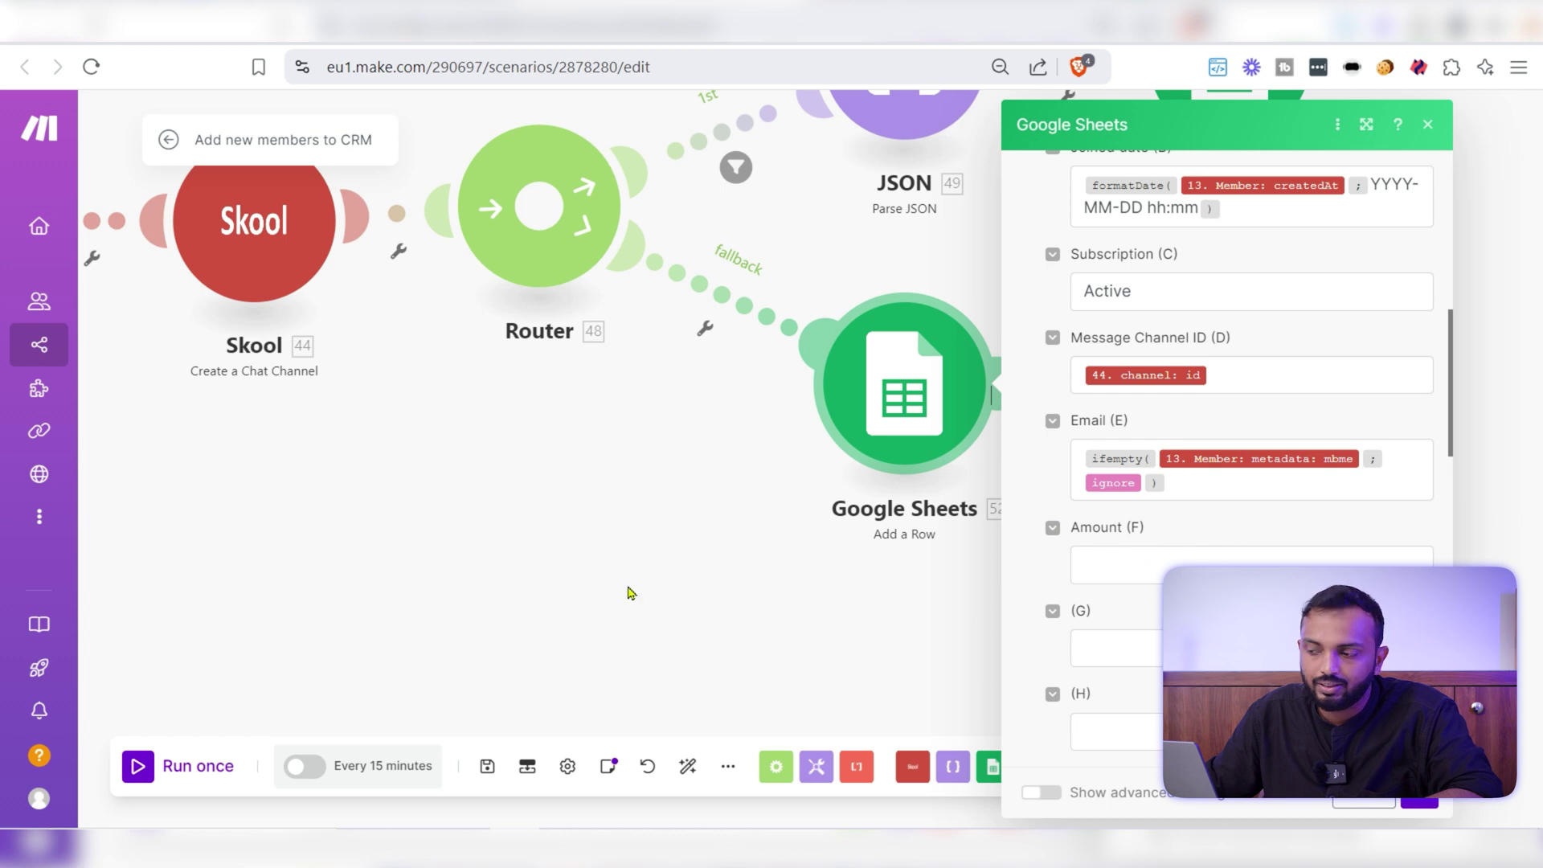
click(579, 593)
drag(396, 517, 601, 629)
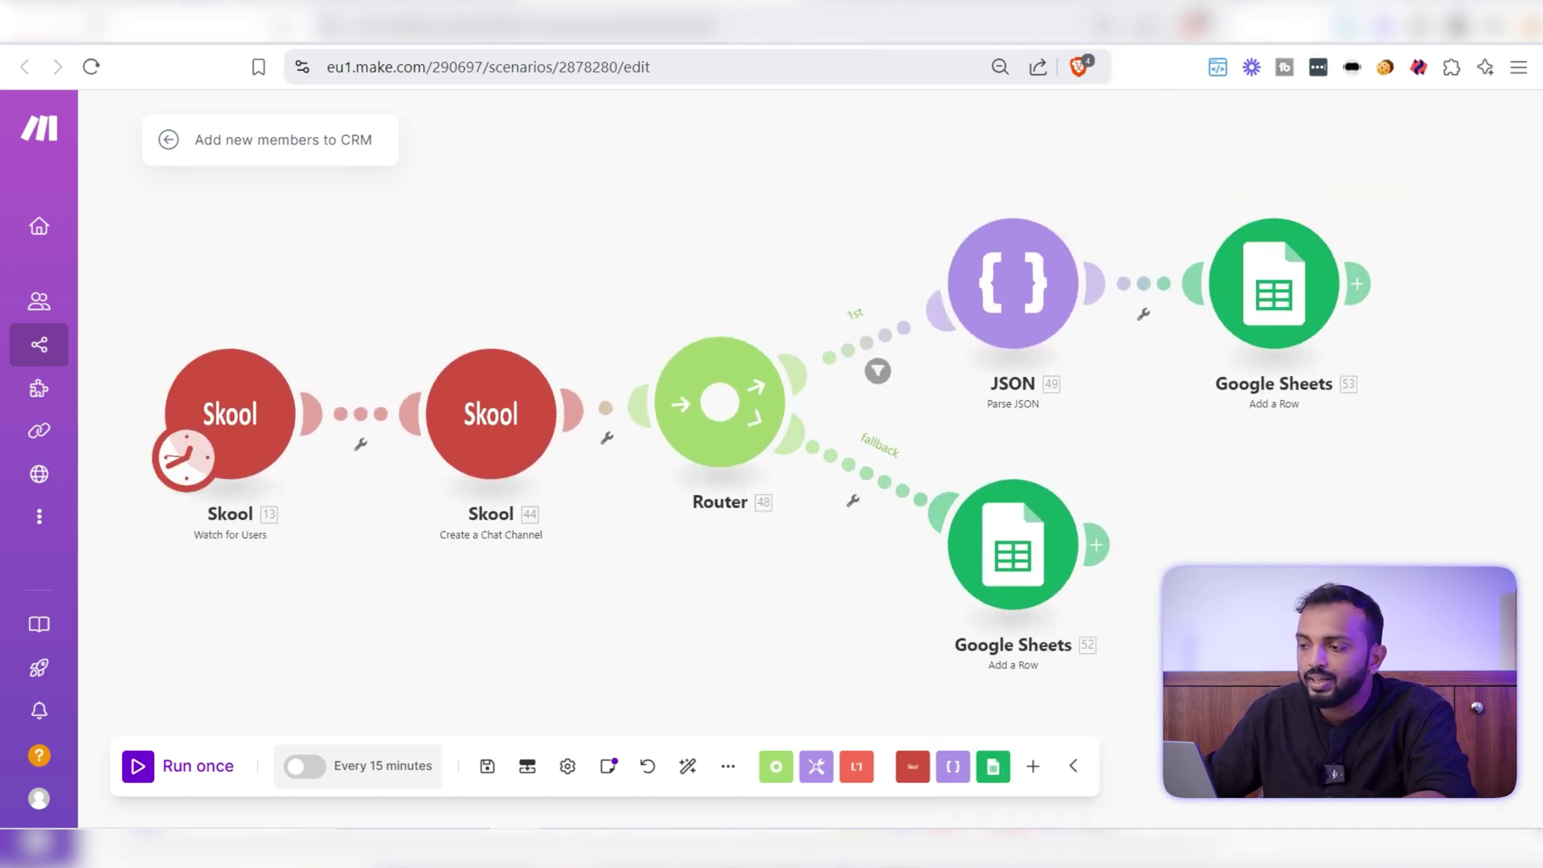
Step: Go to the empty rows below the member list in the Skool members sheet, and run the Make scenario from Watch for Users
click(1117, 40)
scroll(331, 511, down, 20)
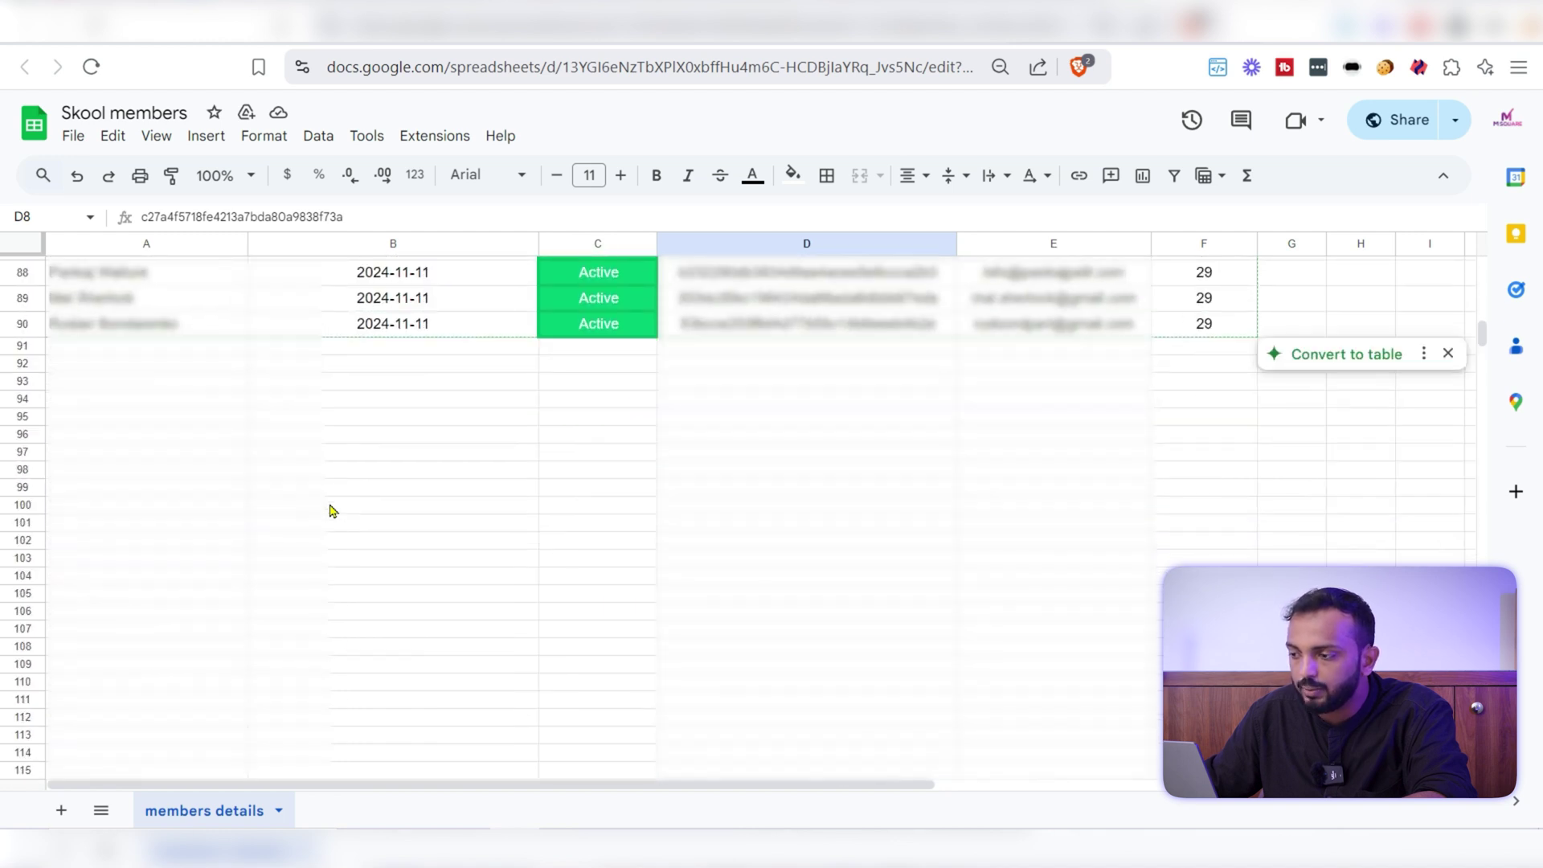
click(330, 511)
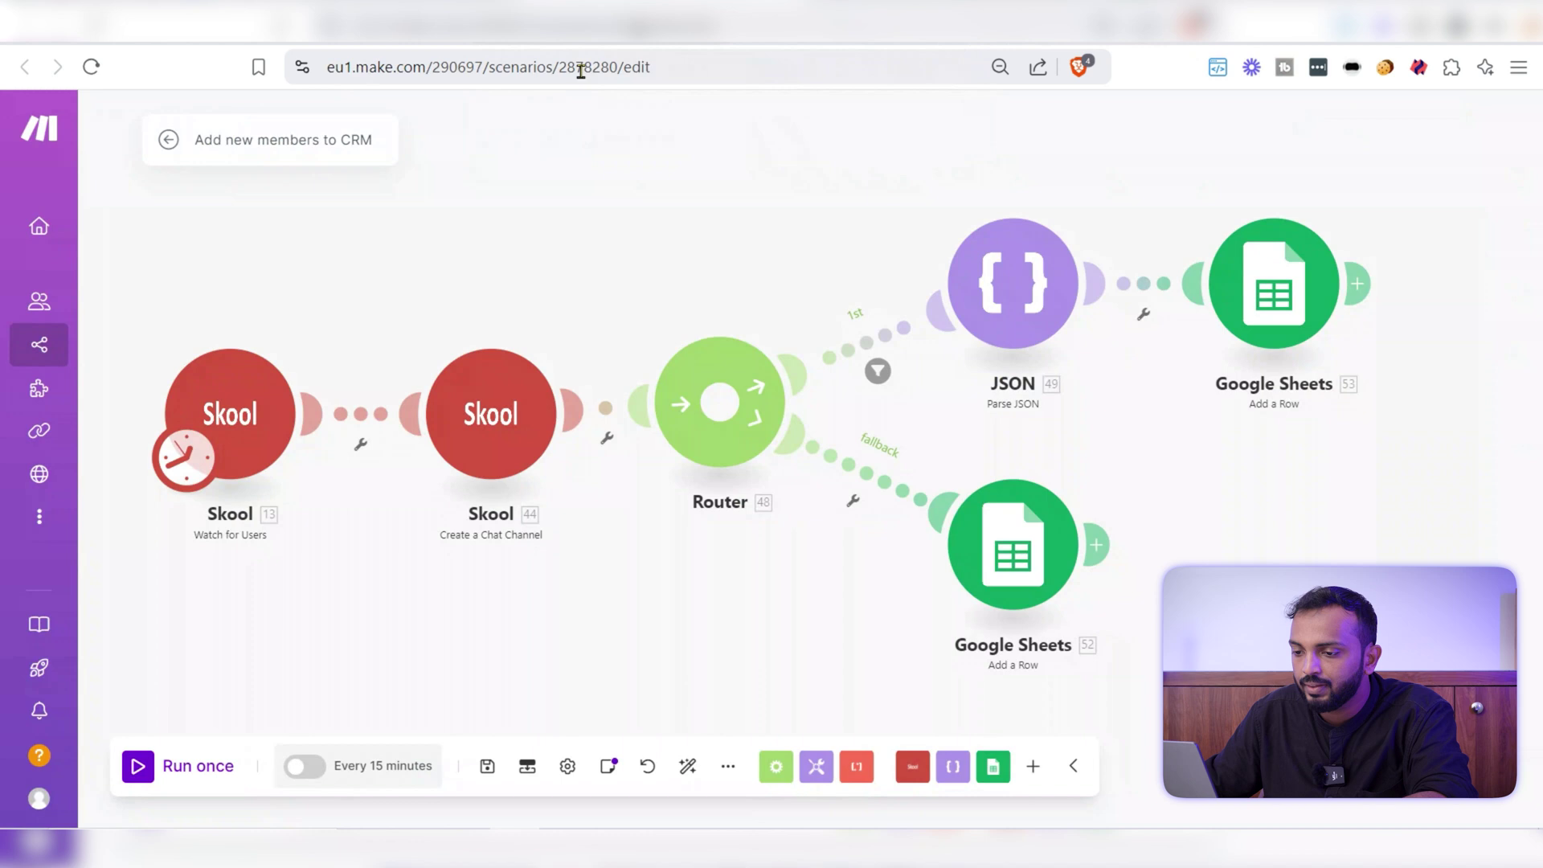
right_click(237, 407)
click(324, 488)
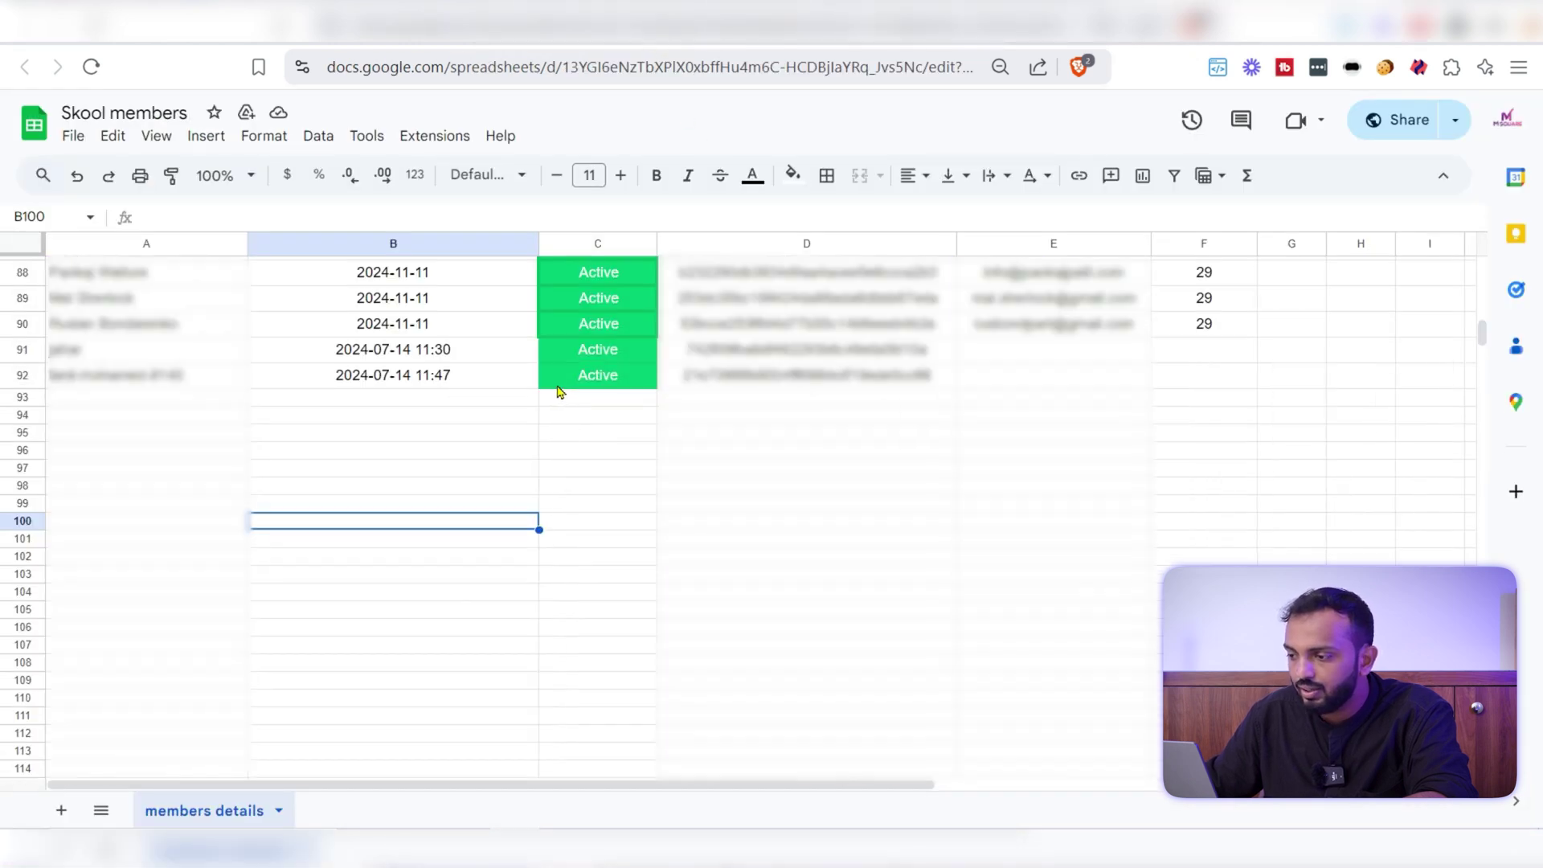
Step: Inspect the names and message channel IDs in rows 91 and 92 of the members details sheet
click(186, 348)
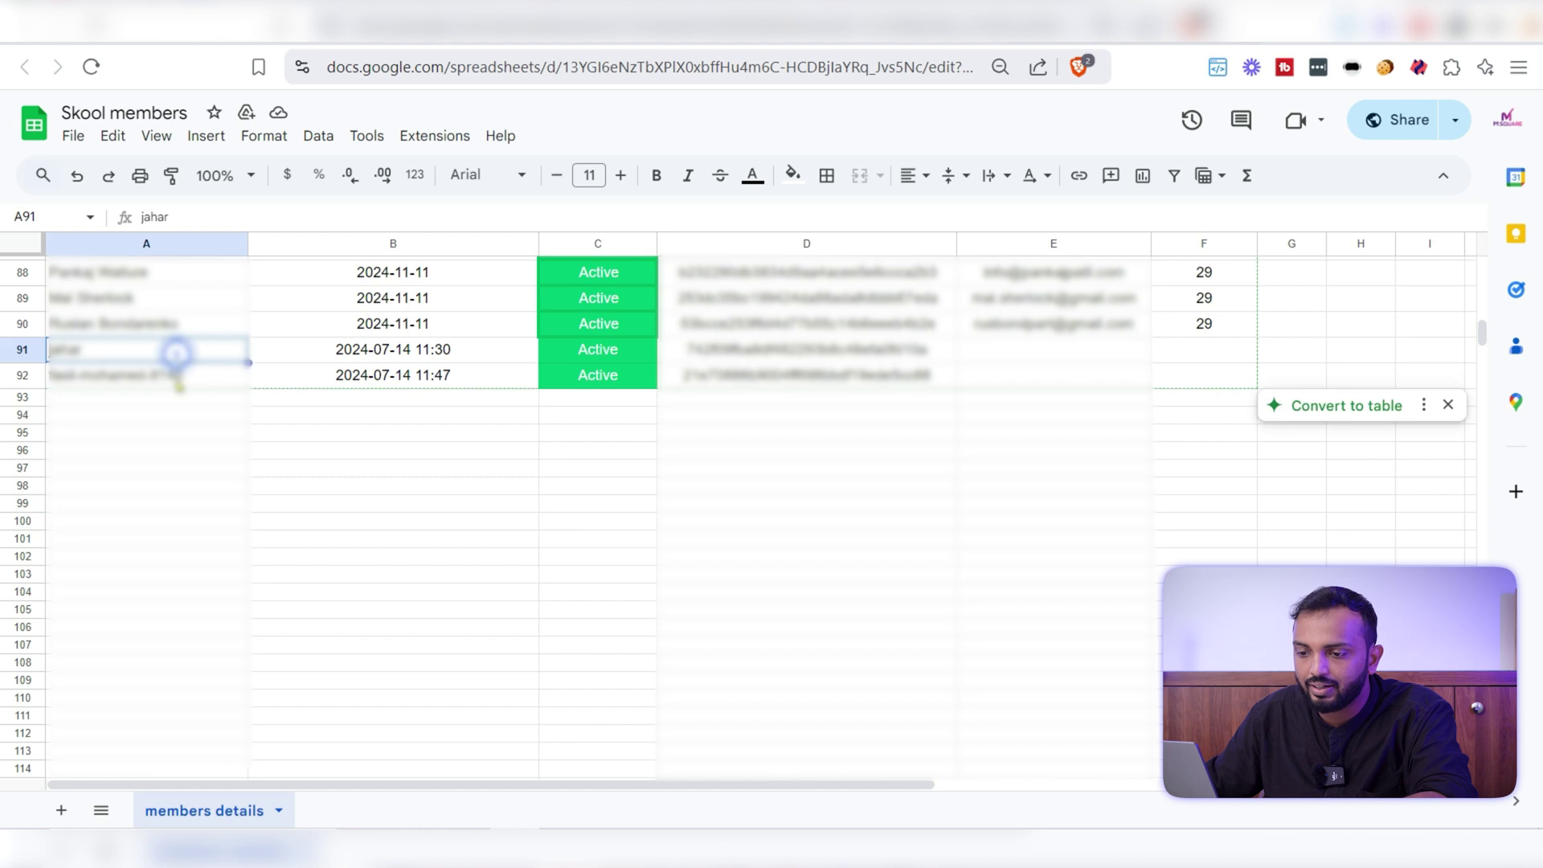
click(175, 374)
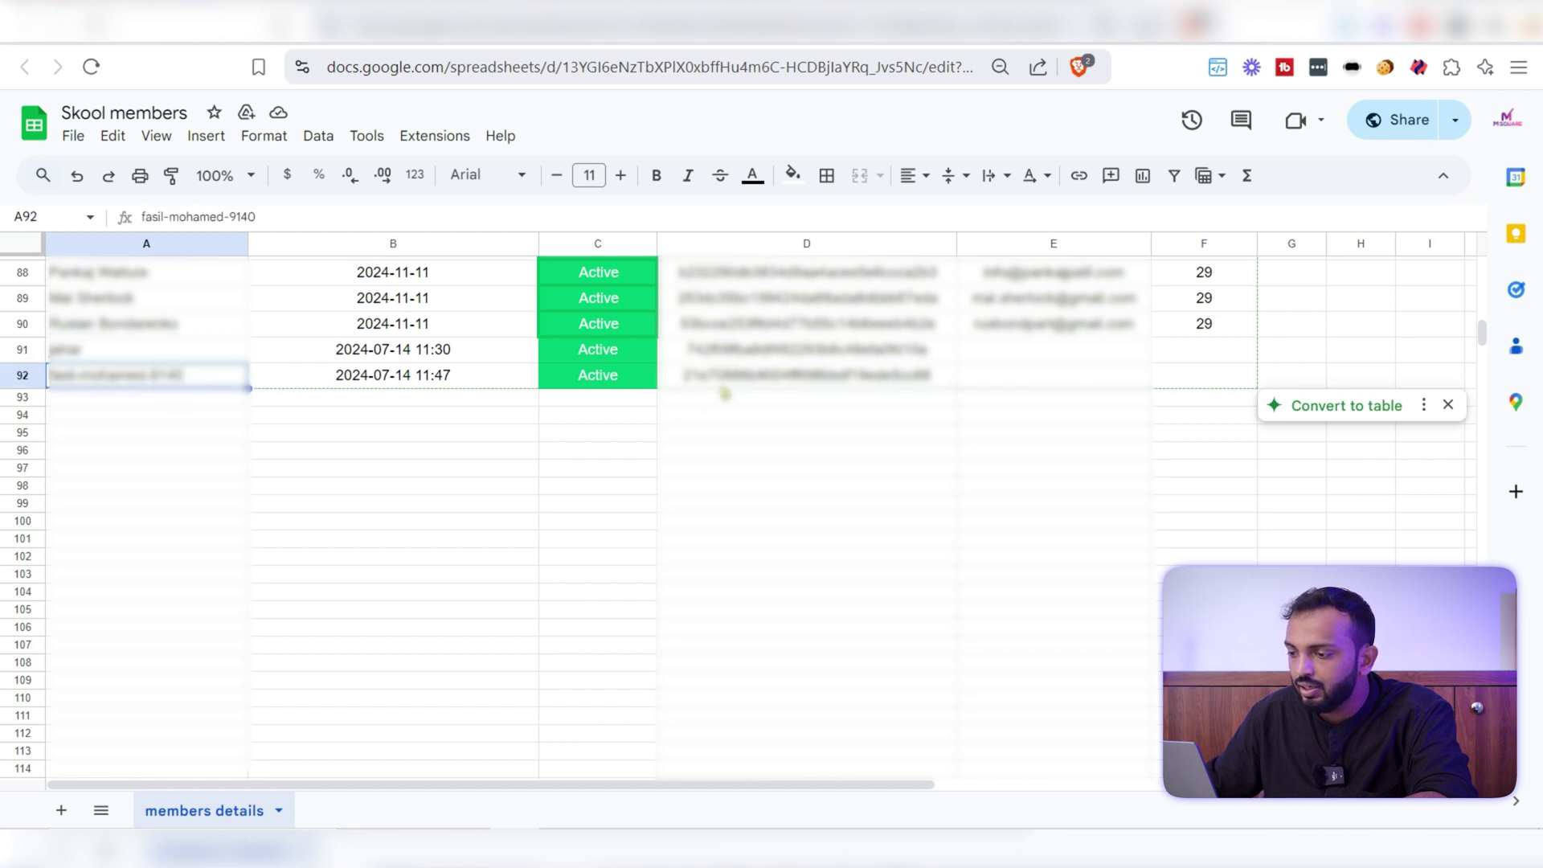
click(753, 356)
click(755, 380)
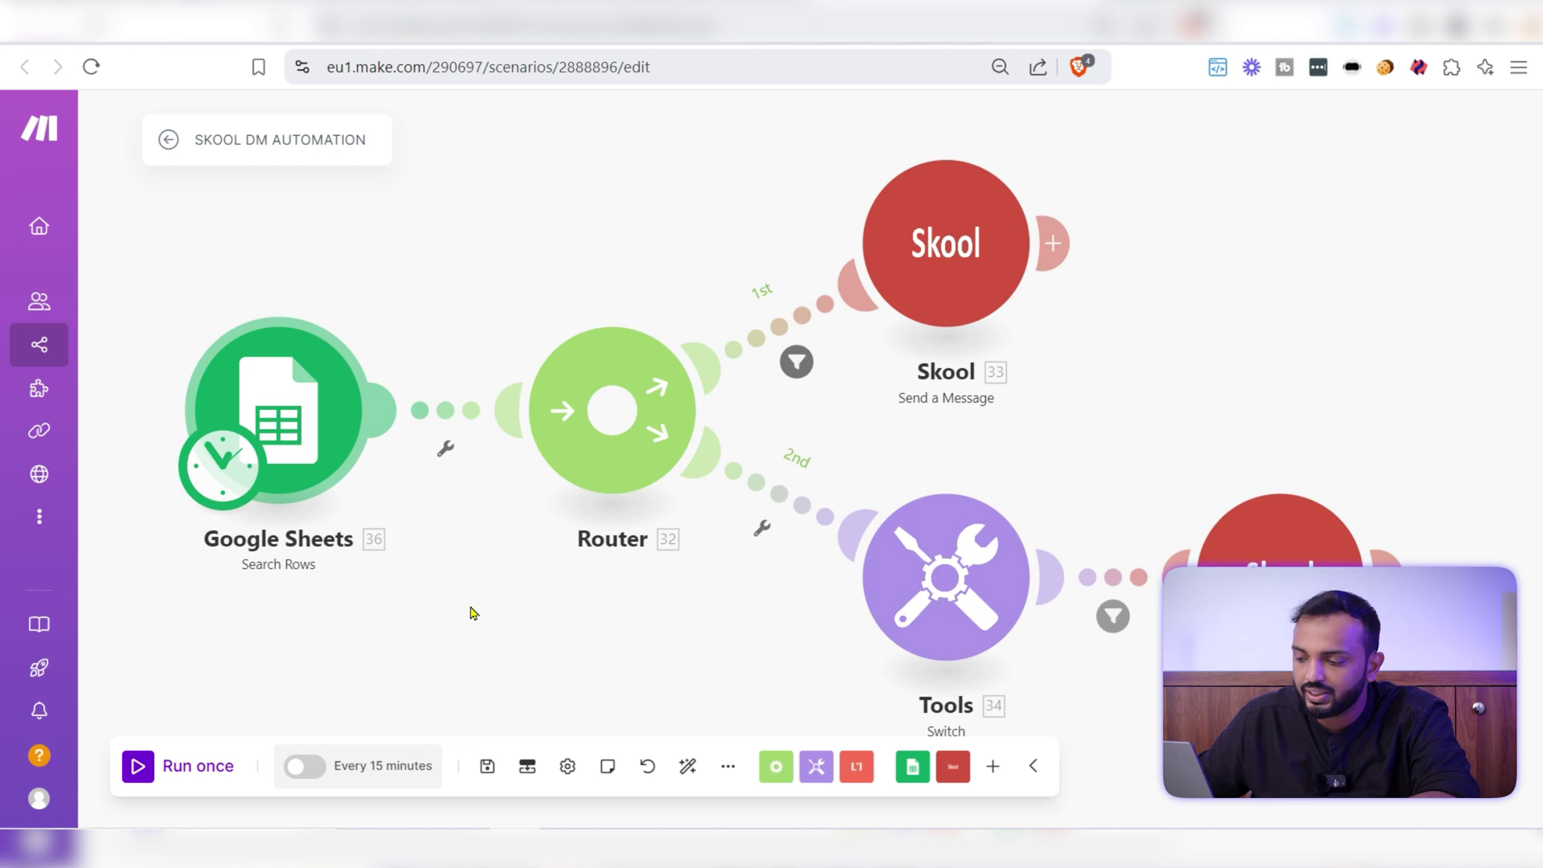
Step: Look up the Search Rows module among the Google Sheets modules
click(911, 770)
text(sear)
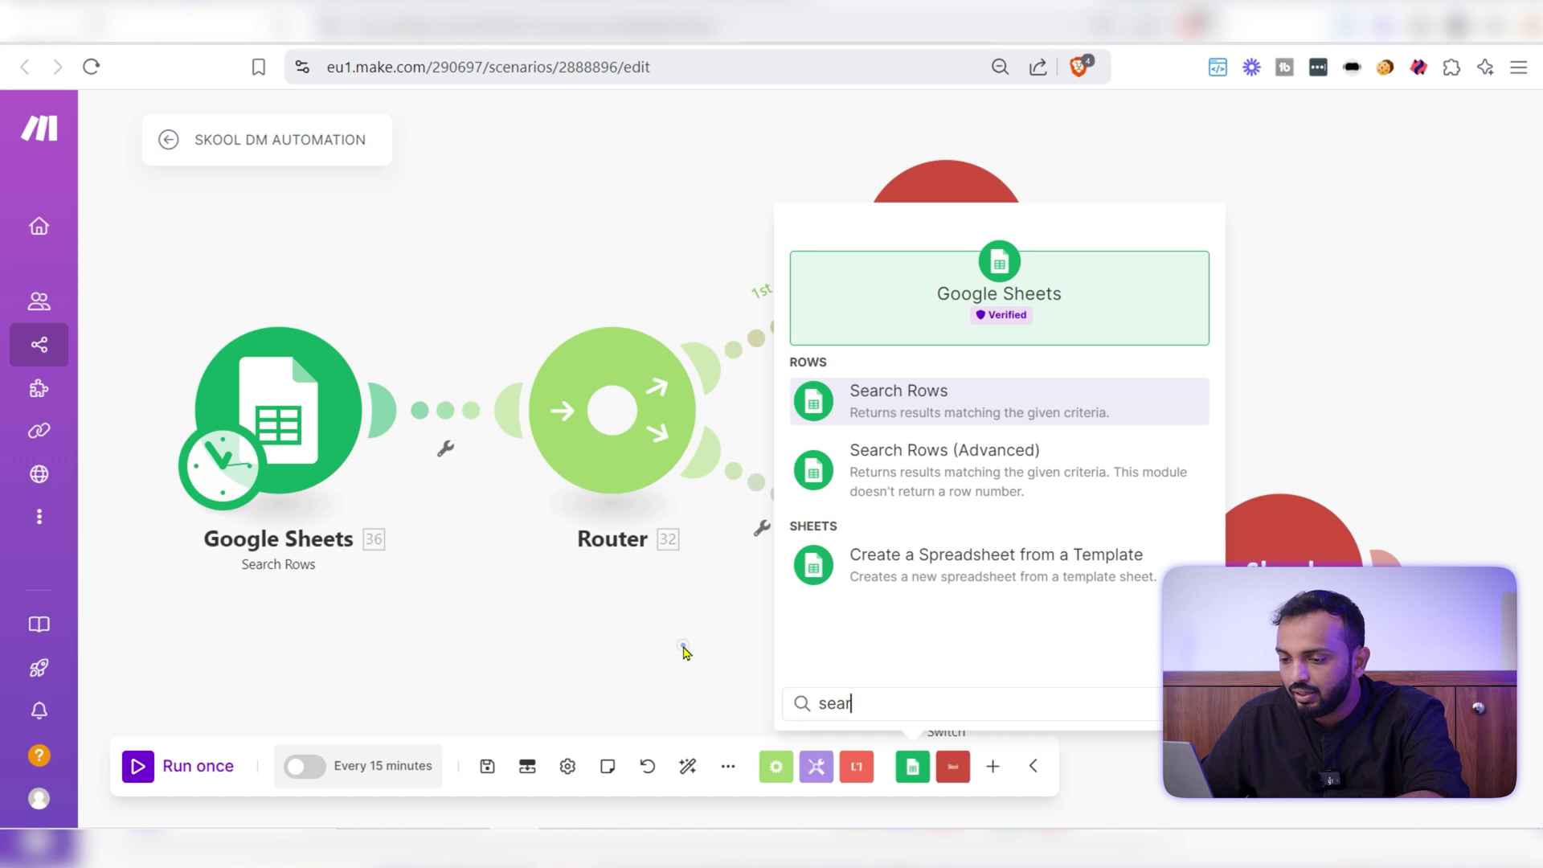
click(683, 649)
Step: Examine the Search Rows module's spreadsheet, sheet name, column range and Joined date (B) filter settings
click(290, 415)
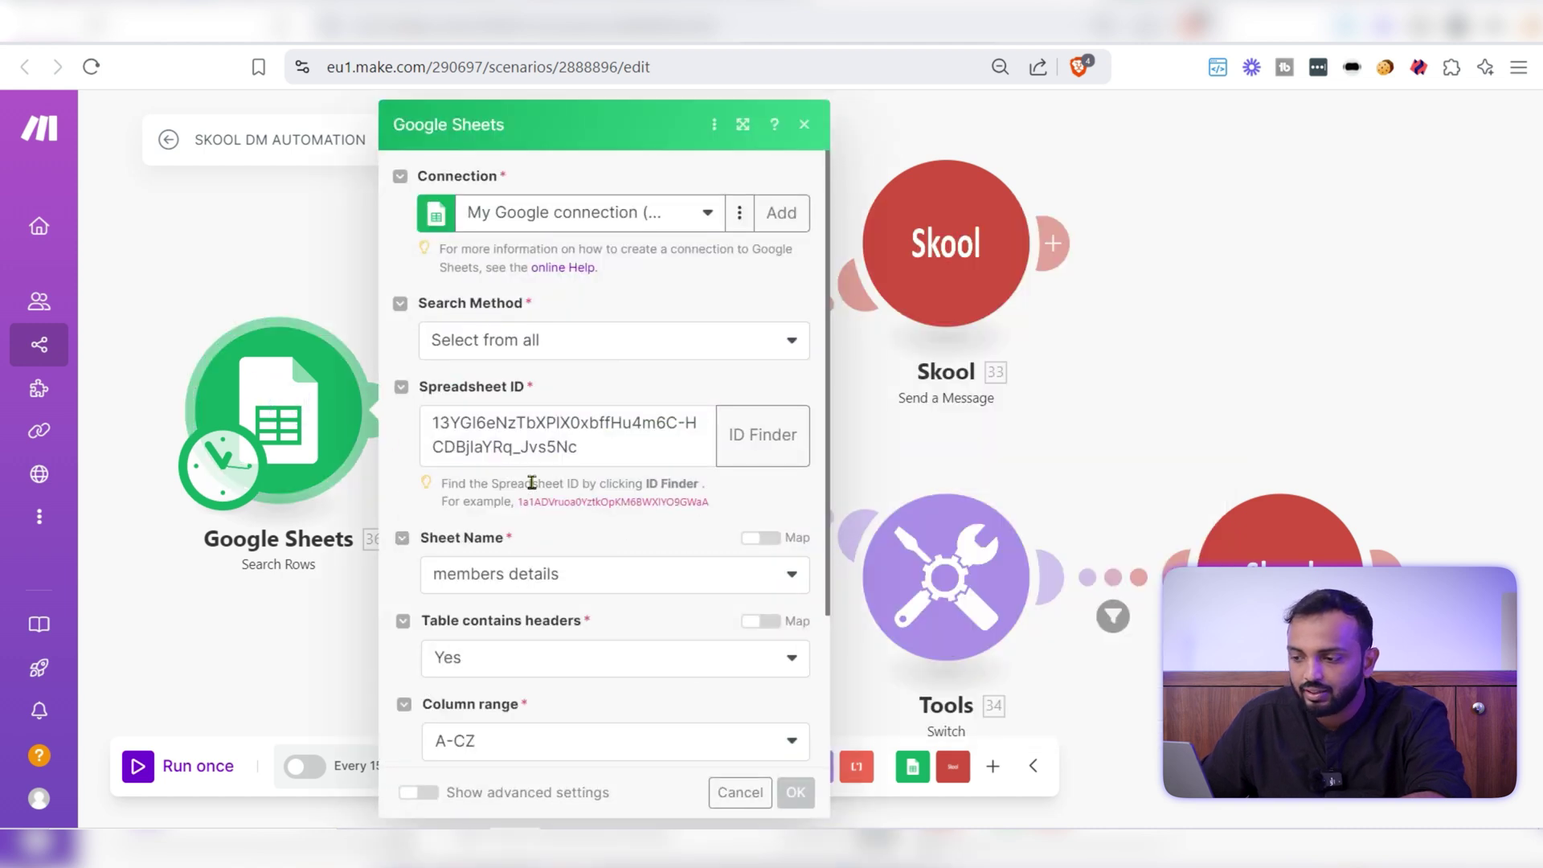
scroll(532, 482, down, 2)
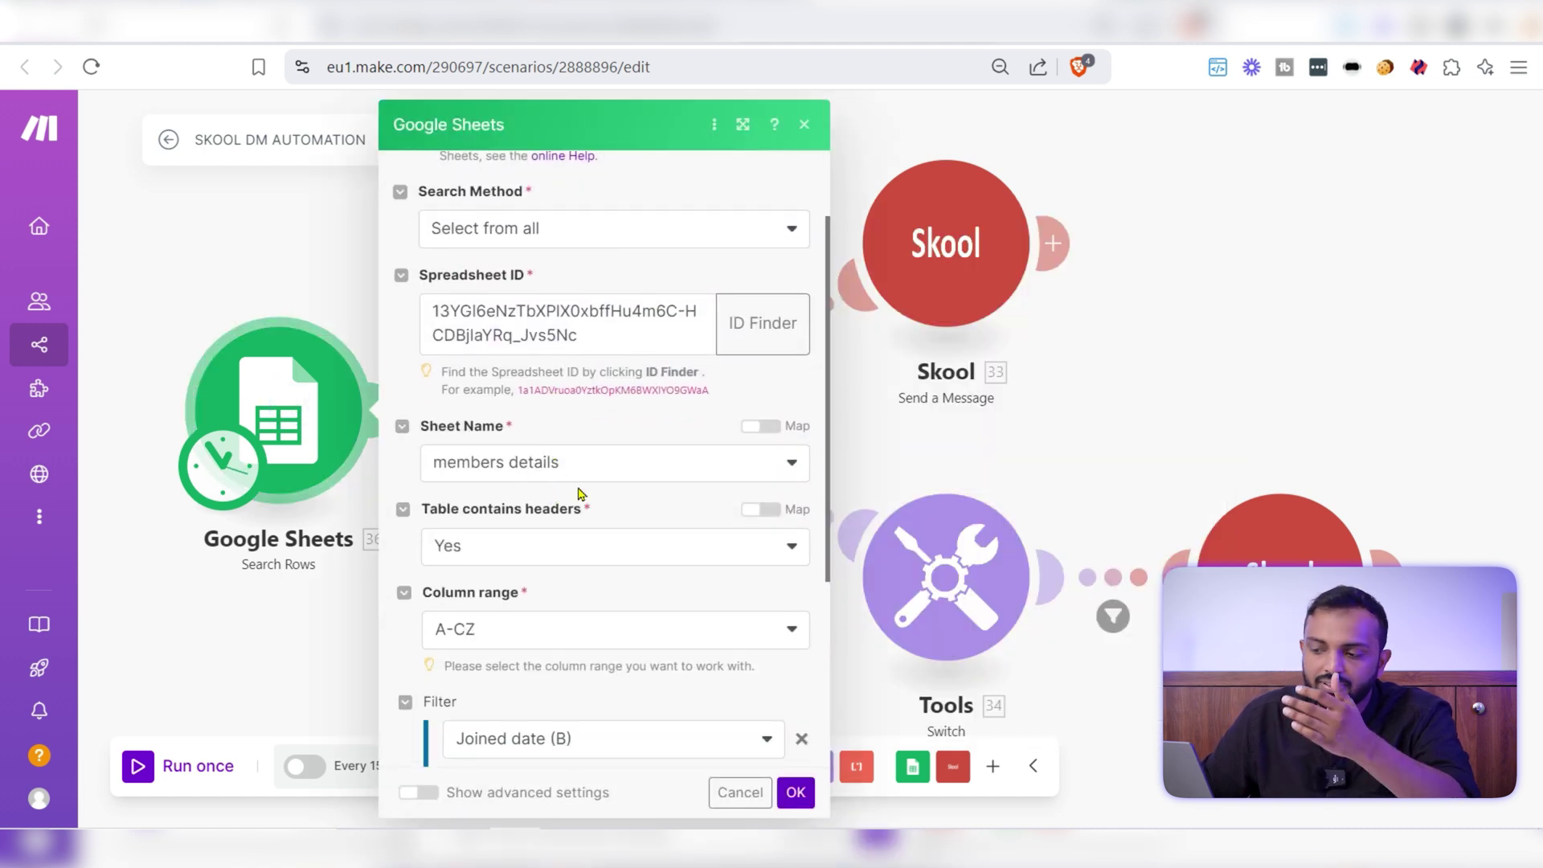
scroll(580, 495, down, 1)
scroll(579, 495, down, 4)
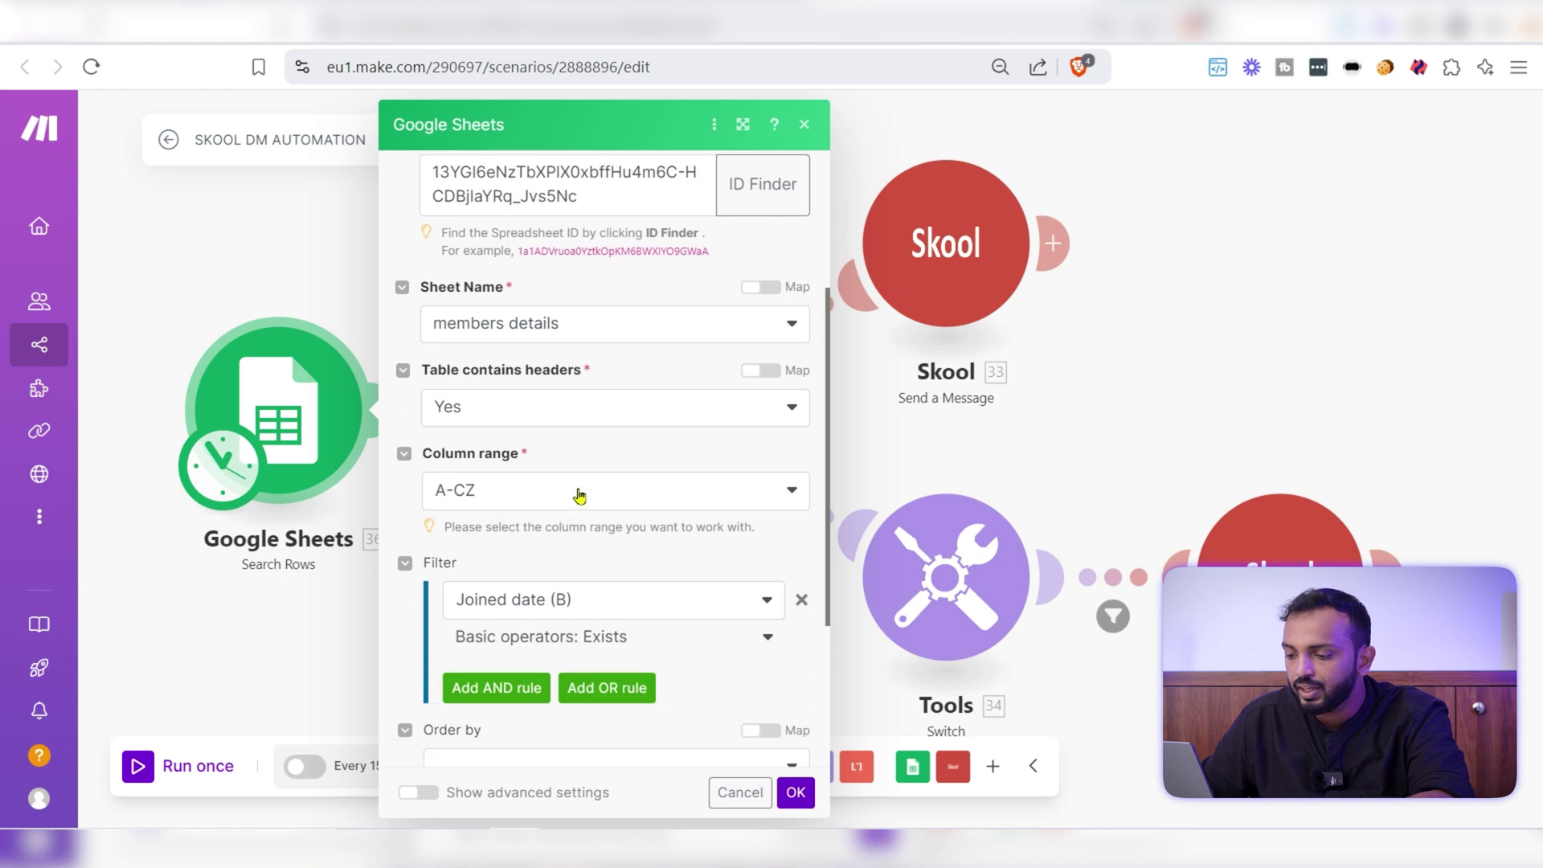
scroll(530, 505, up, 2)
scroll(515, 508, down, 2)
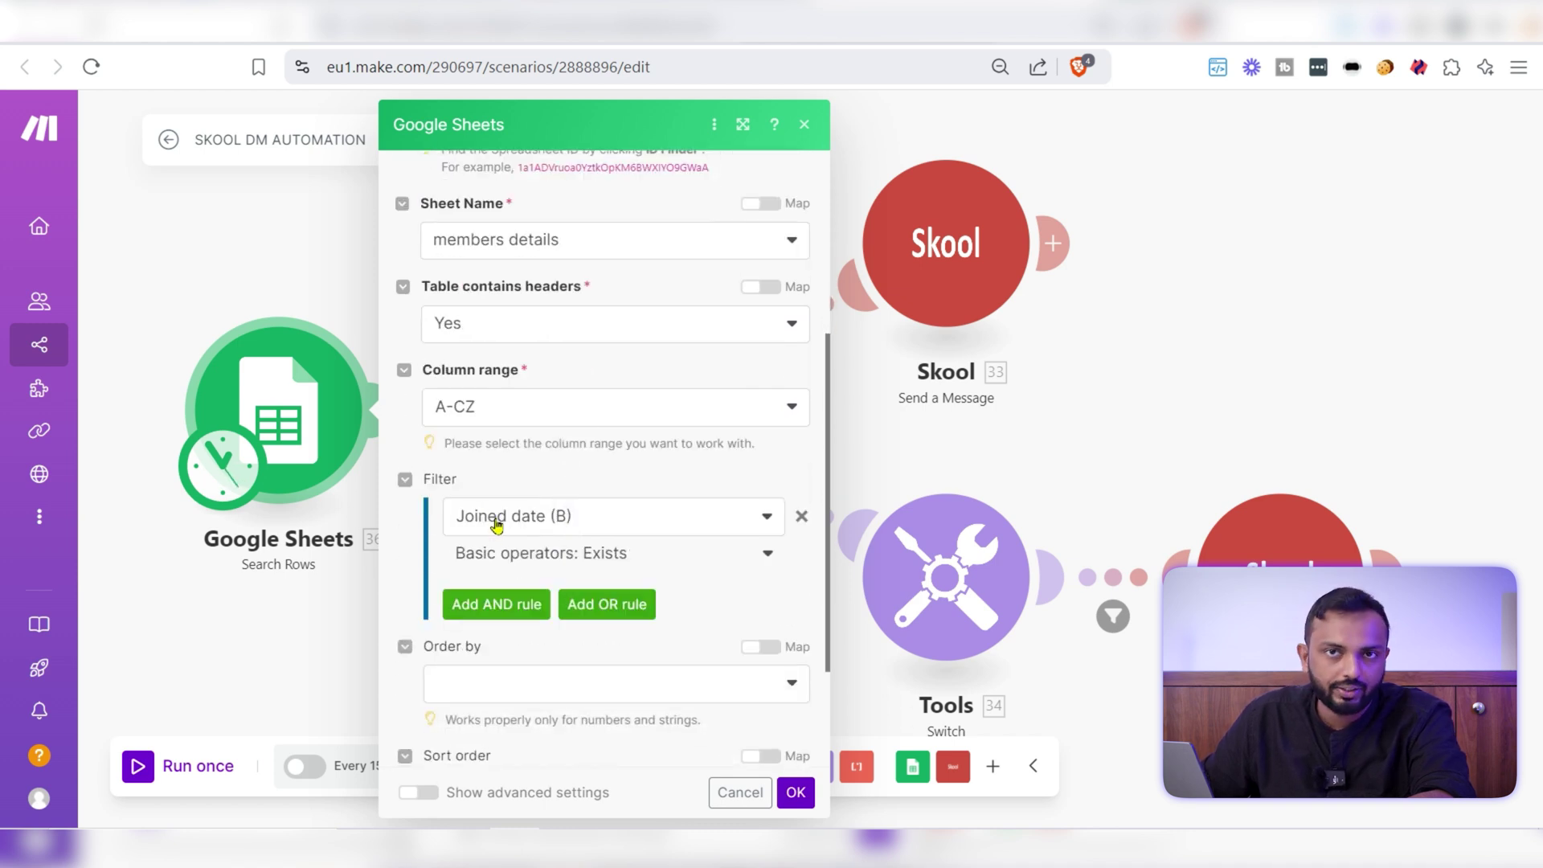
click(341, 599)
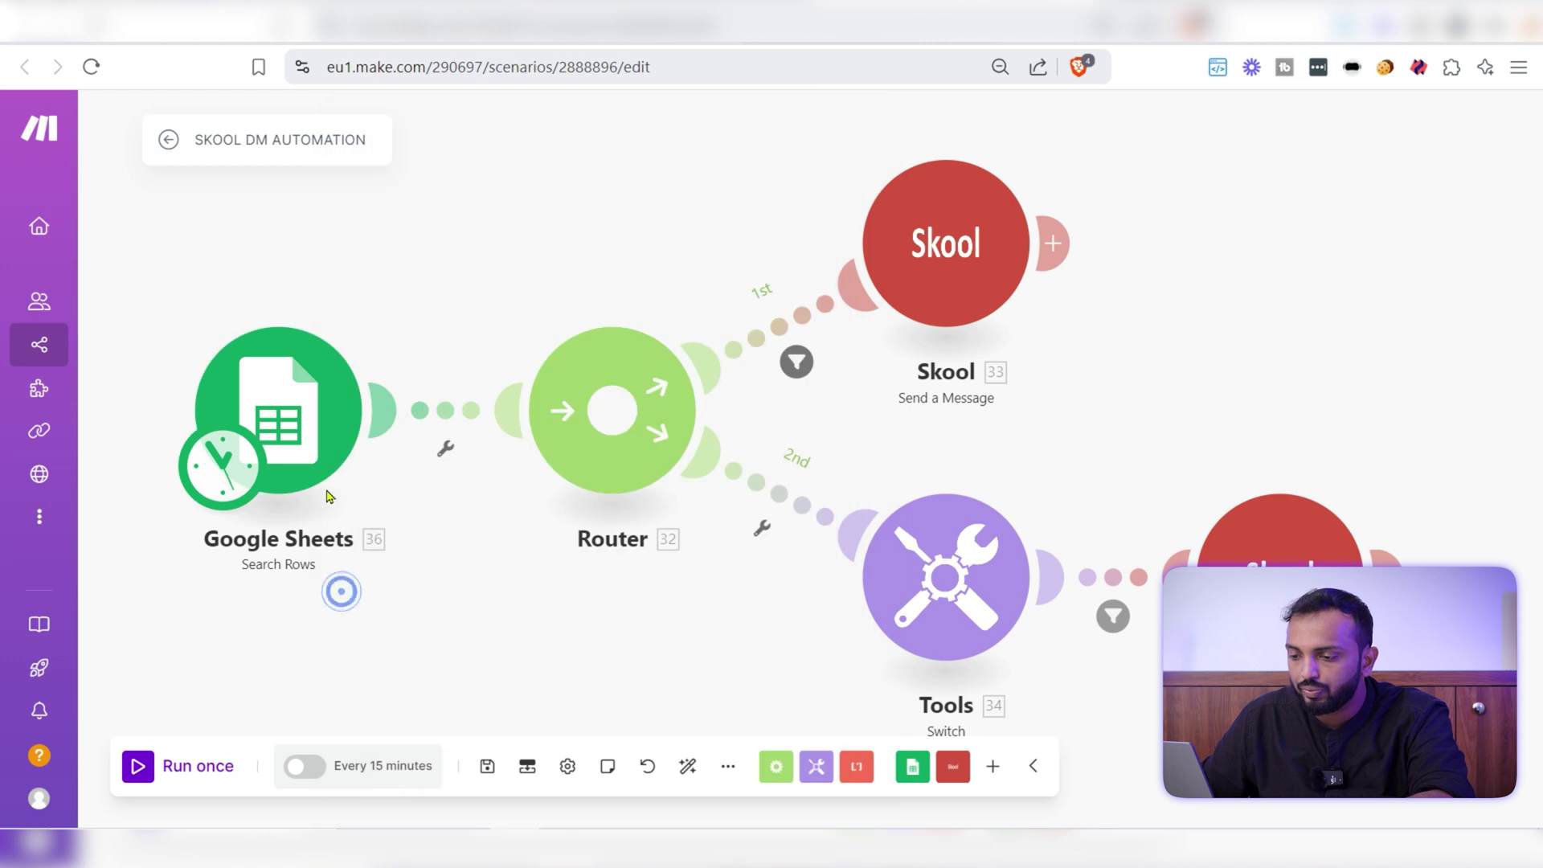
Step: Run only the Google Sheets Search Rows module and inspect its output bundles
right_click(316, 425)
click(410, 475)
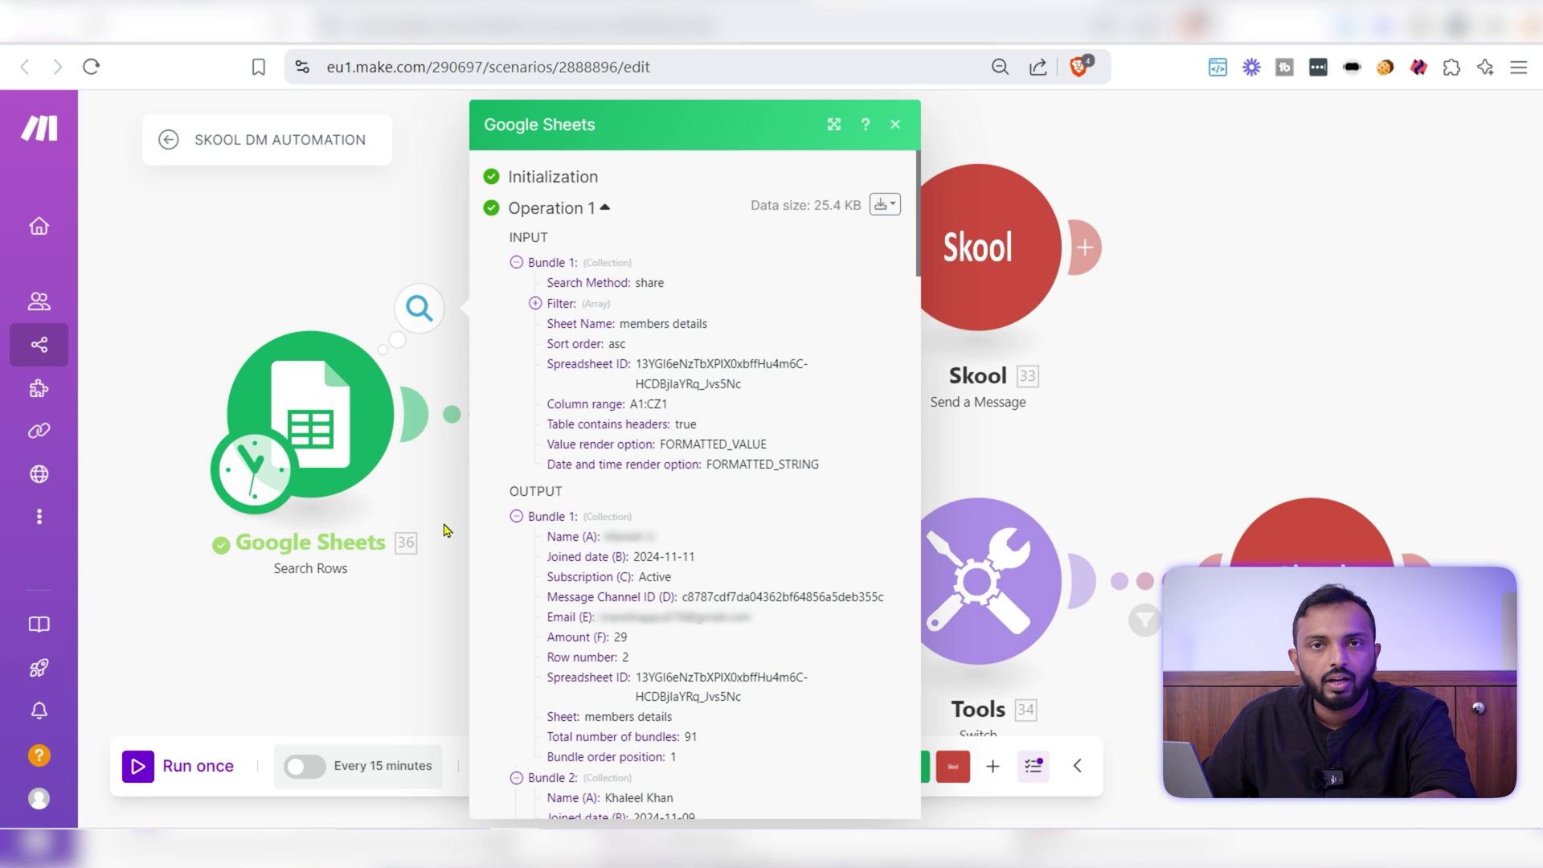
click(386, 571)
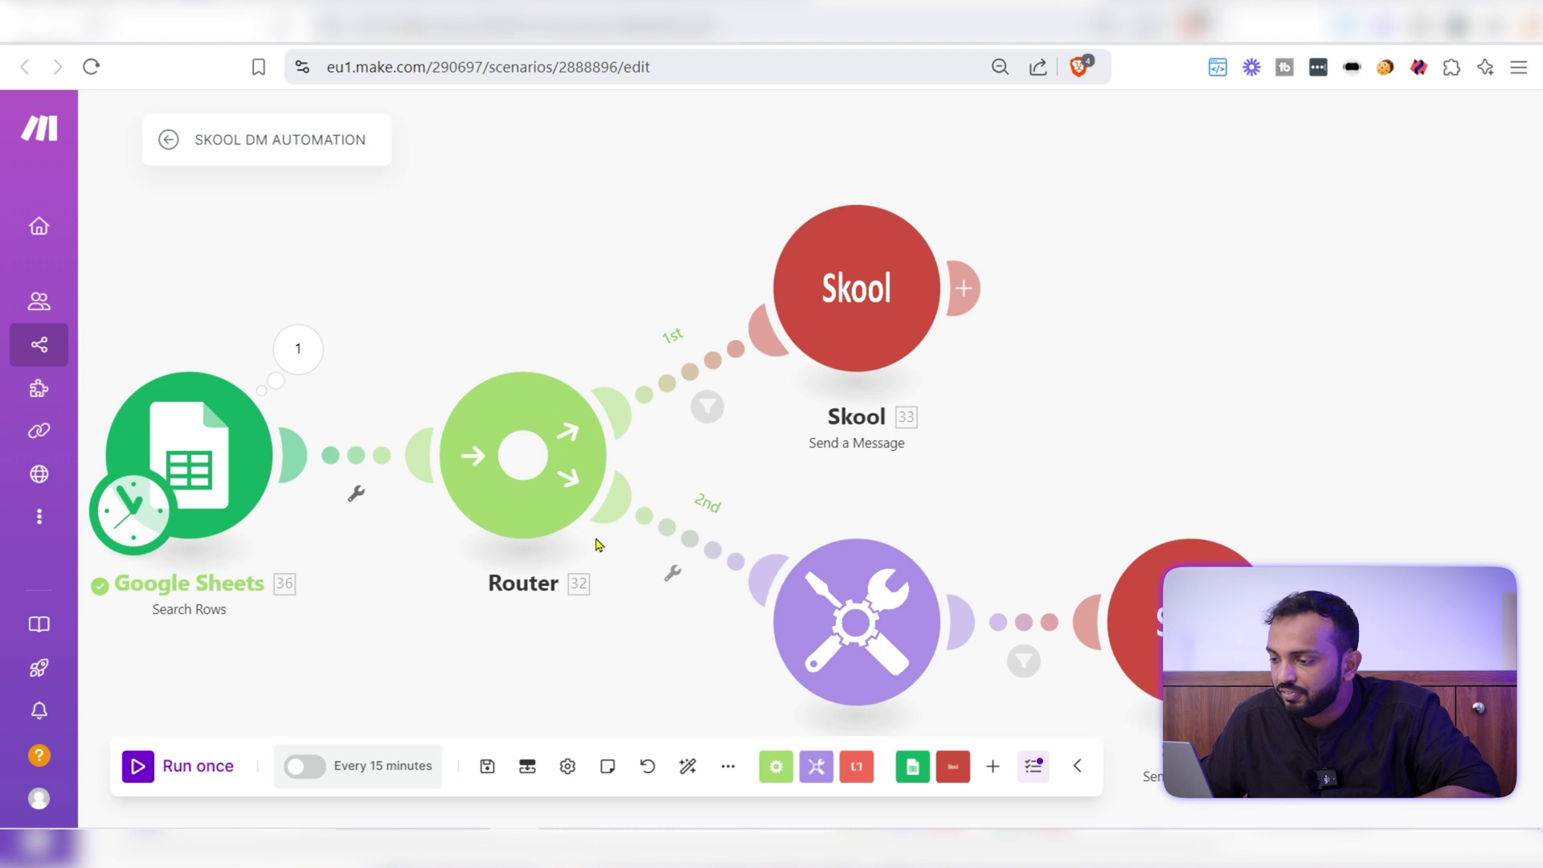
Step: Examine the formatDate condition of the 1st route's filter and the available date and time functions, leaving the filter unchanged
click(695, 374)
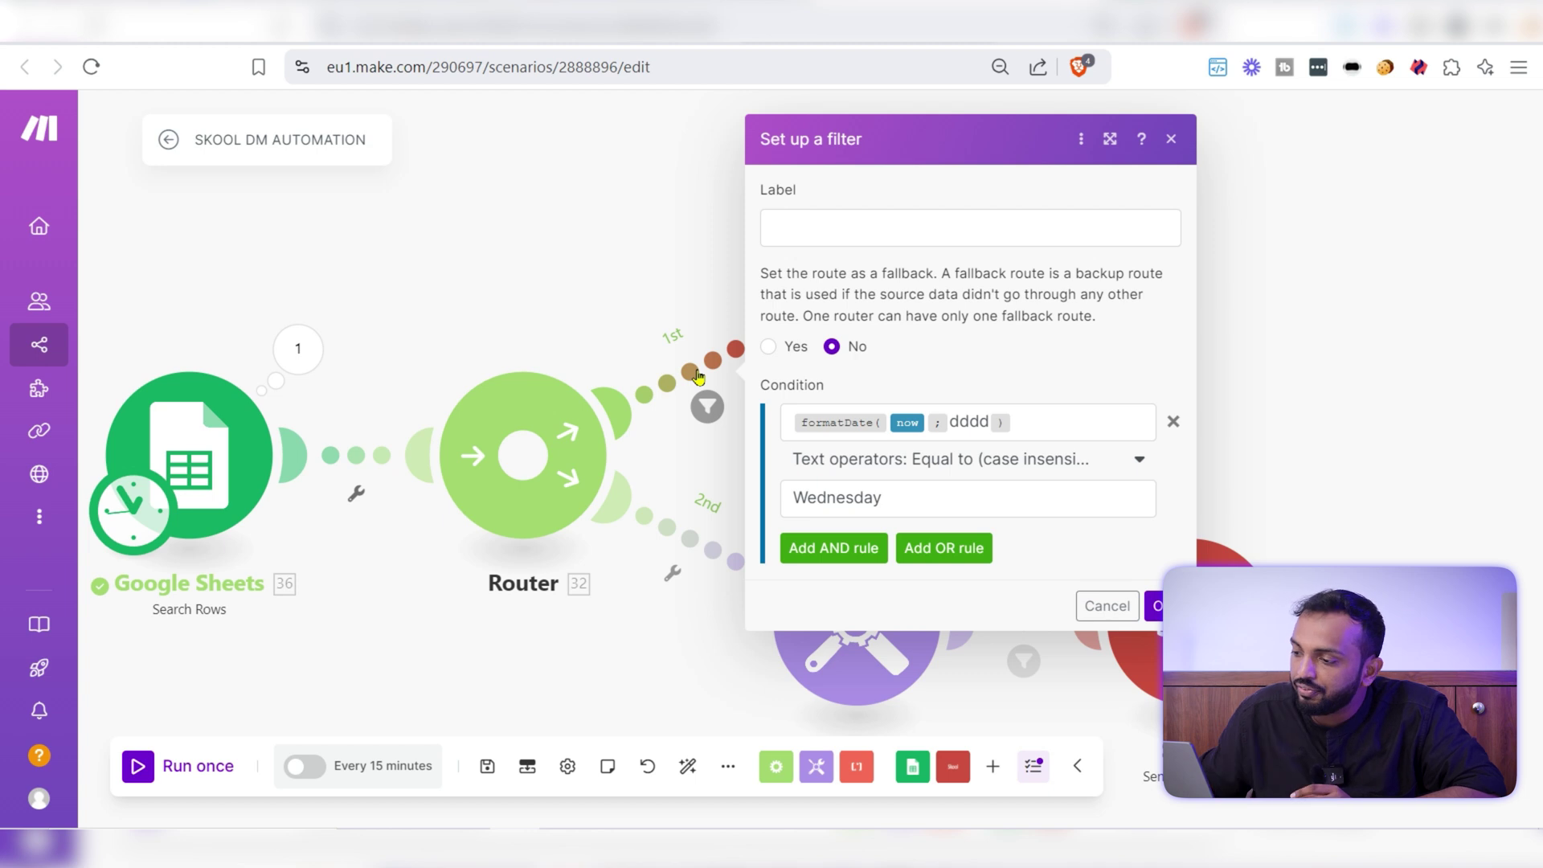
click(1043, 422)
drag(1034, 420, 815, 423)
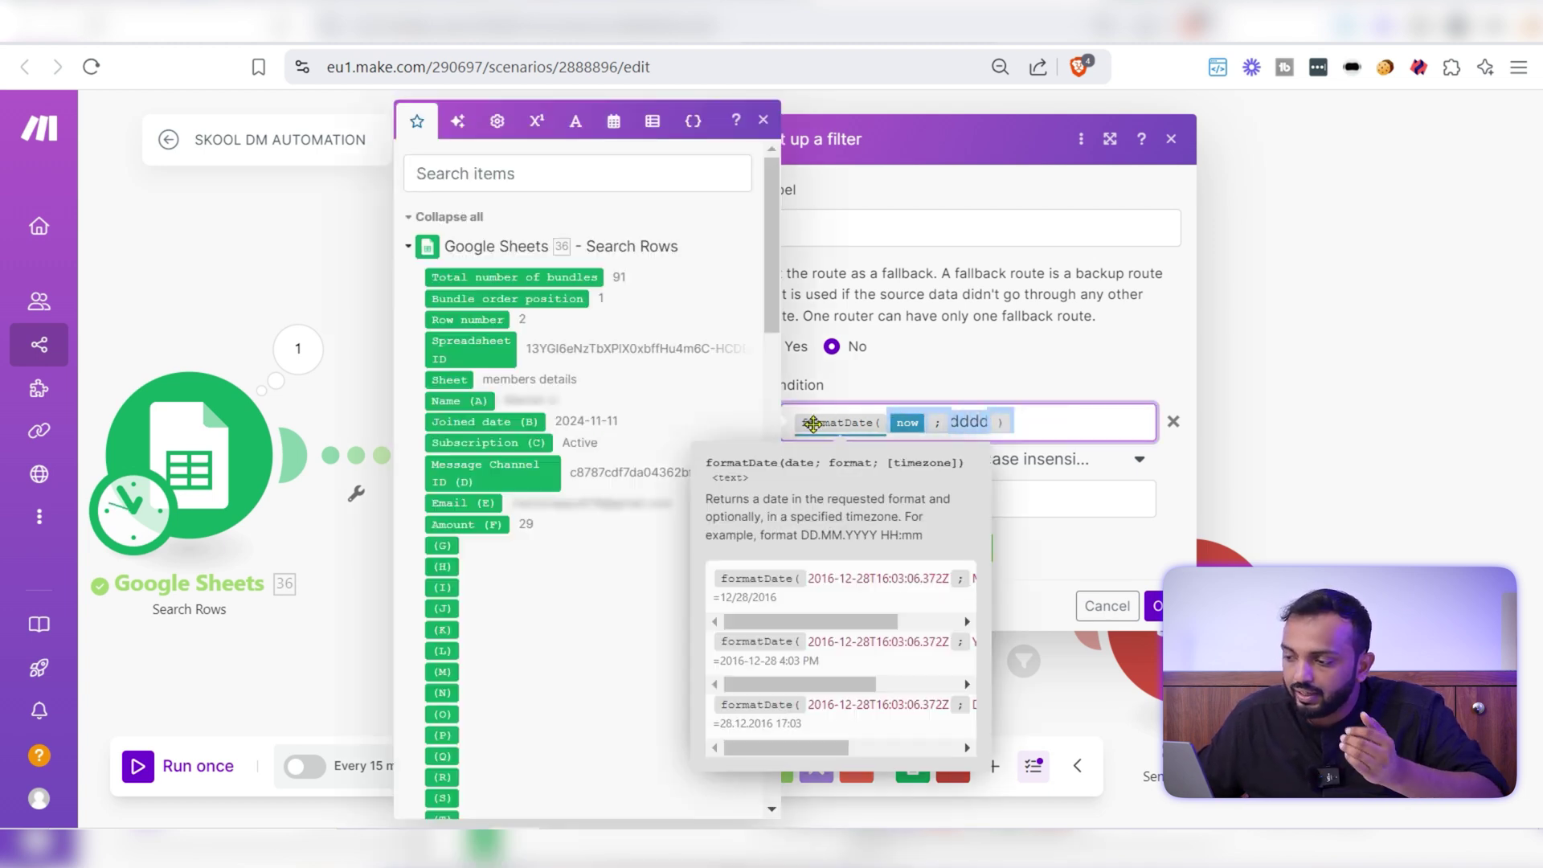
click(991, 377)
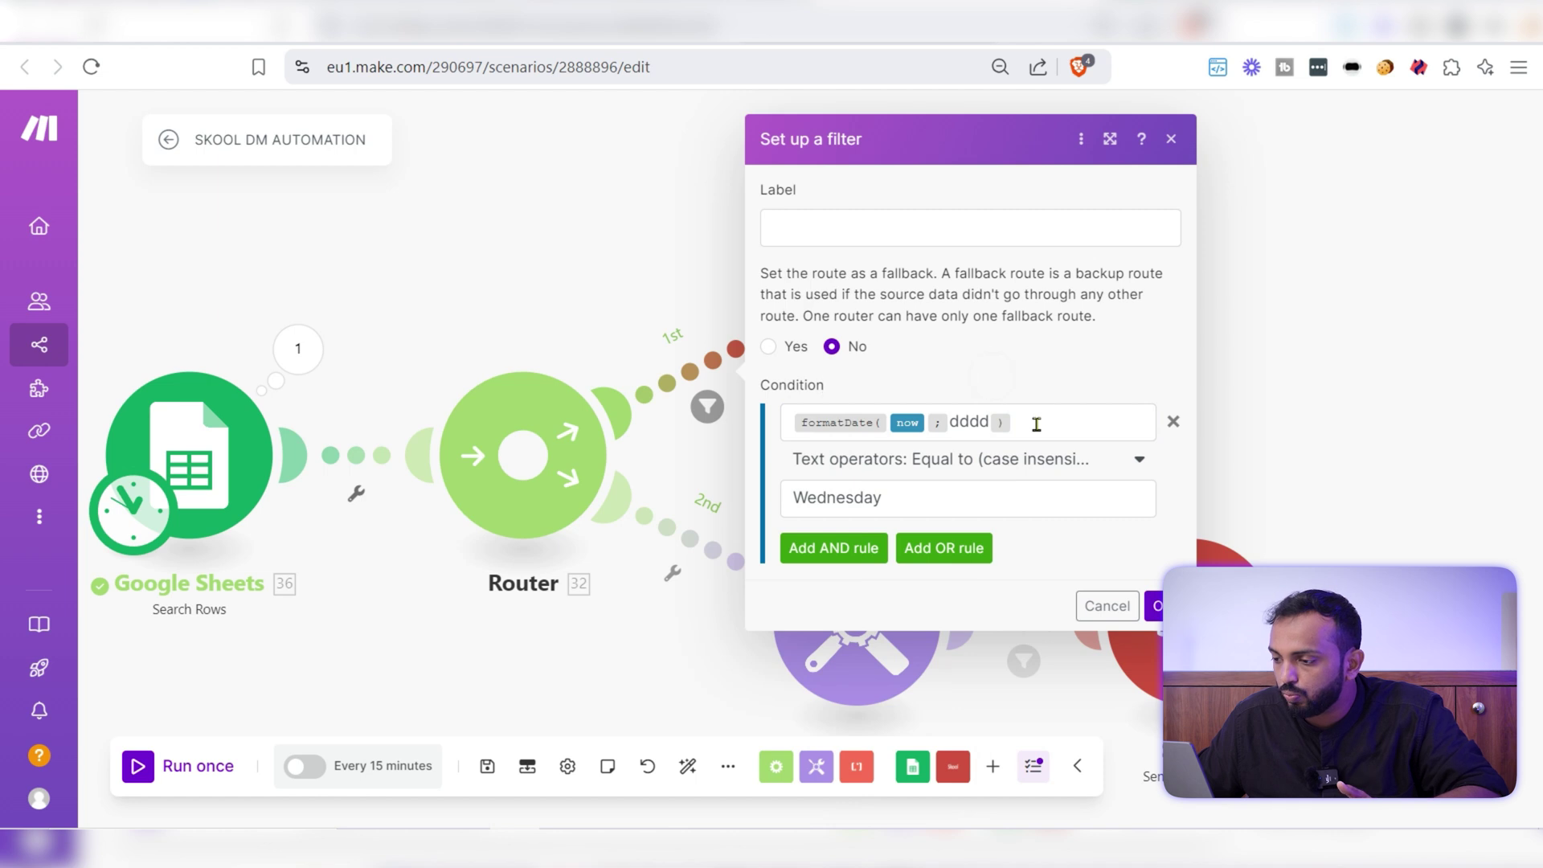
click(1025, 422)
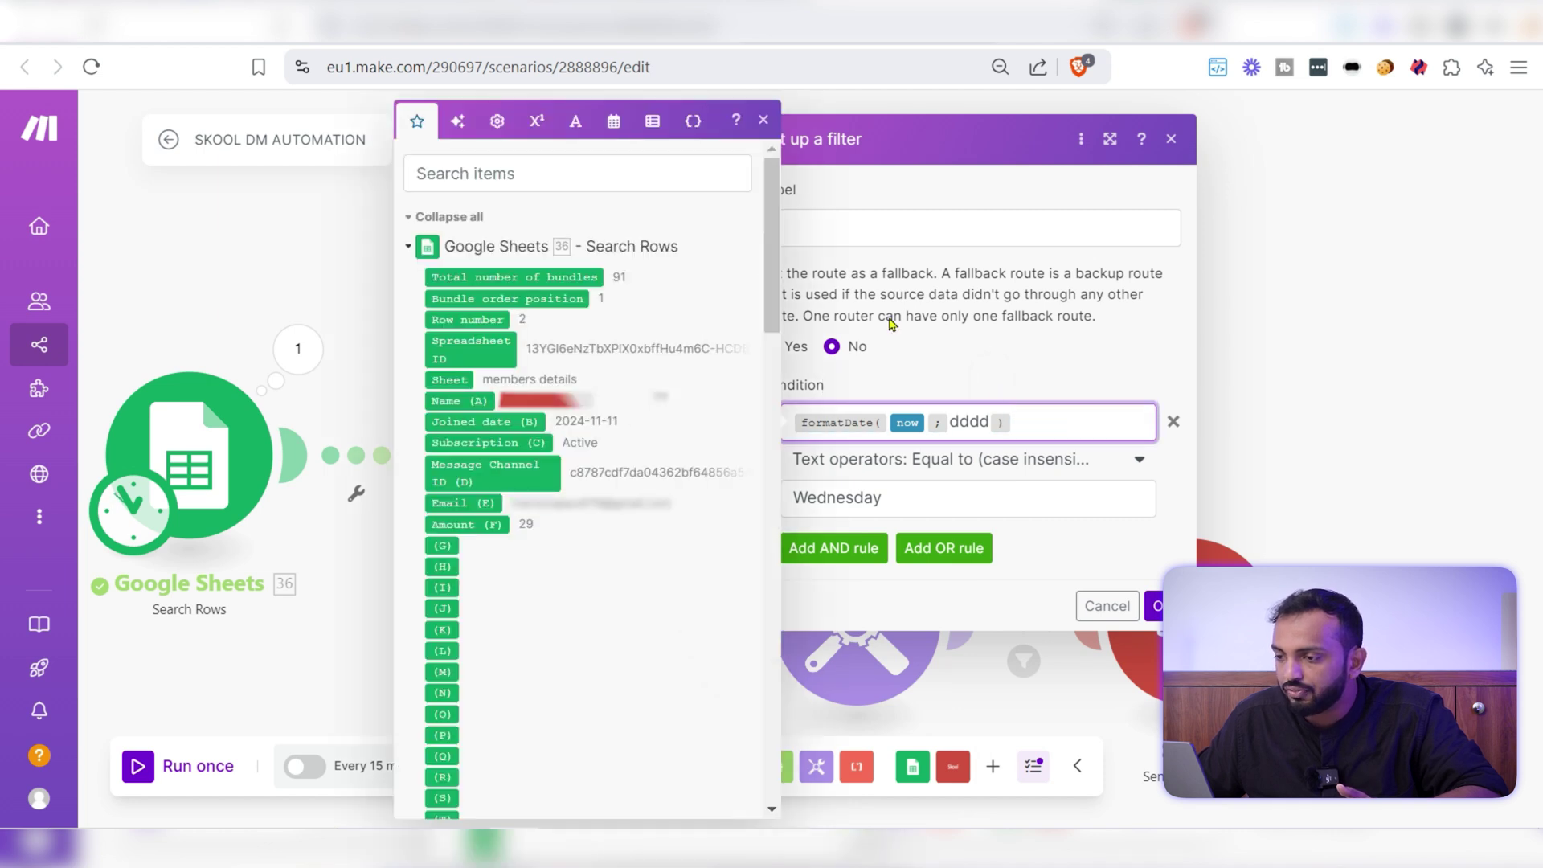
click(614, 125)
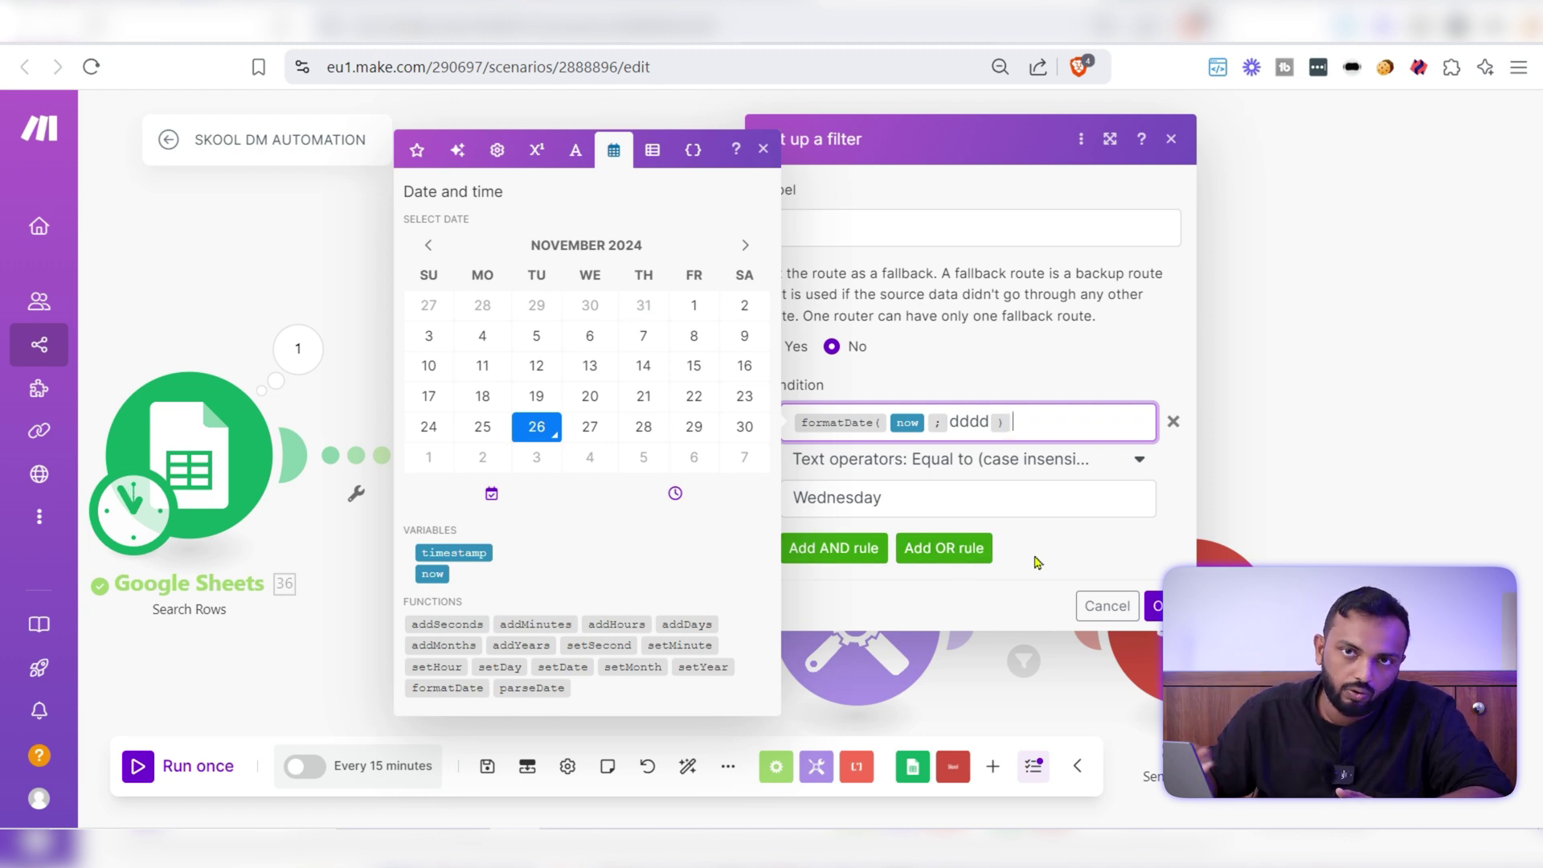
click(1101, 602)
click(1107, 605)
Step: Look up the Send a Message module among the Skool modules by searching for "send"
click(858, 322)
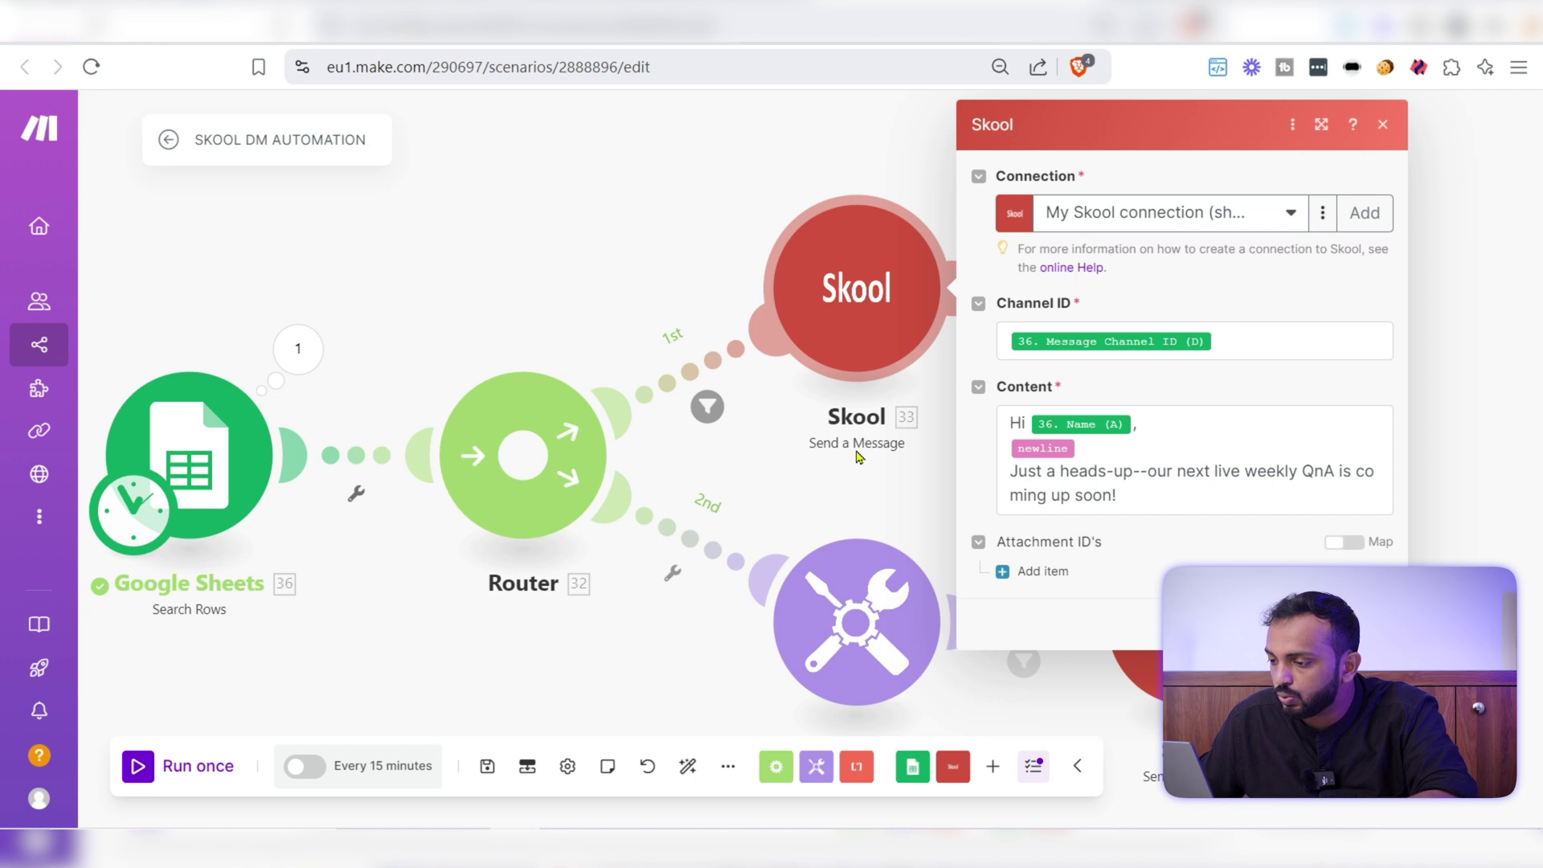
click(953, 765)
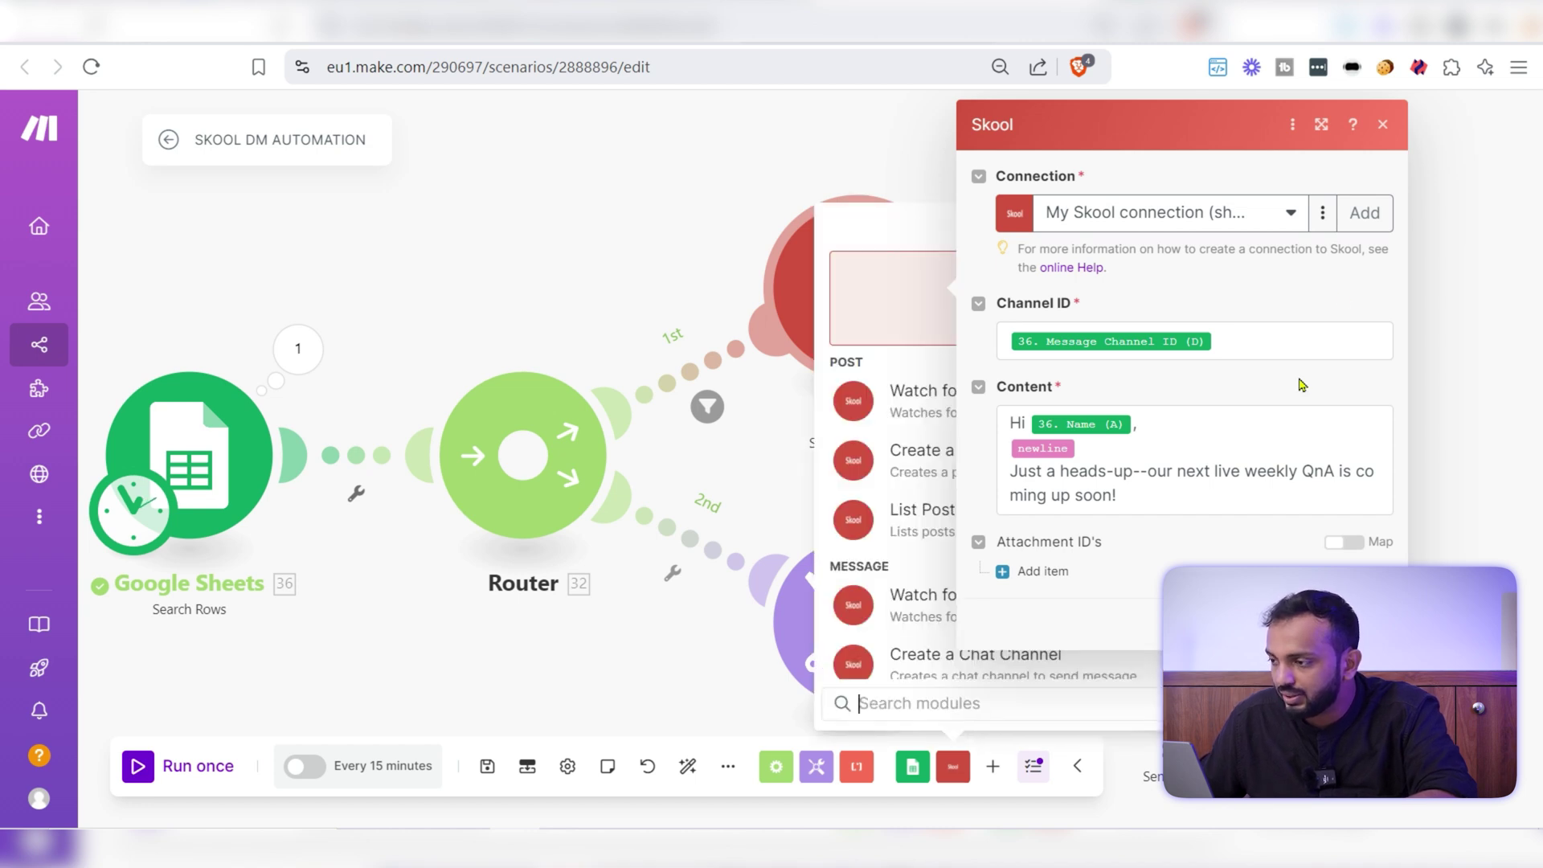
key(Escape)
click(950, 767)
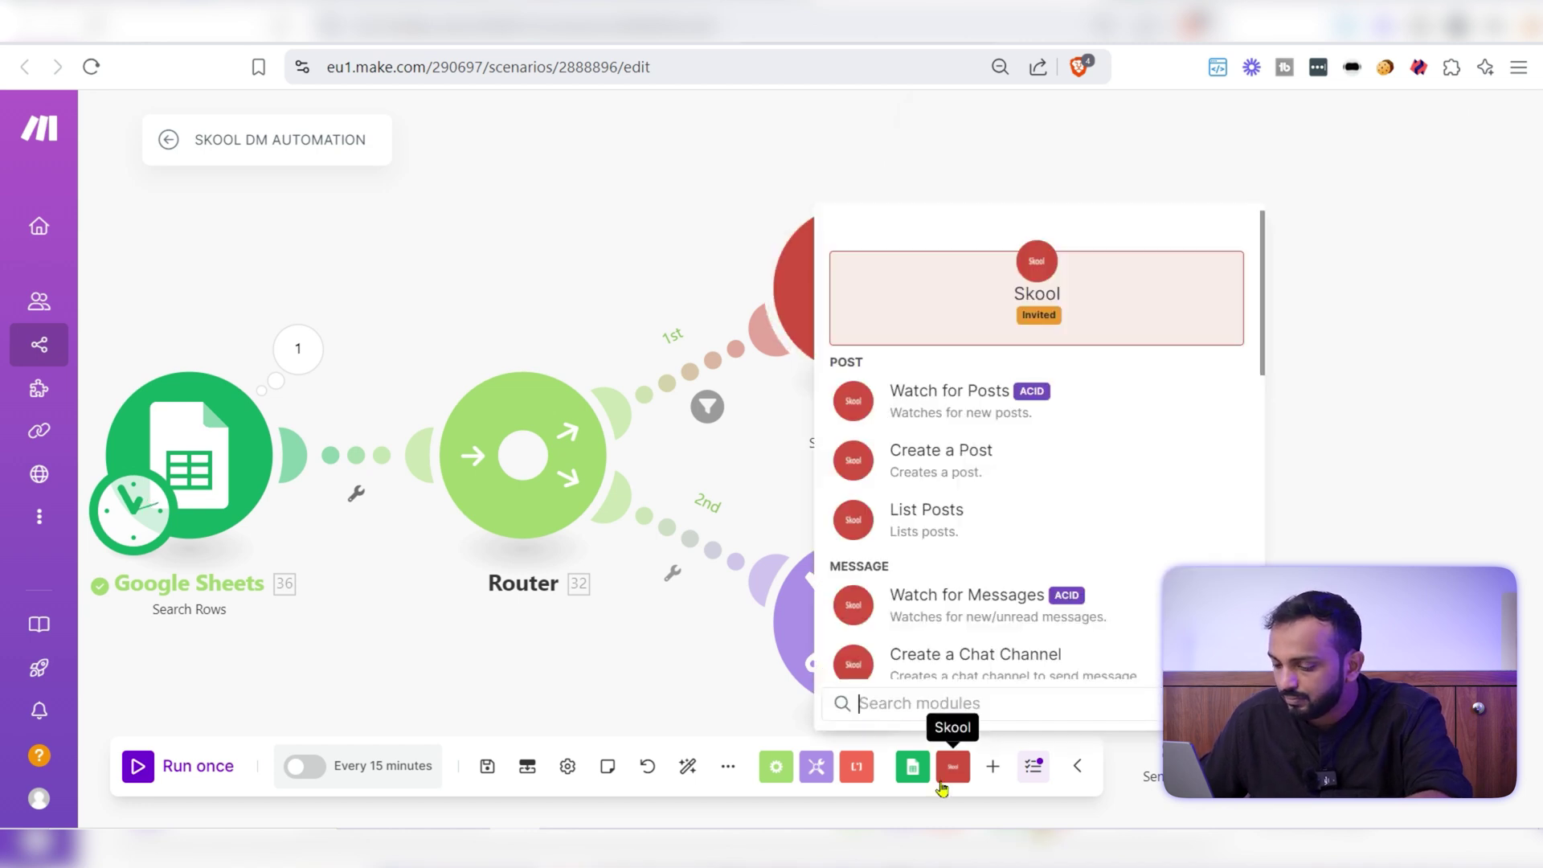
text(send)
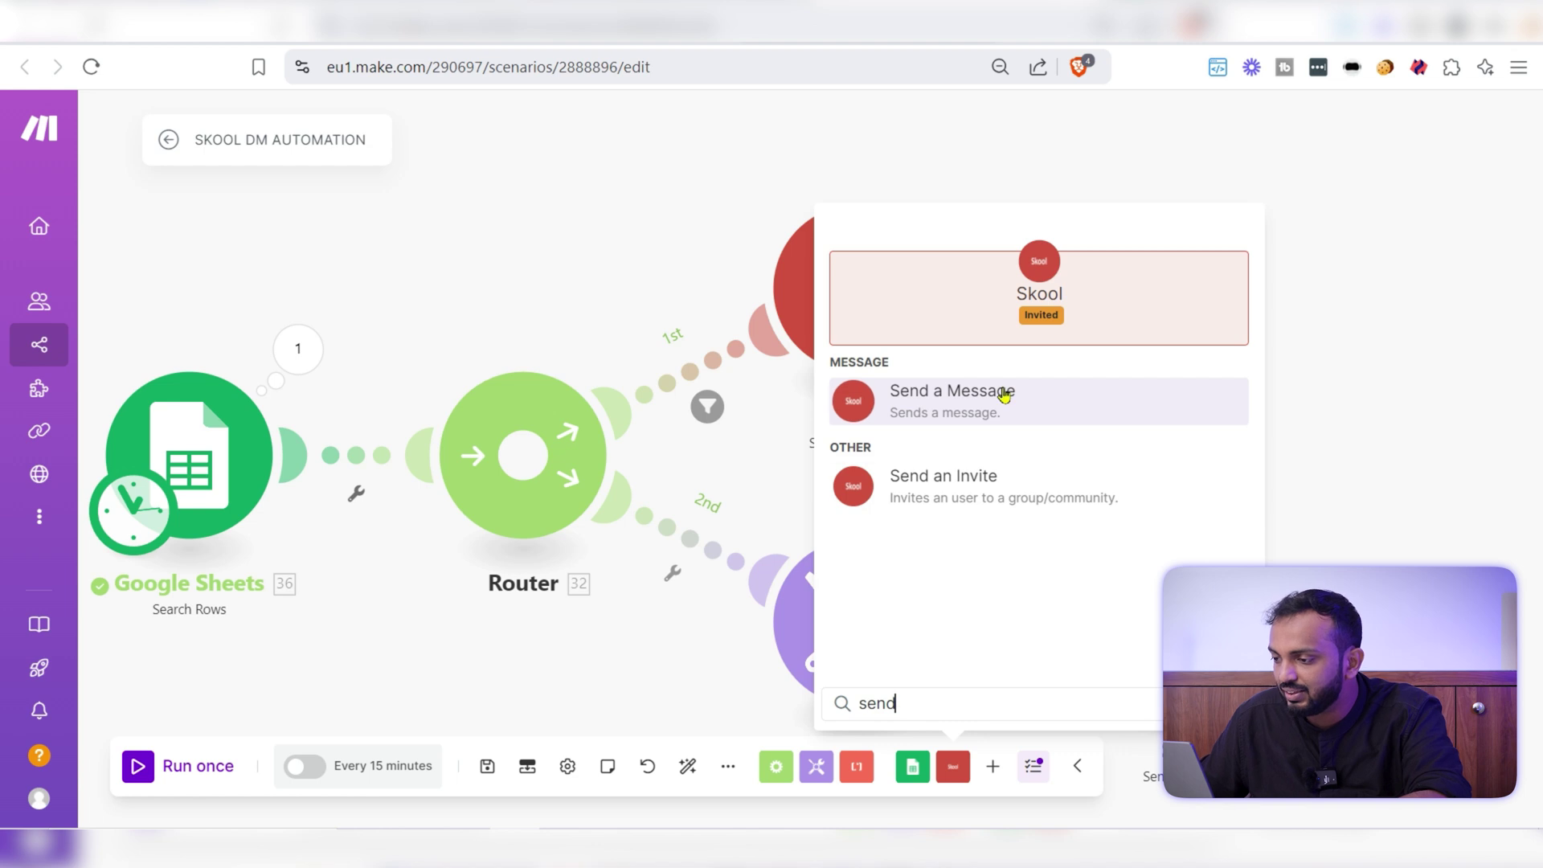
Step: Examine the Channel ID mapping of the 1st route's Send a Message module and the Message Channel ID column in the Skool members sheet
click(836, 402)
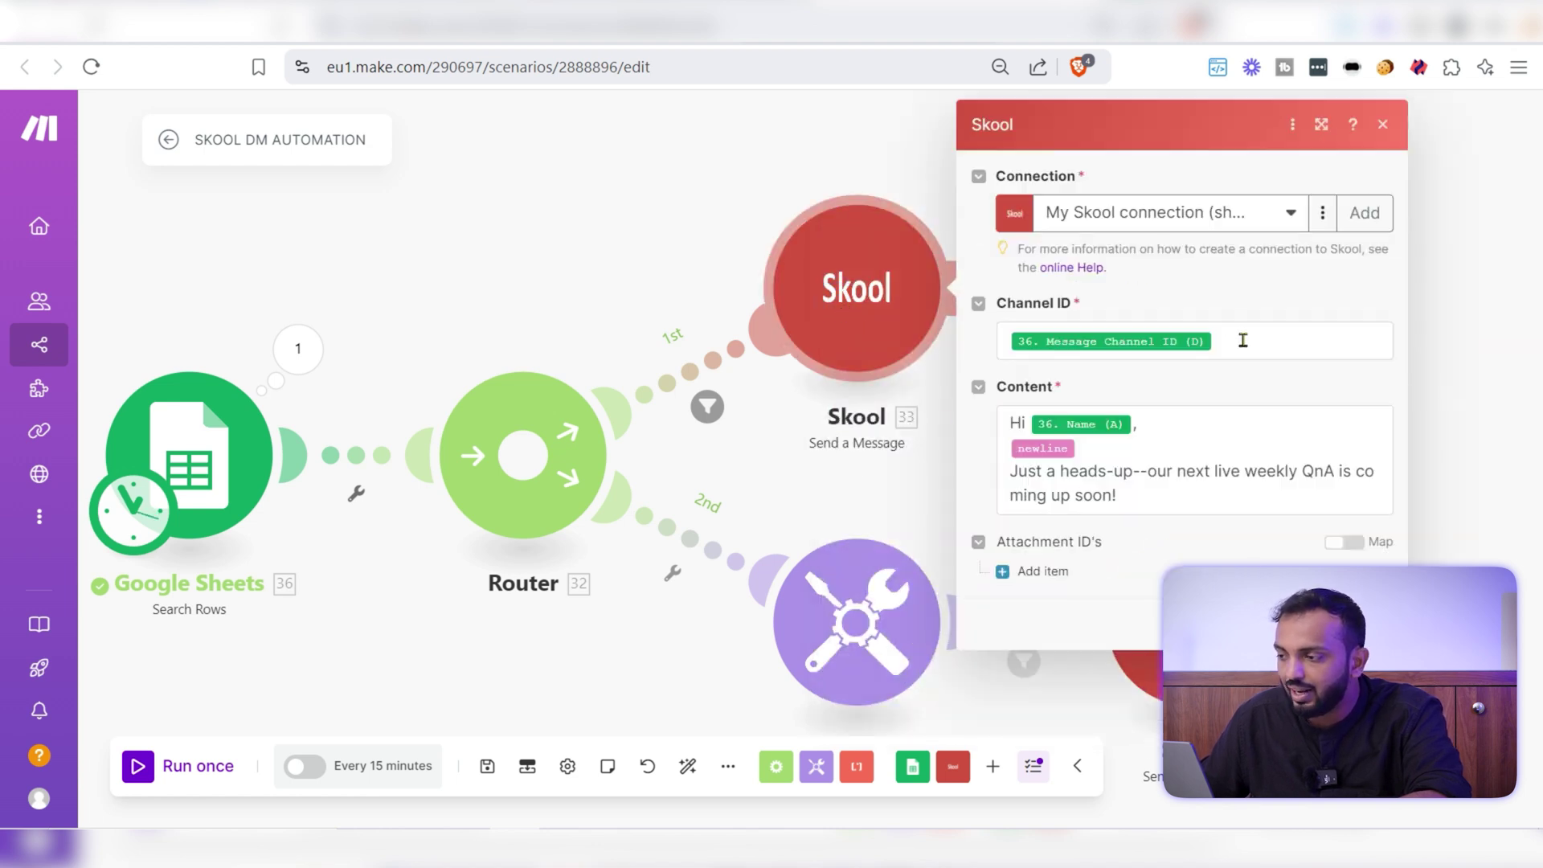
click(1242, 340)
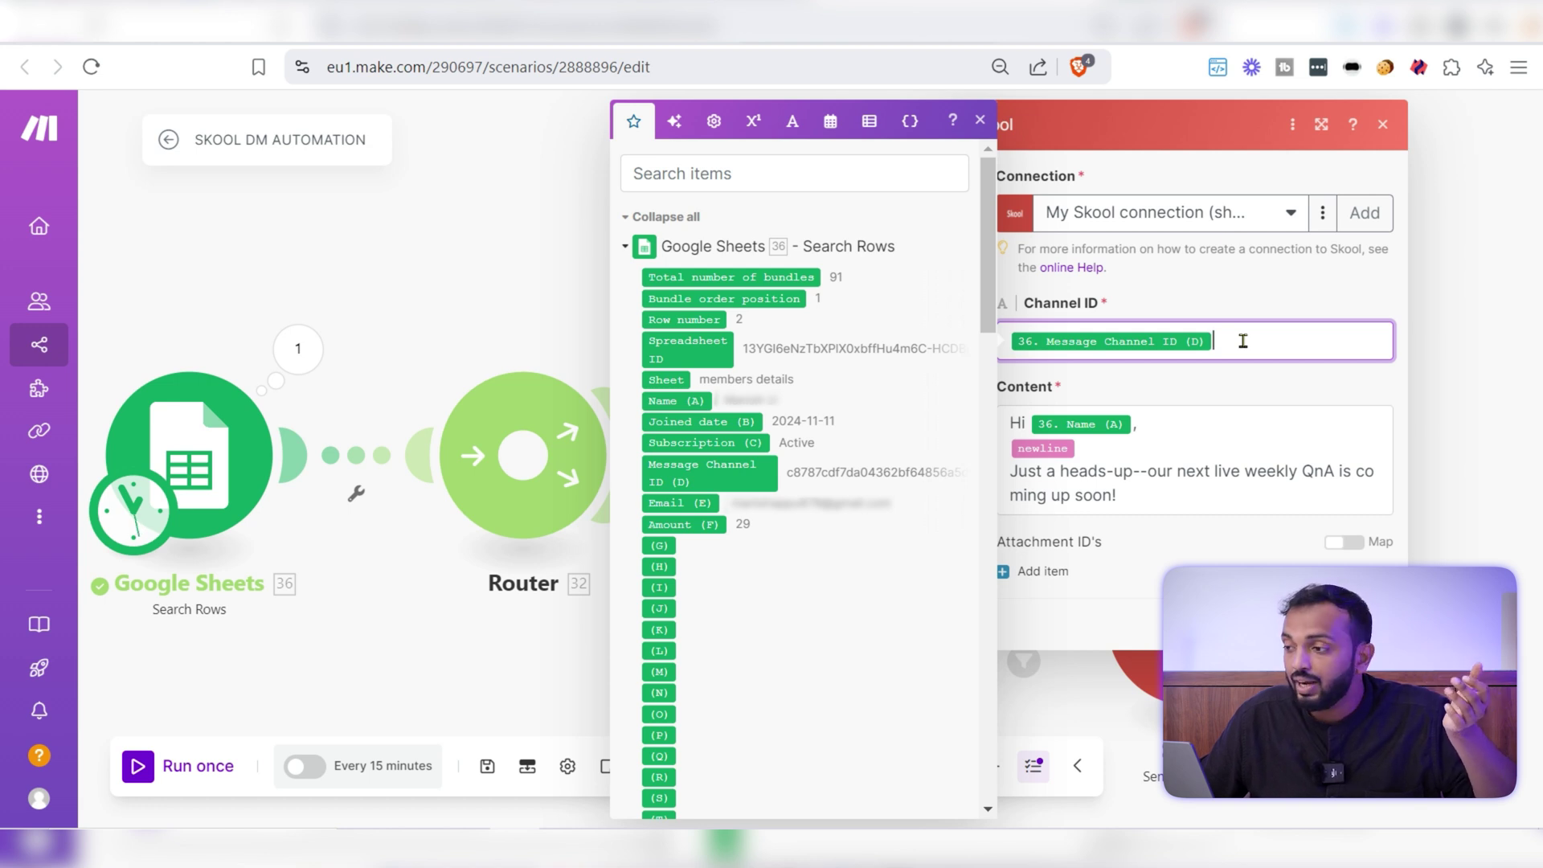
click(1149, 32)
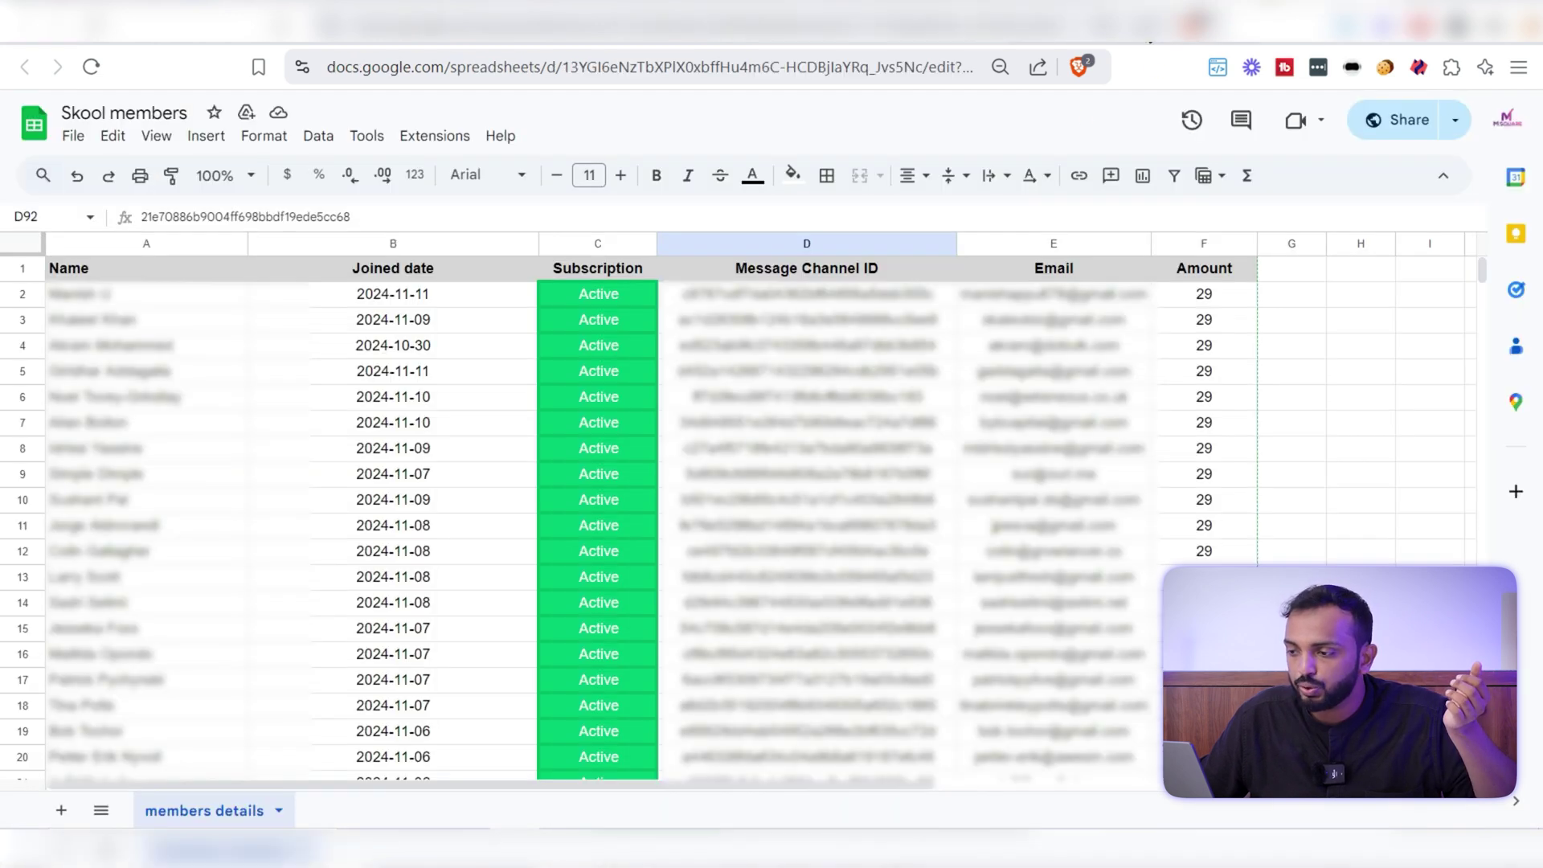
click(764, 325)
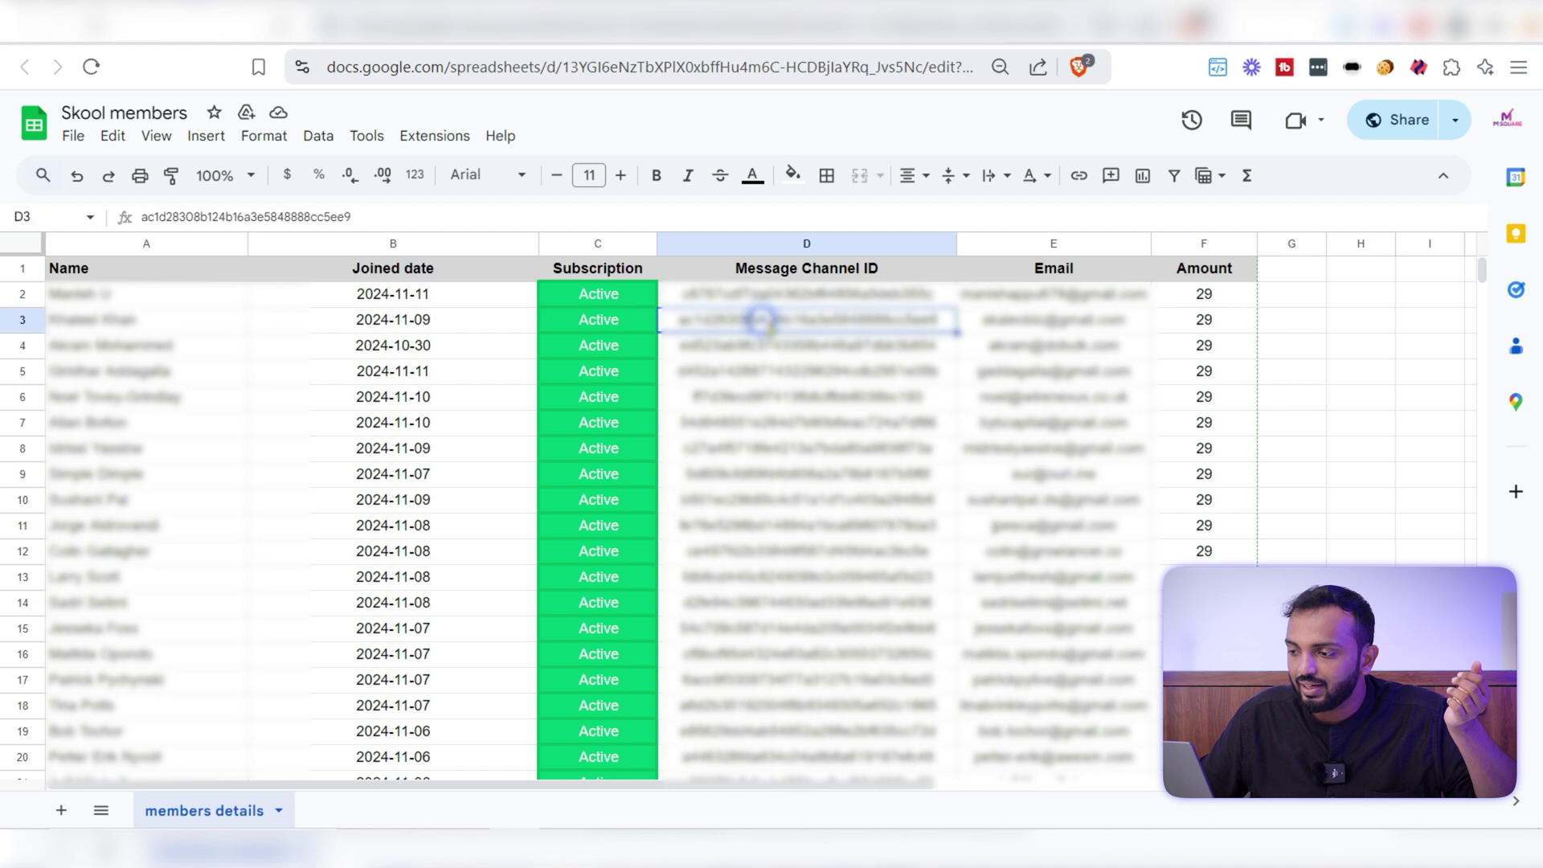
click(831, 44)
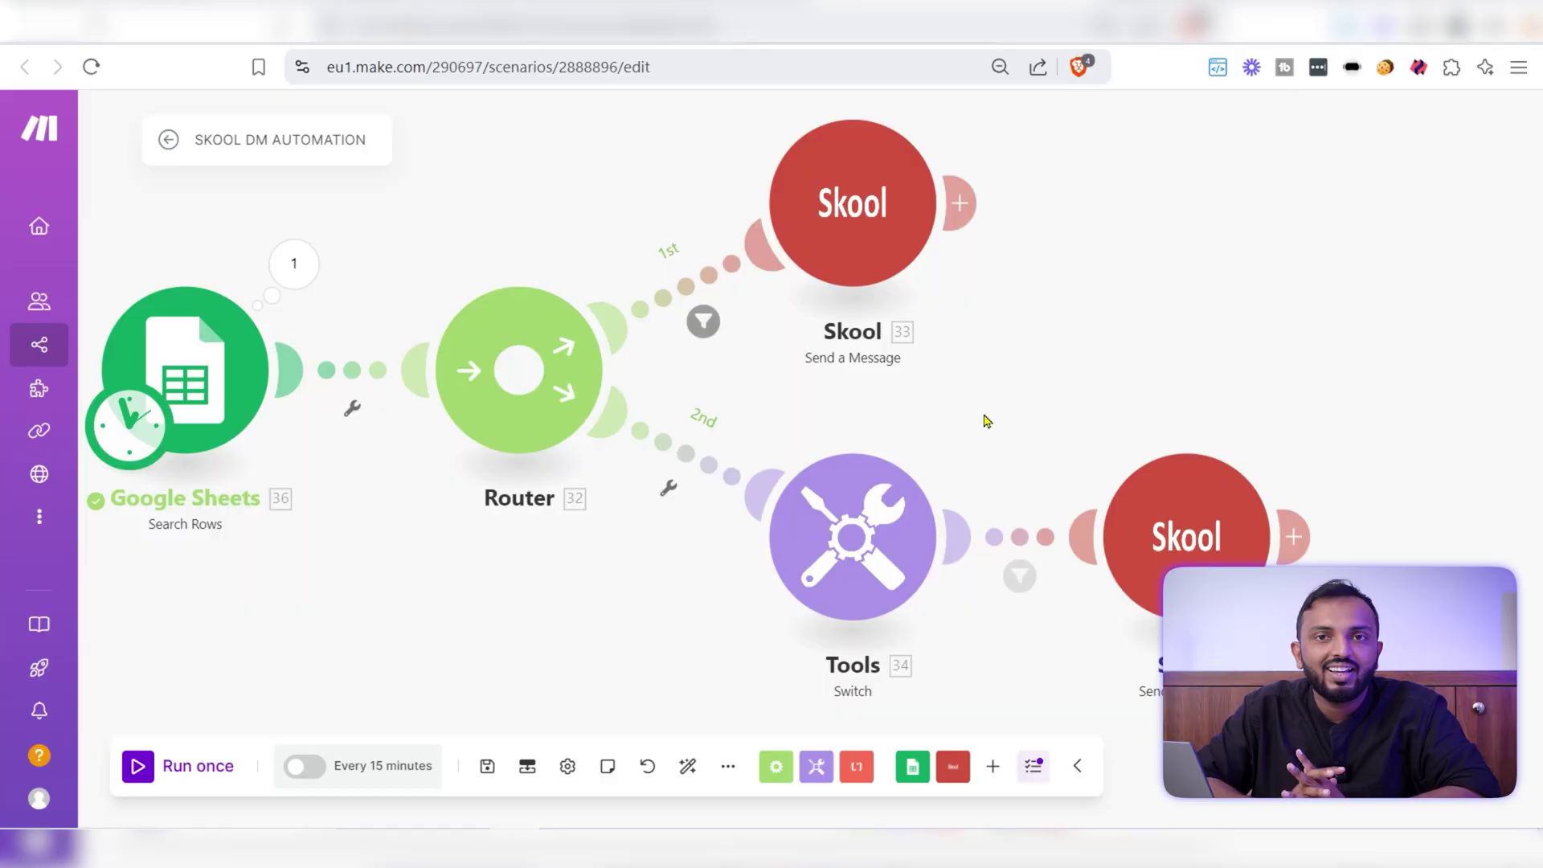
Step: Look up the Switch module among the built-in Tools modules
drag(986, 420, 691, 365)
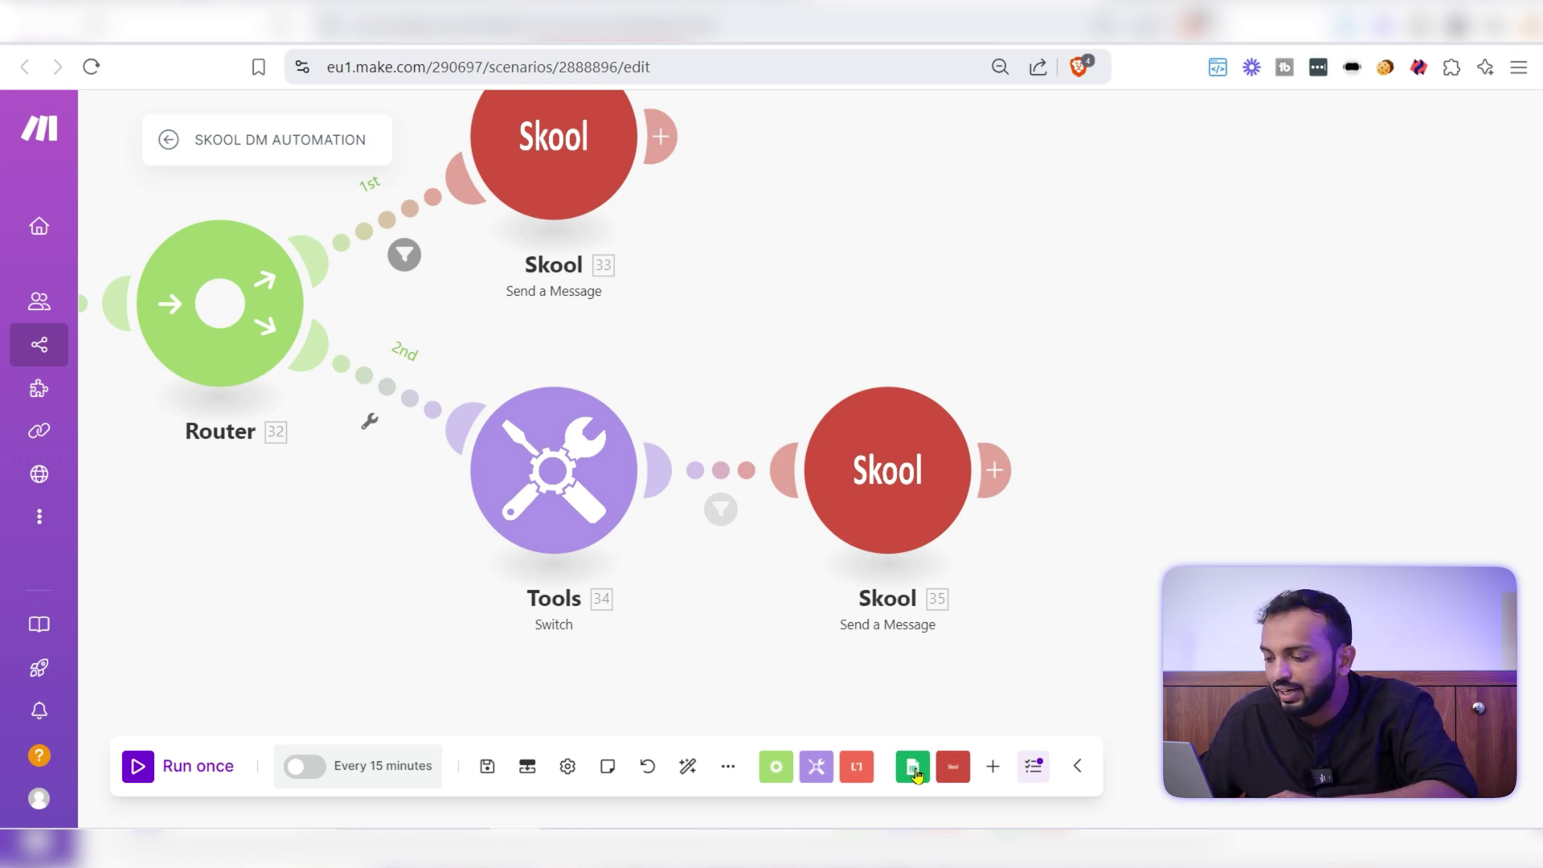
click(827, 775)
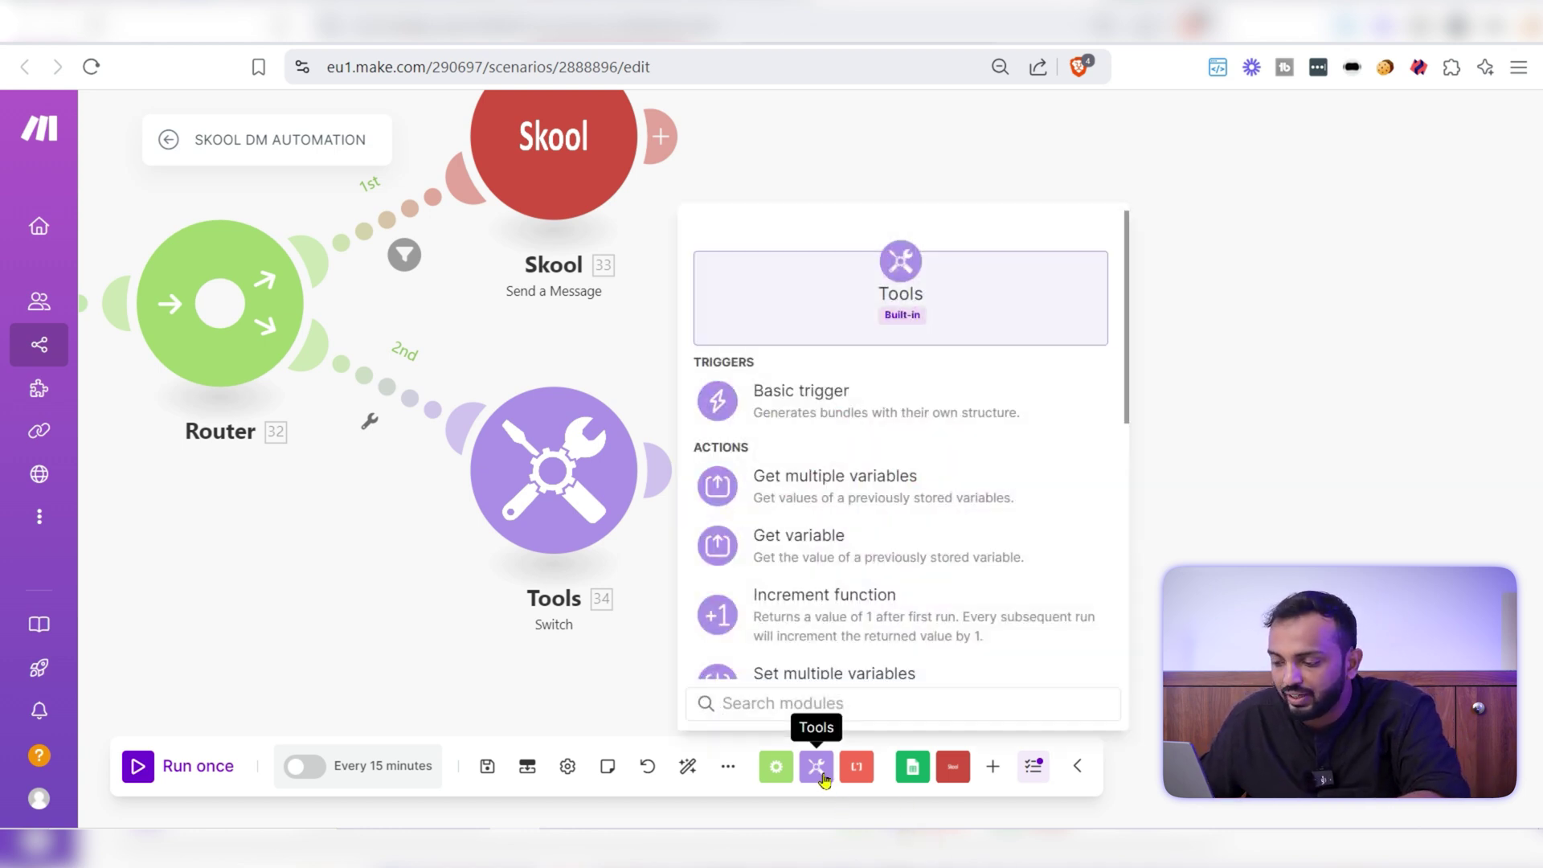
text(switc)
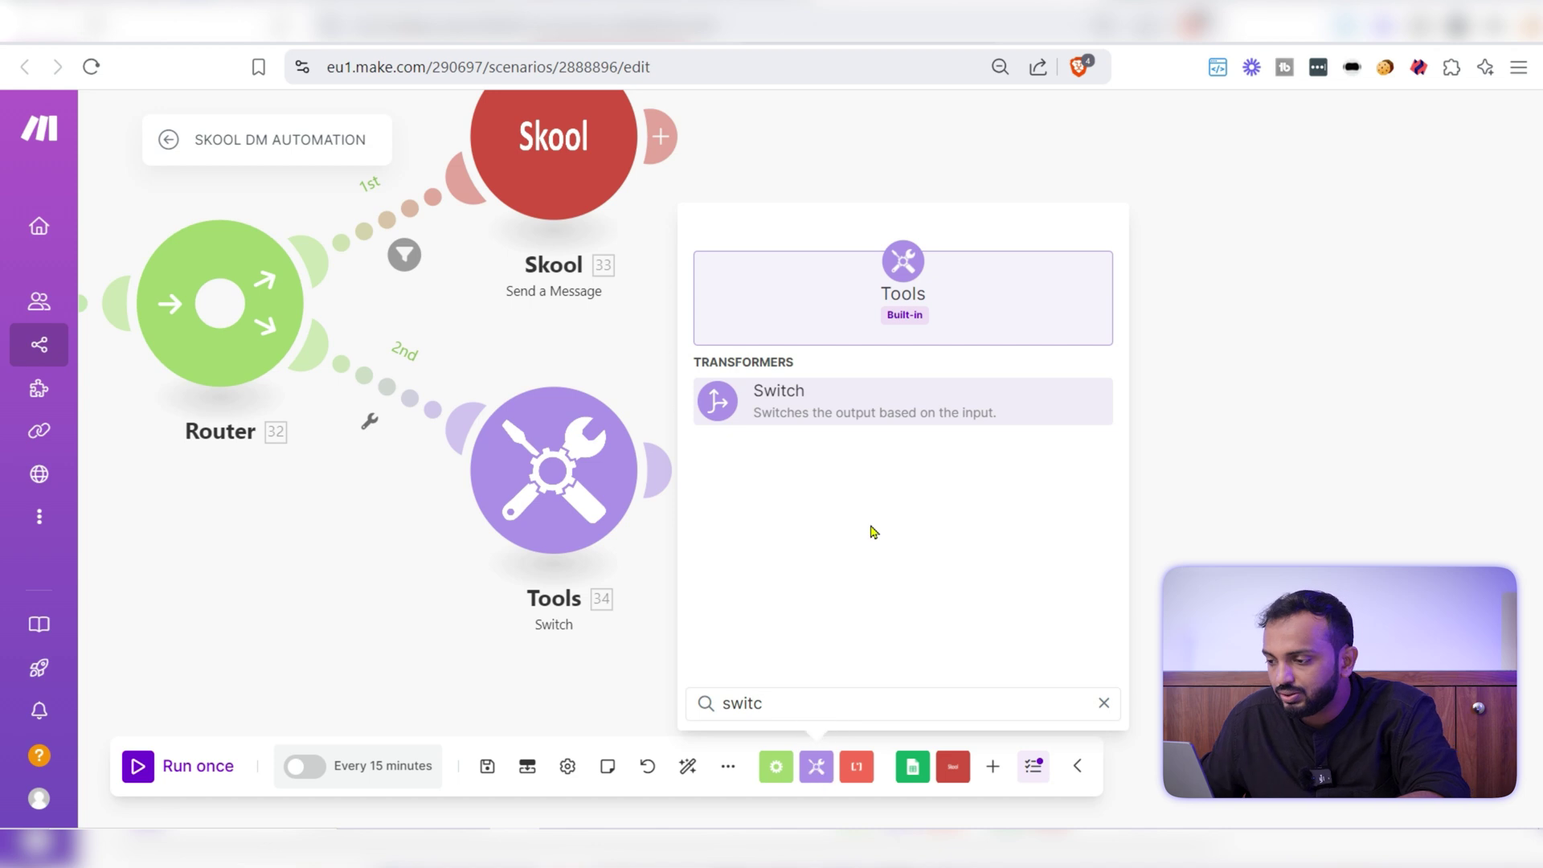
Step: Examine the Input formula in the 2nd route's Switch module that calculates the days since the joined date
click(643, 422)
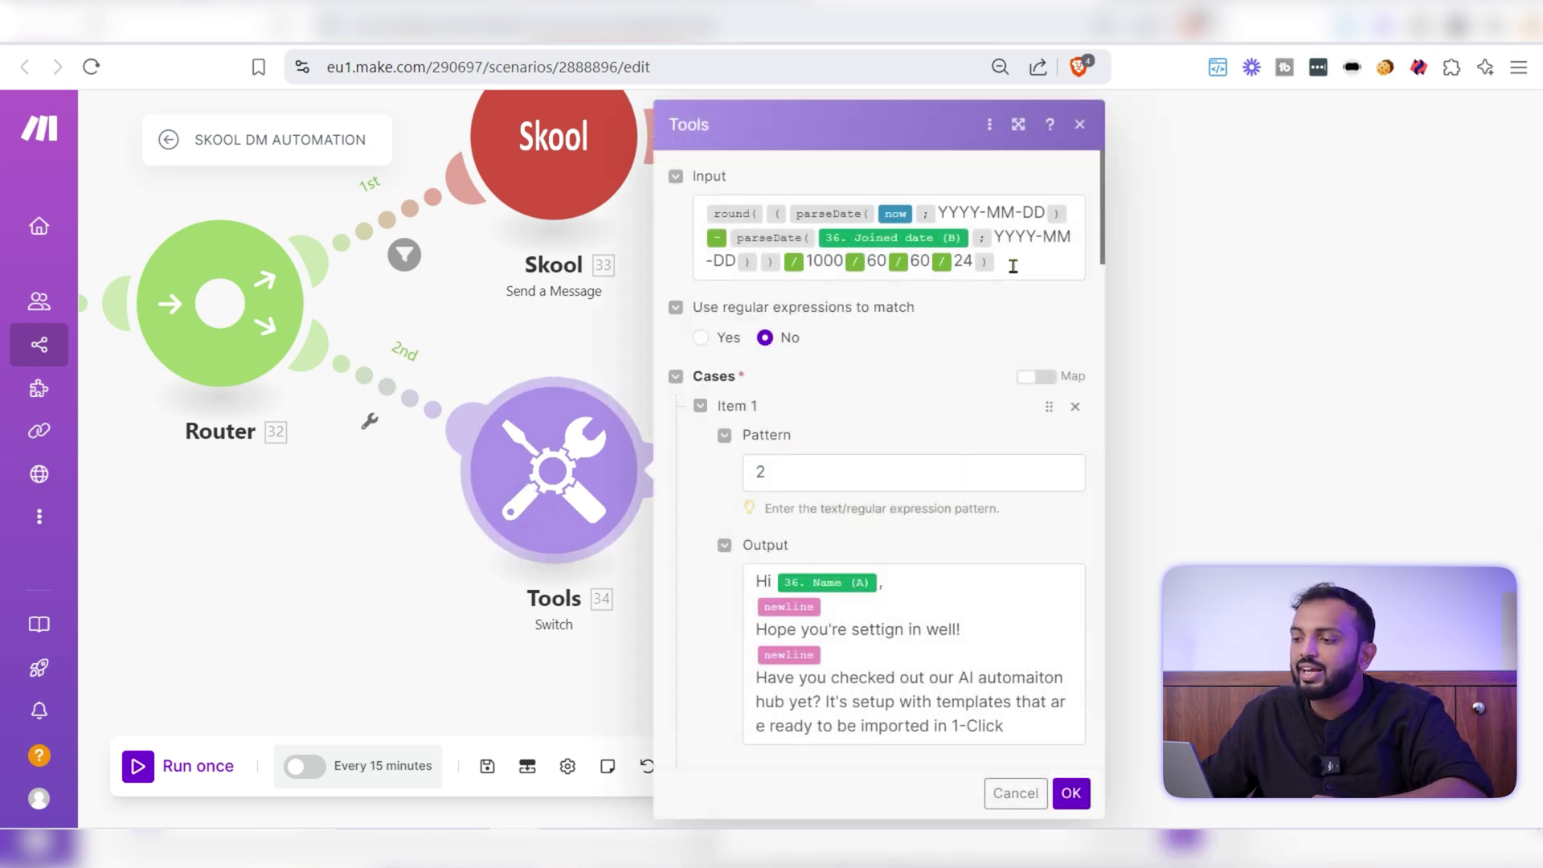
click(1012, 265)
drag(1012, 266, 712, 219)
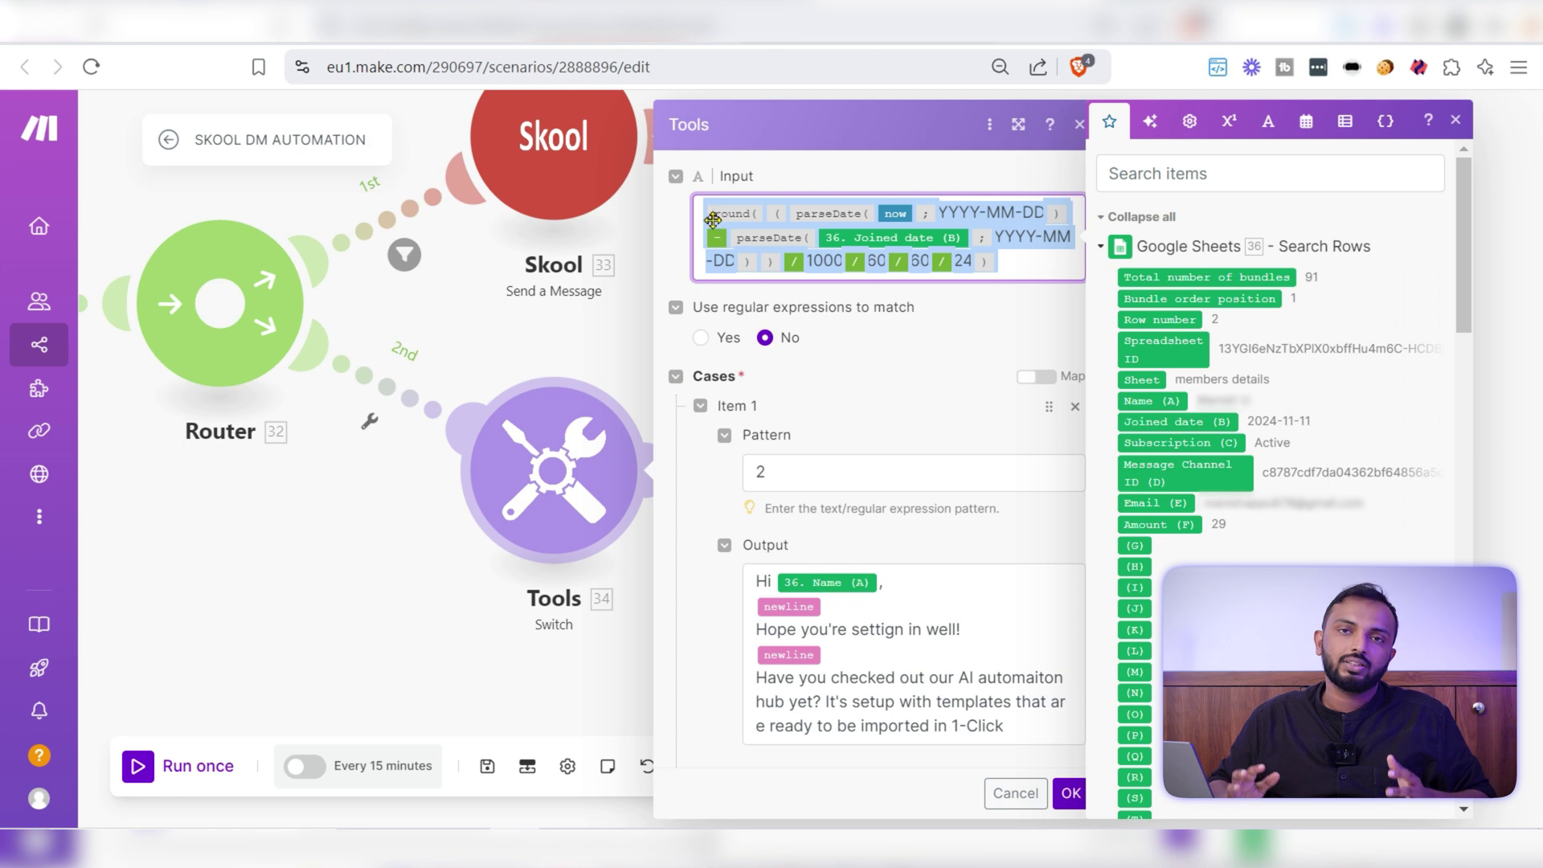
mouse_move(713, 220)
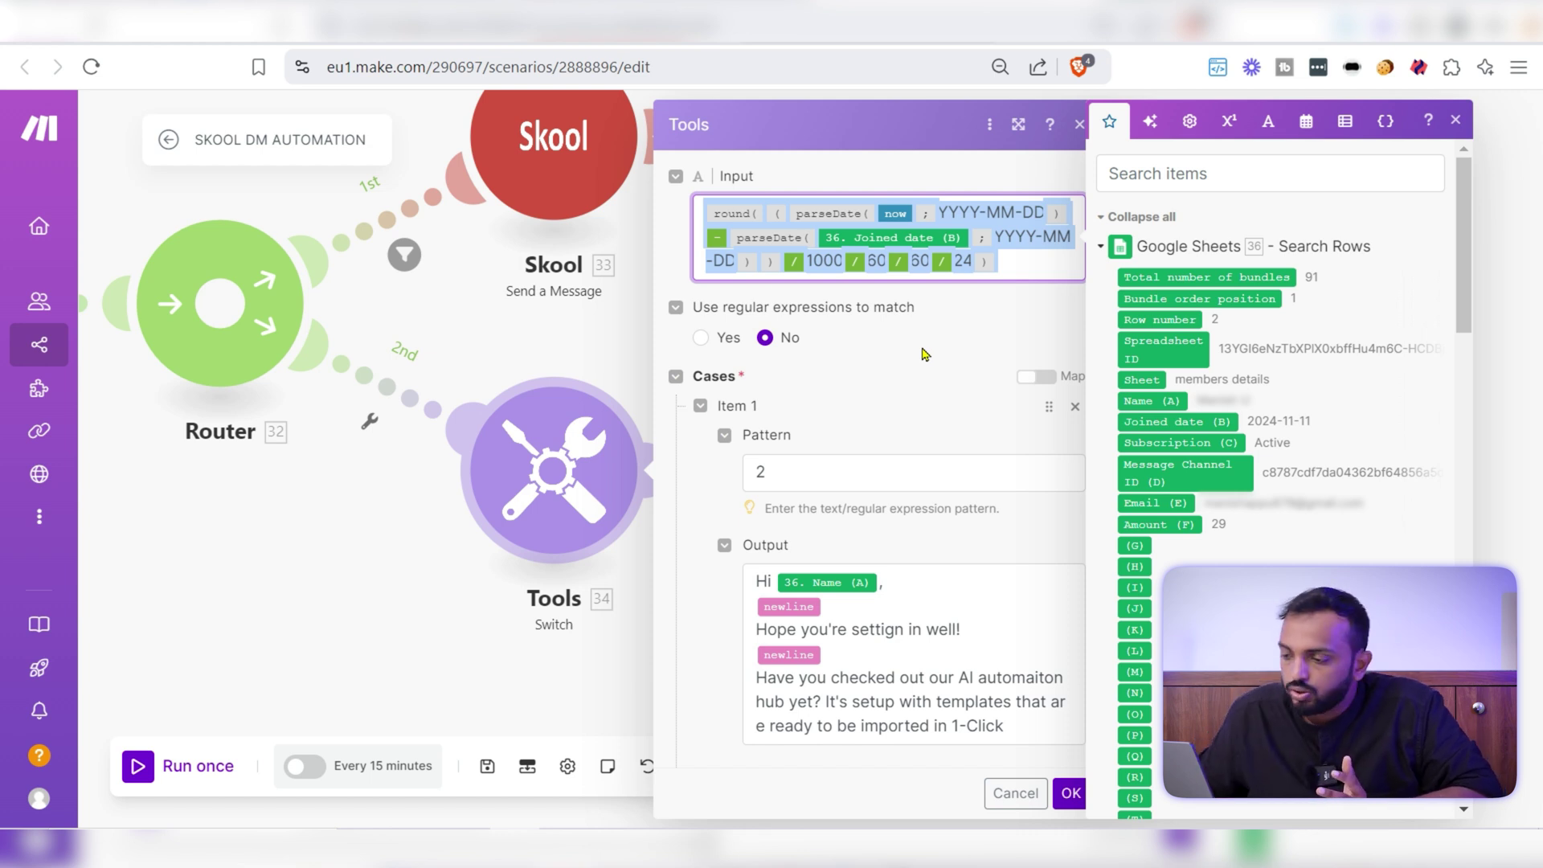
Step: Enlarge the Switch module's settings and correct "settign" to "setting" in the Item 1 output message
scroll(924, 353, down, 3)
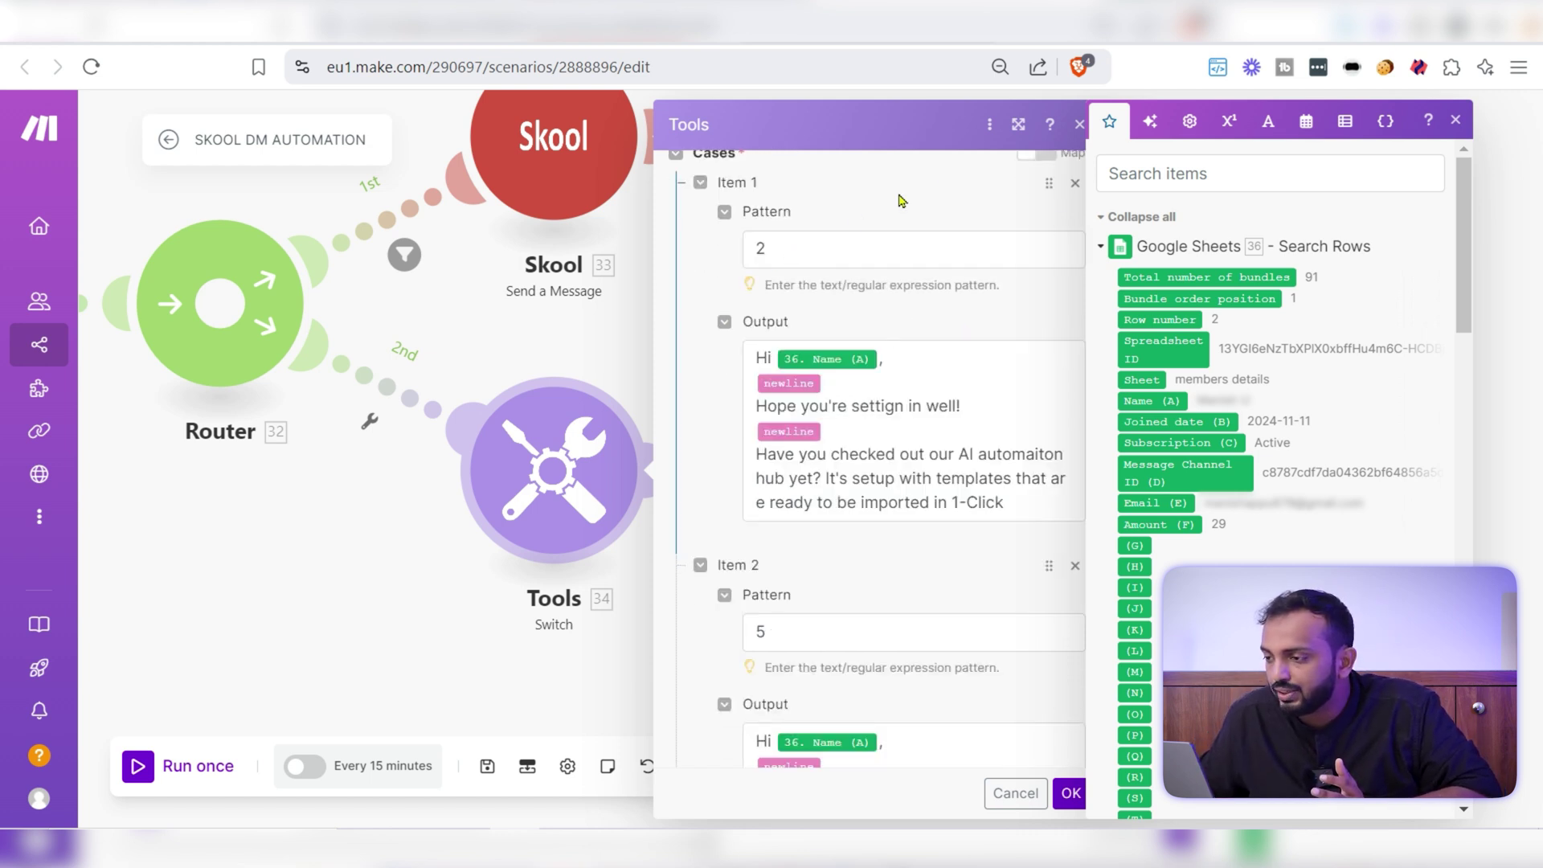
click(1018, 125)
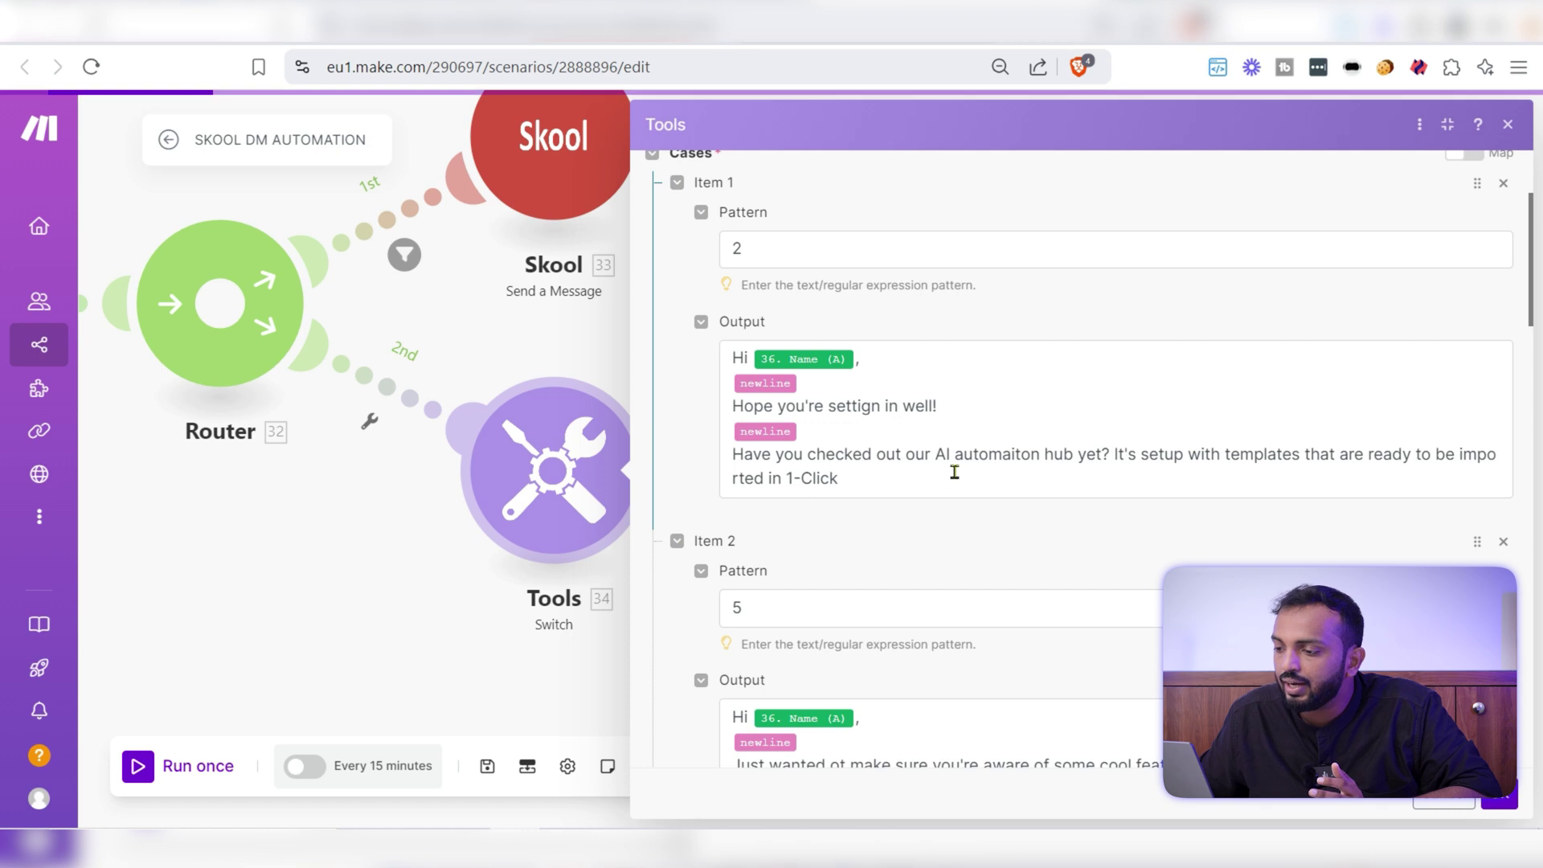
click(879, 406)
key(BackSpace)
key(BackSpace)
text(ng)
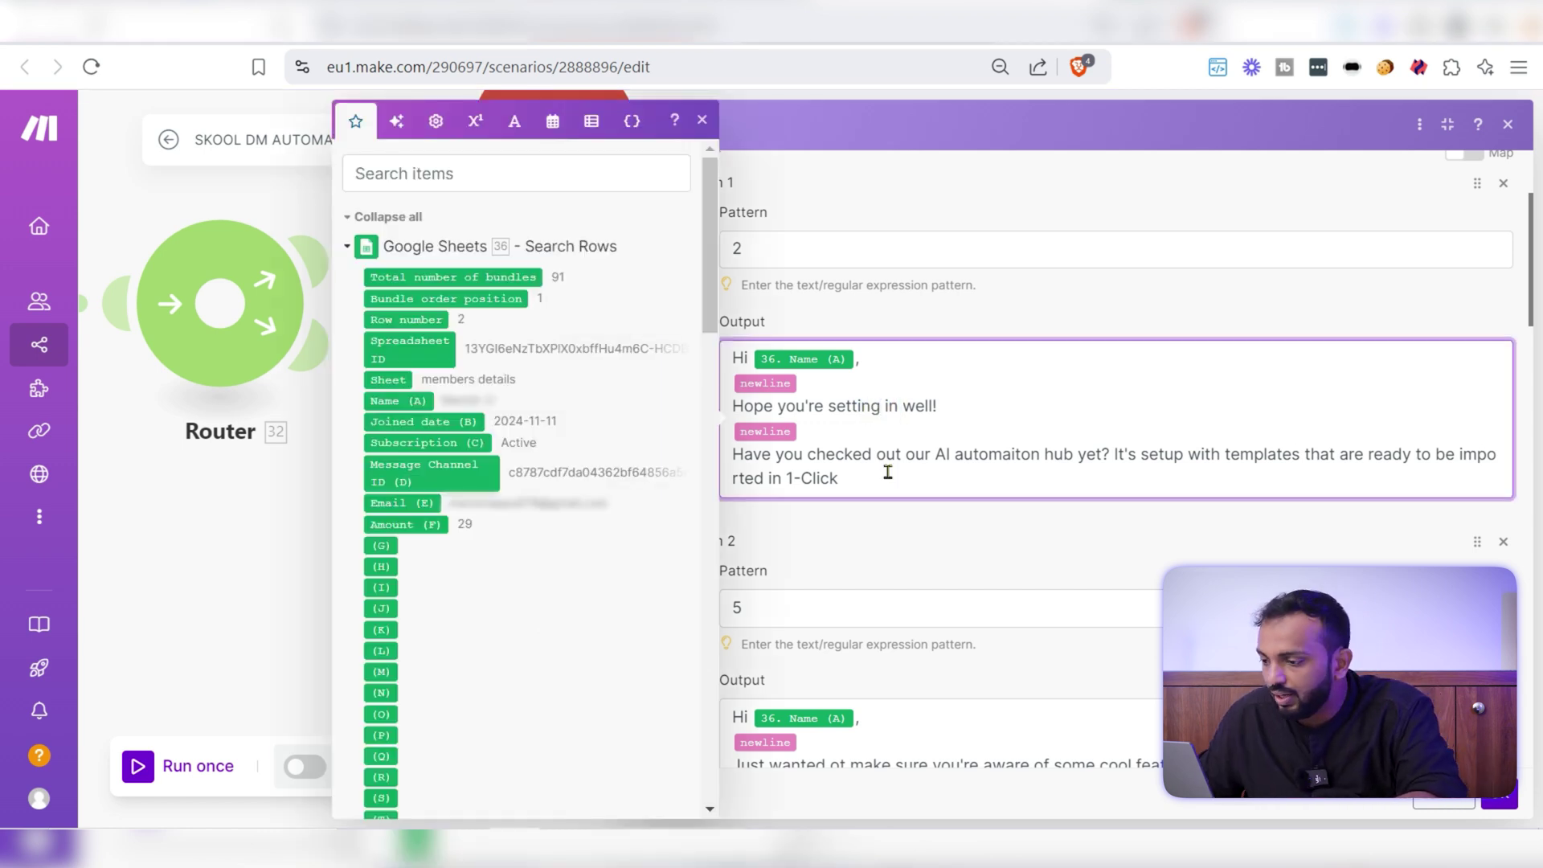
click(917, 546)
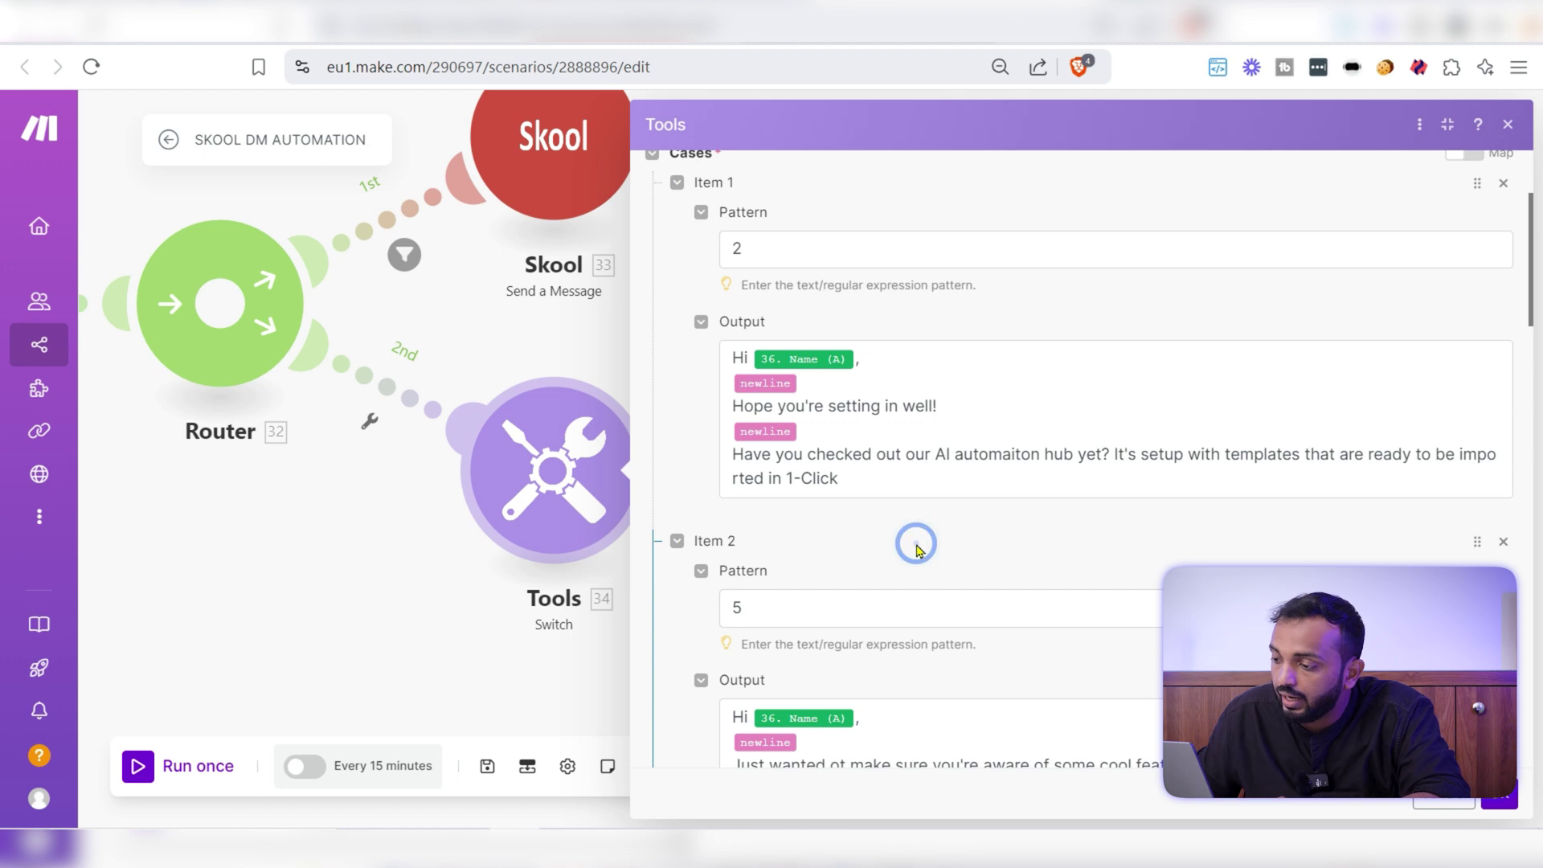